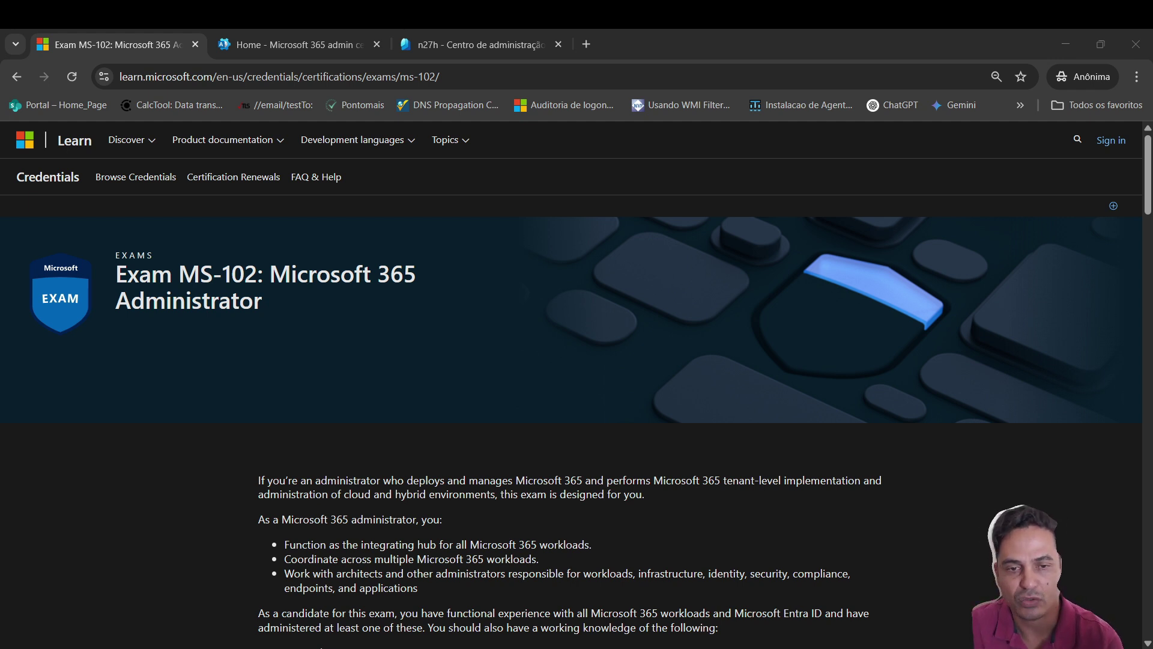
# Step: Review the skills assessed on Exam MS-102, focusing on implementing and managing Microsoft Entra identity and access
pyautogui.scroll(-5, 577, 384)
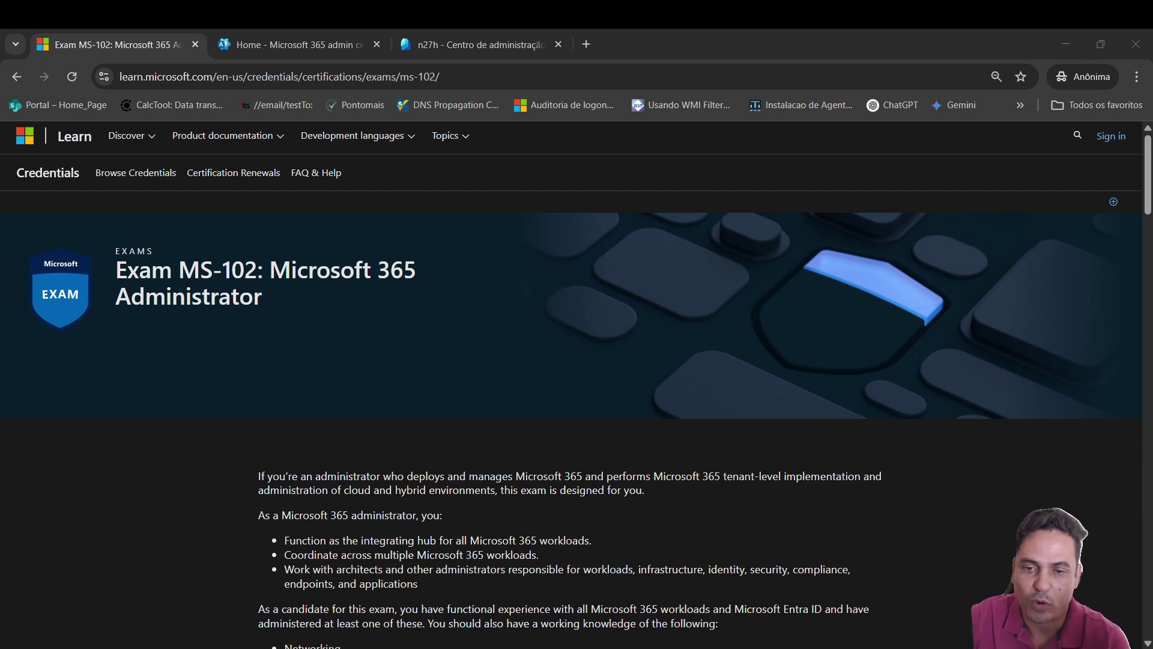
pyautogui.scroll(-10, 576, 384)
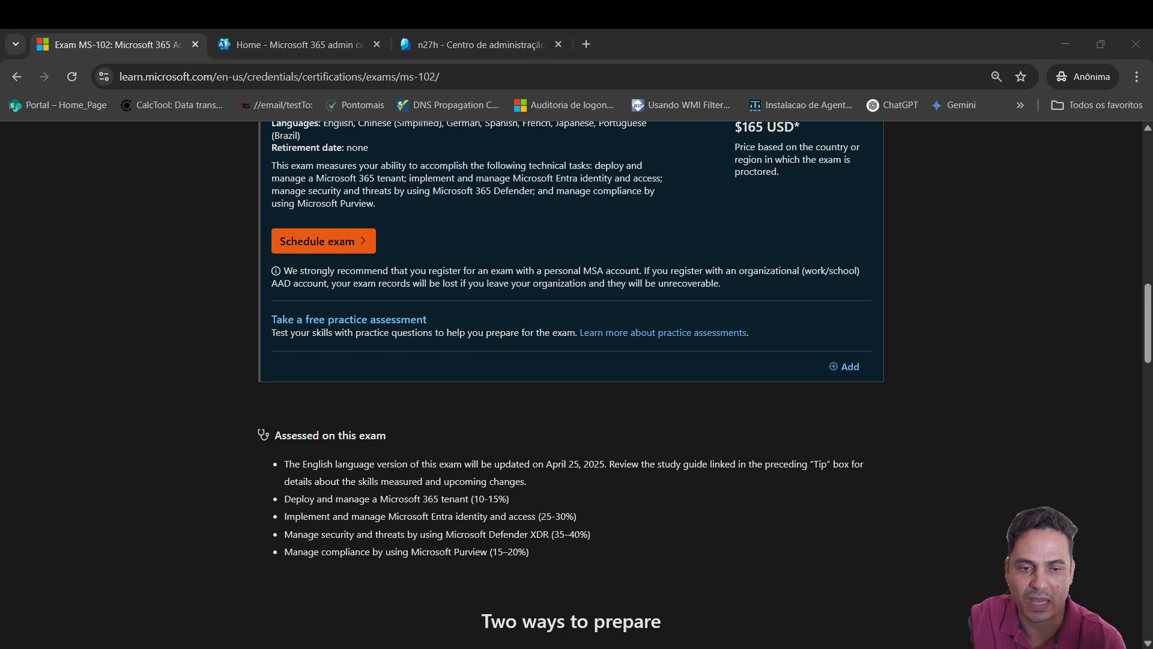
pyautogui.scroll(1, 577, 384)
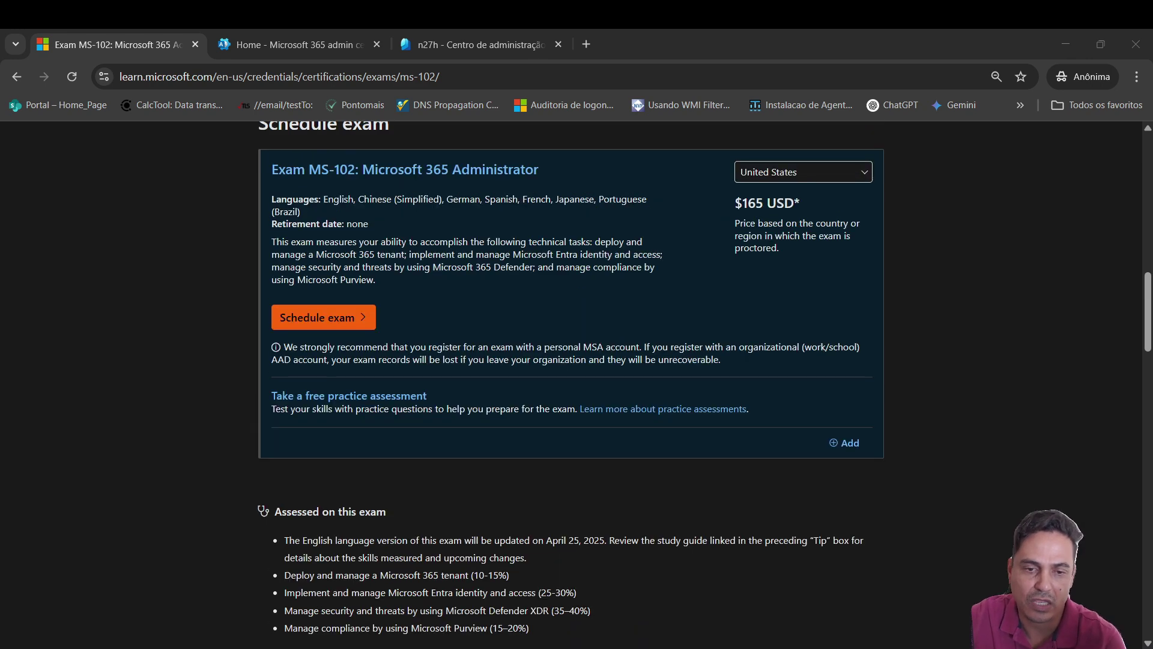
pyautogui.tripleClick(330, 511)
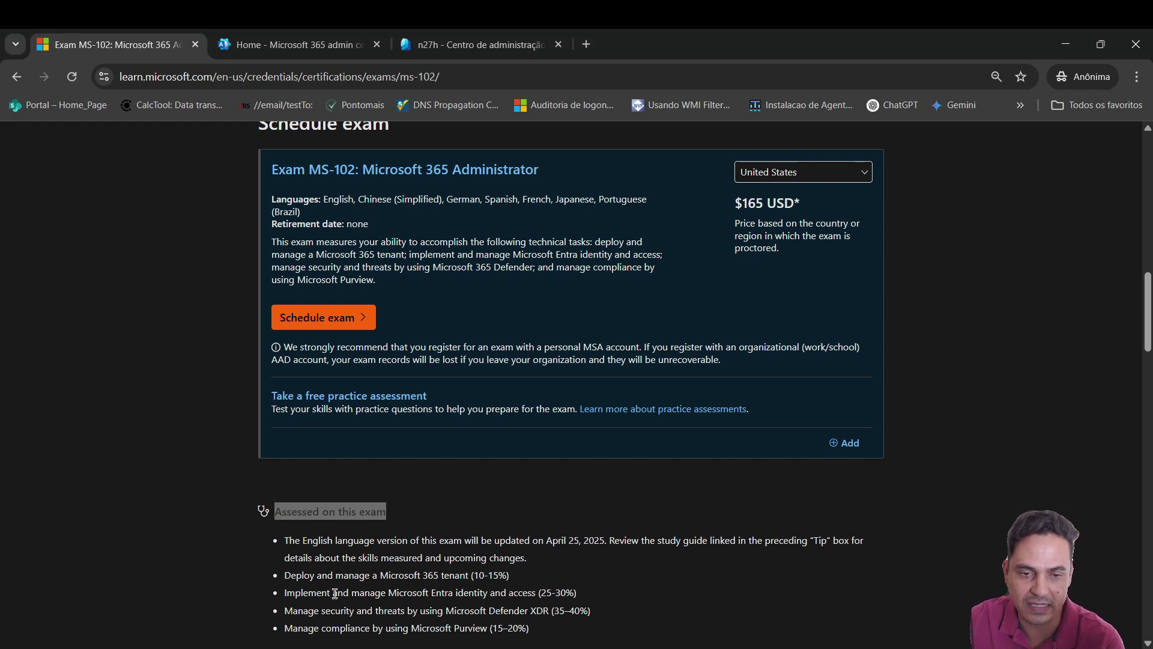
pyautogui.moveTo(336, 593); pyautogui.dragTo(286, 593)
pyautogui.moveTo(578, 593); pyautogui.dragTo(283, 595)
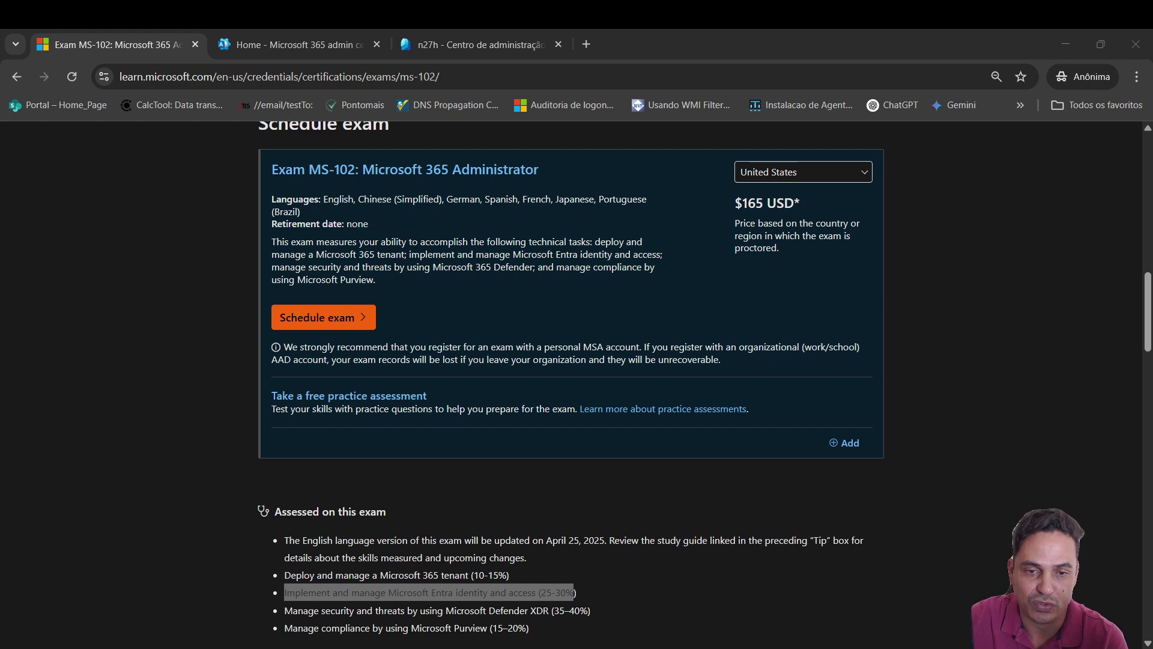
pyautogui.scroll(-4, 570, 384)
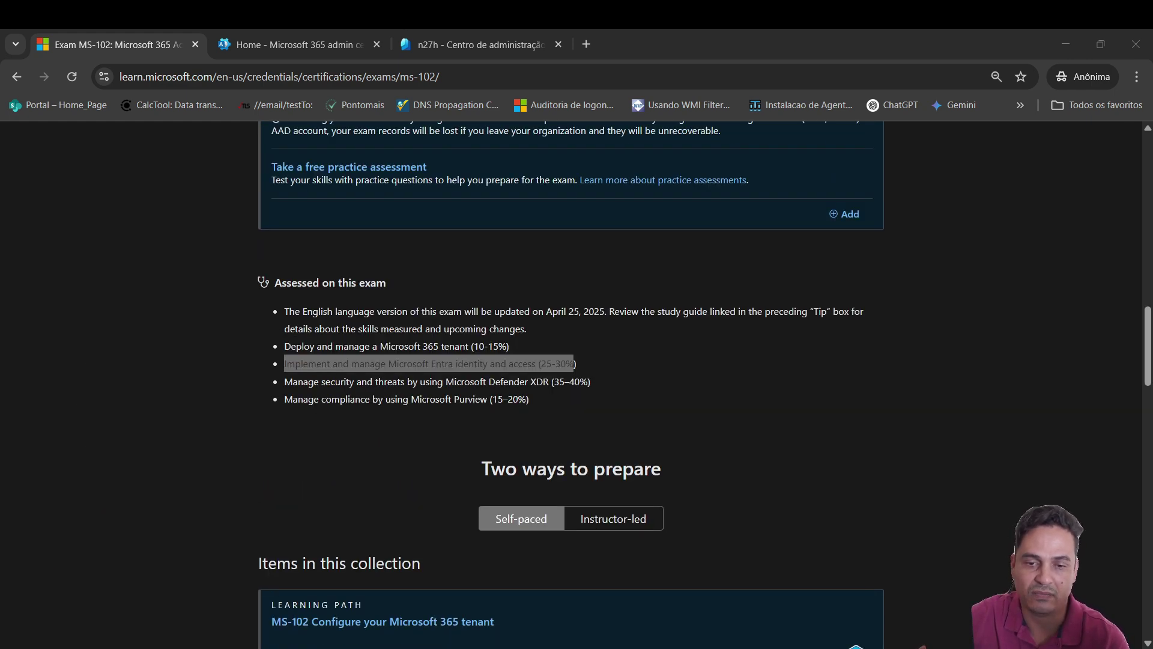
# Step: Look through the self-paced preparation collection and open the learning path "Manage identity and access in Microsoft 365"
pyautogui.moveTo(479, 468); pyautogui.dragTo(671, 472)
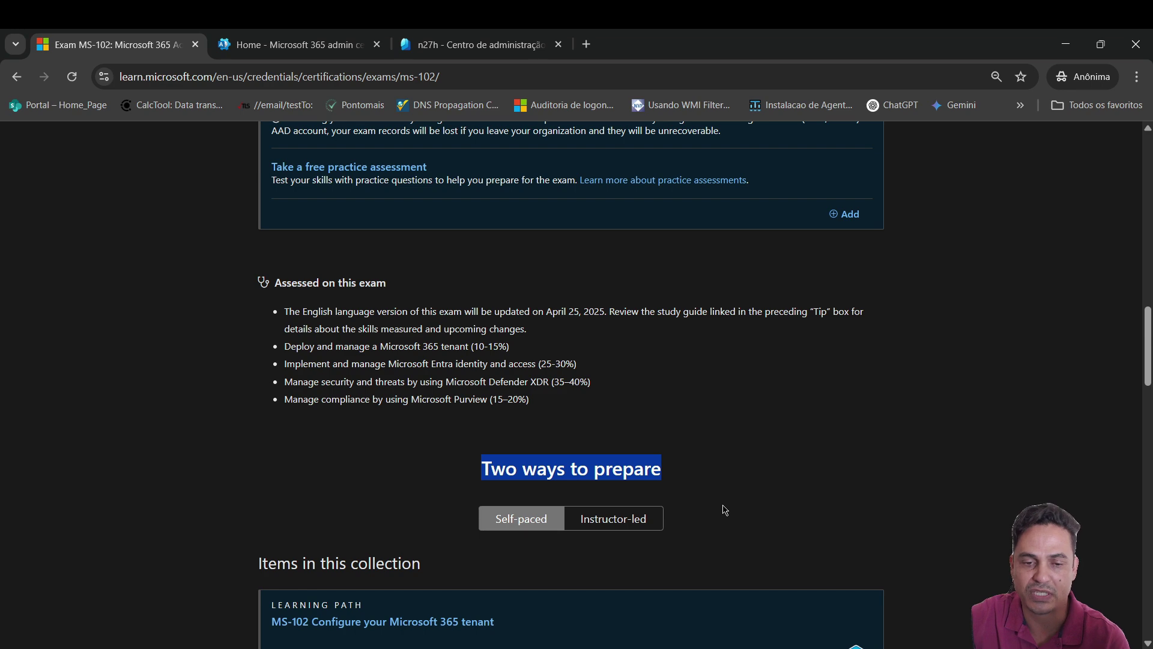
pyautogui.scroll(-3, 724, 509)
pyautogui.scroll(1, 726, 457)
pyautogui.click(729, 410)
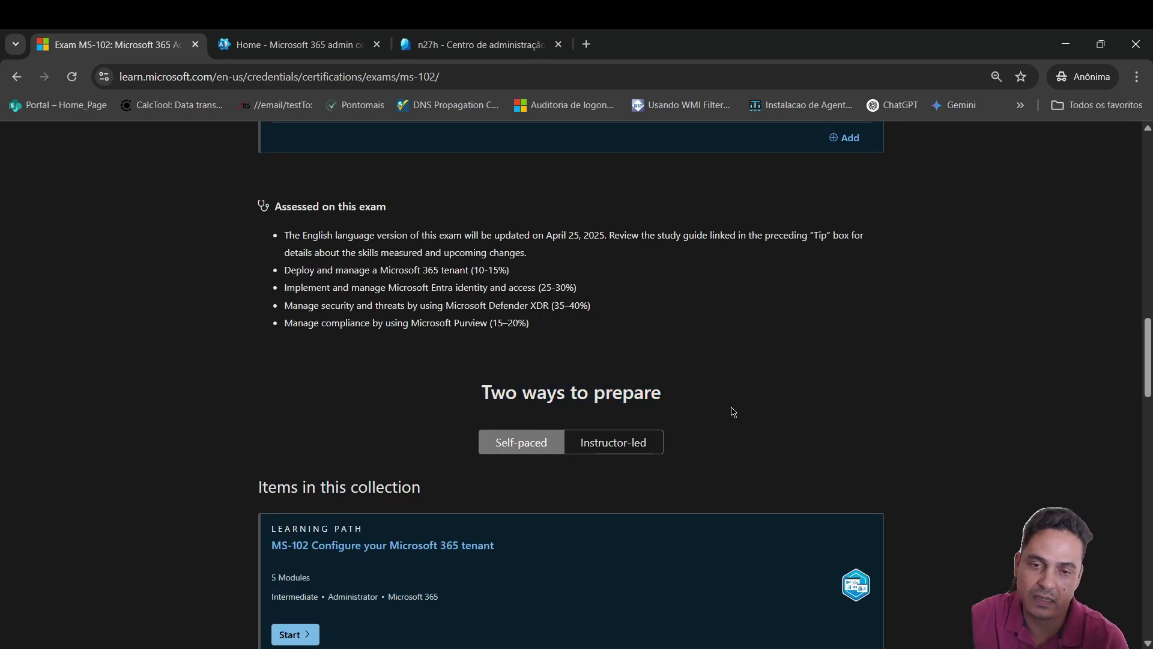
pyautogui.scroll(-1, 420, 460)
pyautogui.scroll(-10, 379, 467)
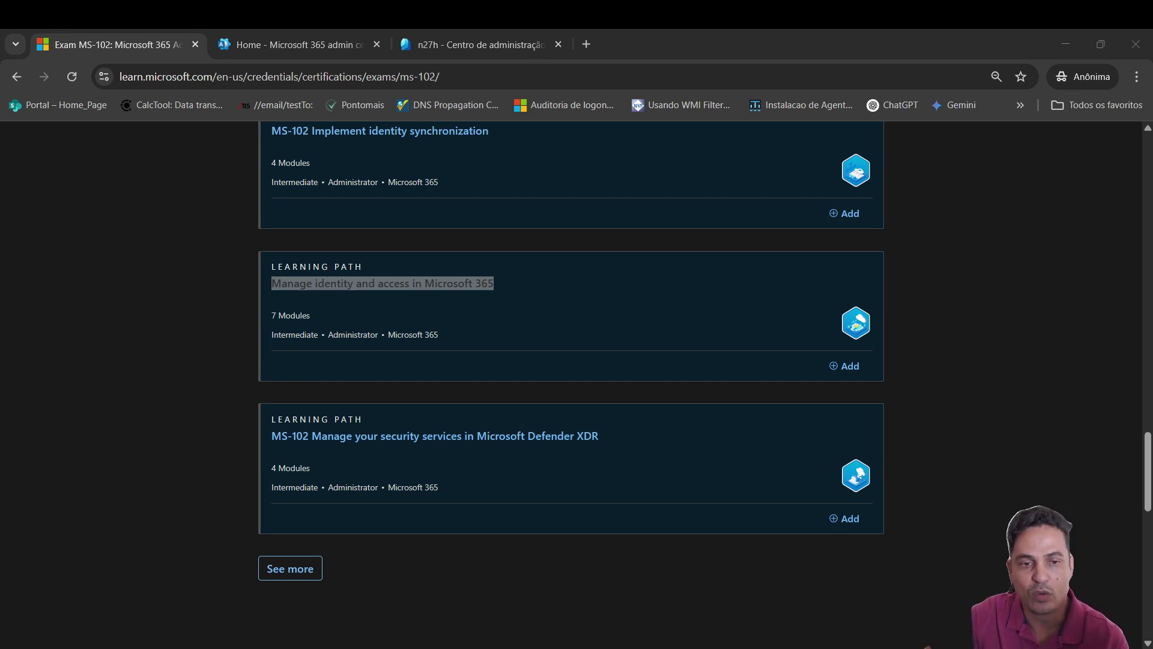
pyautogui.click(382, 283)
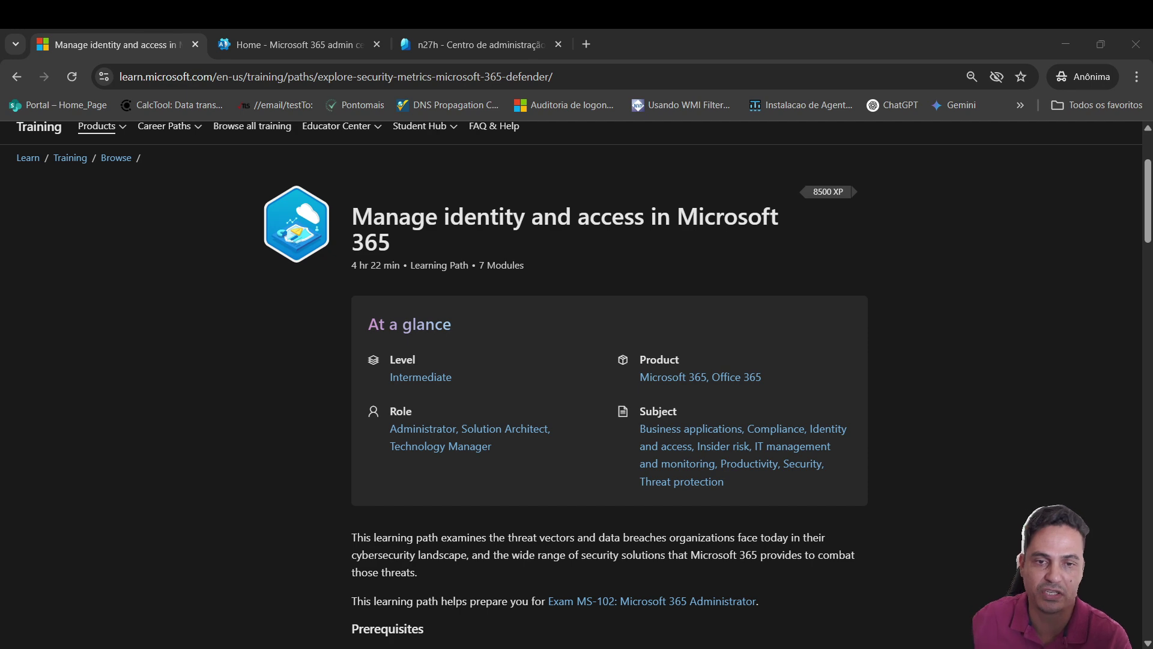
# Step: Browse the learning path's modules and open "Examine Microsoft Entra ID Protection" to view its learning objectives
pyautogui.scroll(-10, 577, 384)
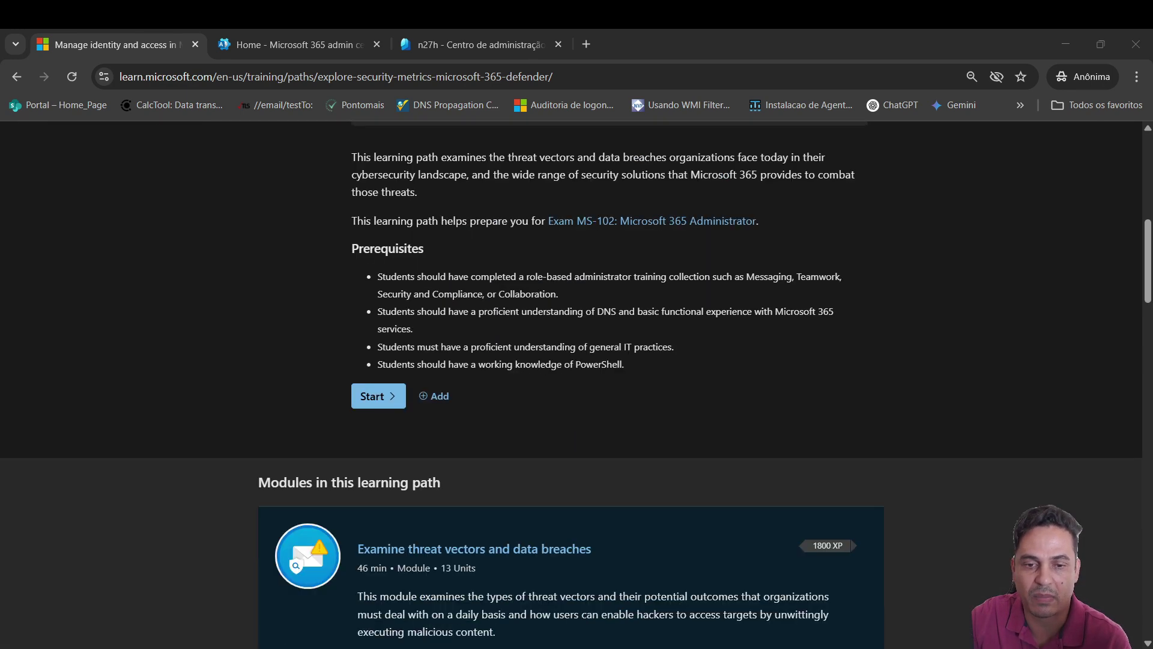
pyautogui.scroll(-10, 577, 384)
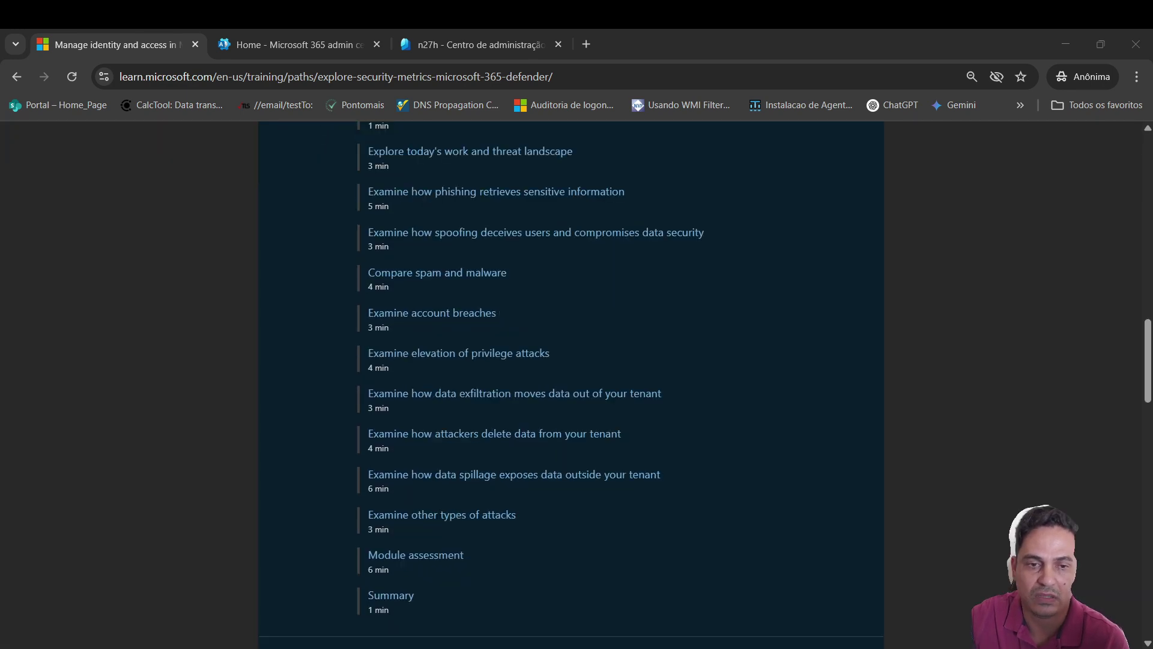
pyautogui.scroll(-6, 577, 384)
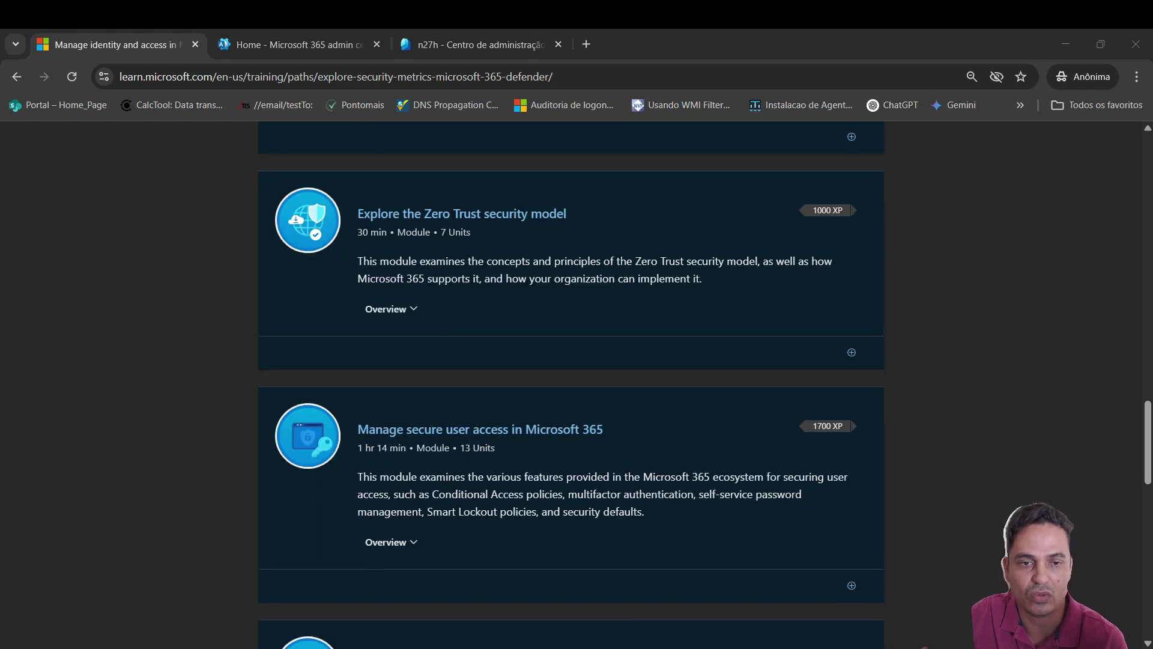
pyautogui.scroll(-15, 577, 384)
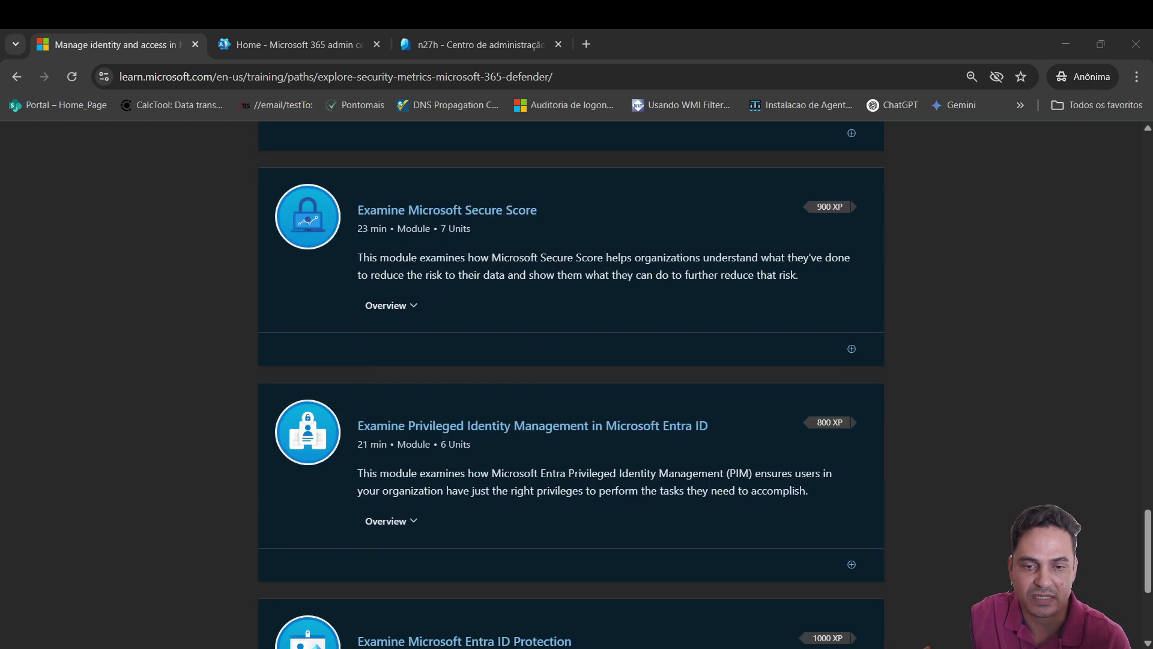
pyautogui.scroll(-2, 577, 385)
pyautogui.scroll(4, 576, 384)
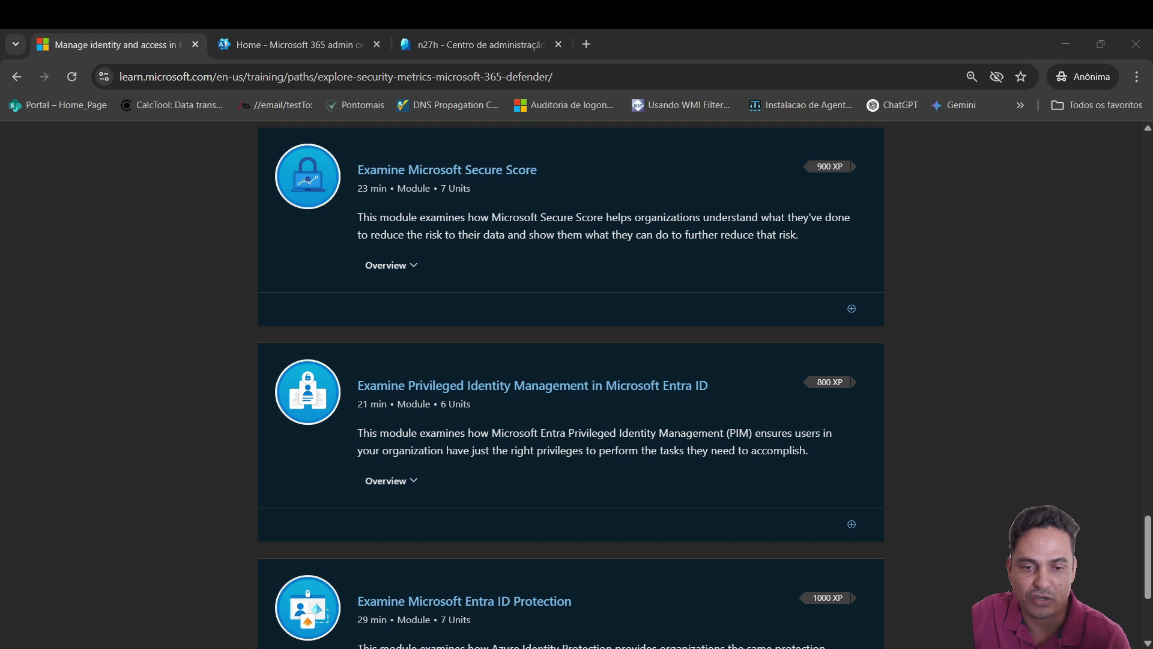
pyautogui.scroll(-1, 577, 384)
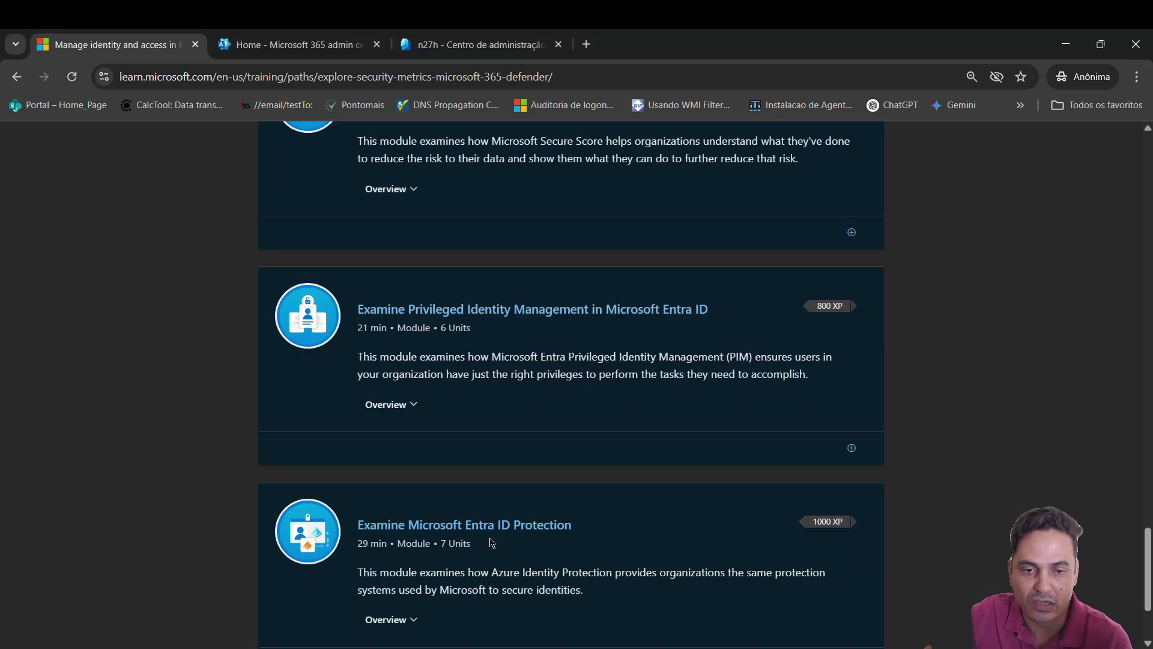
pyautogui.click(563, 532)
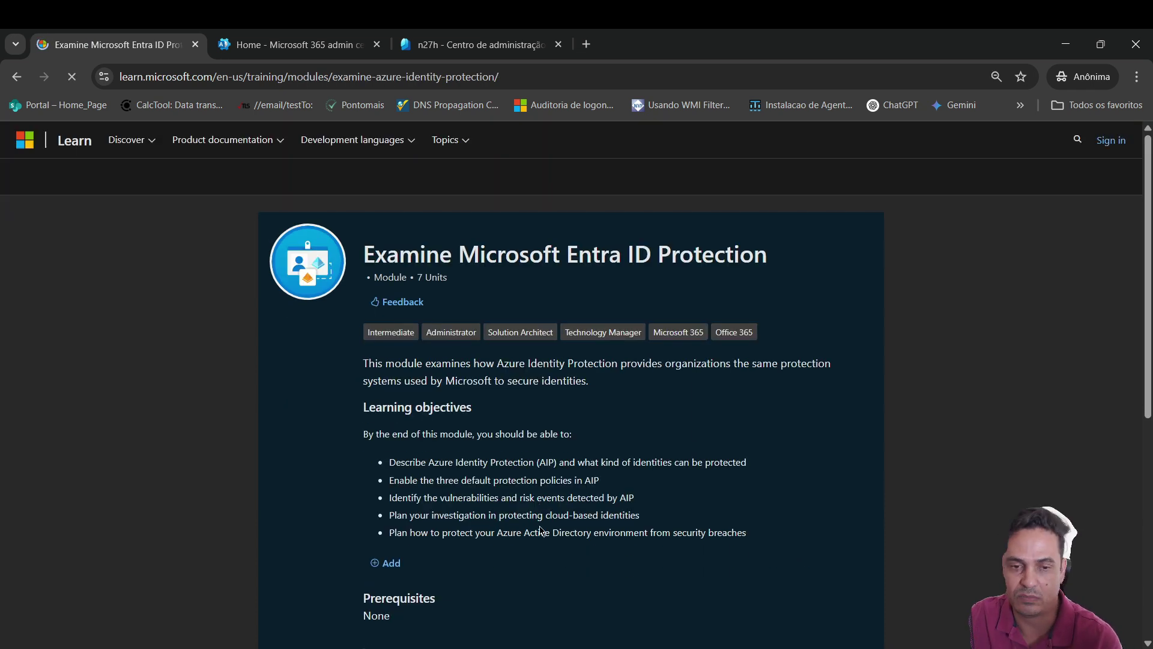
pyautogui.scroll(-1, 755, 514)
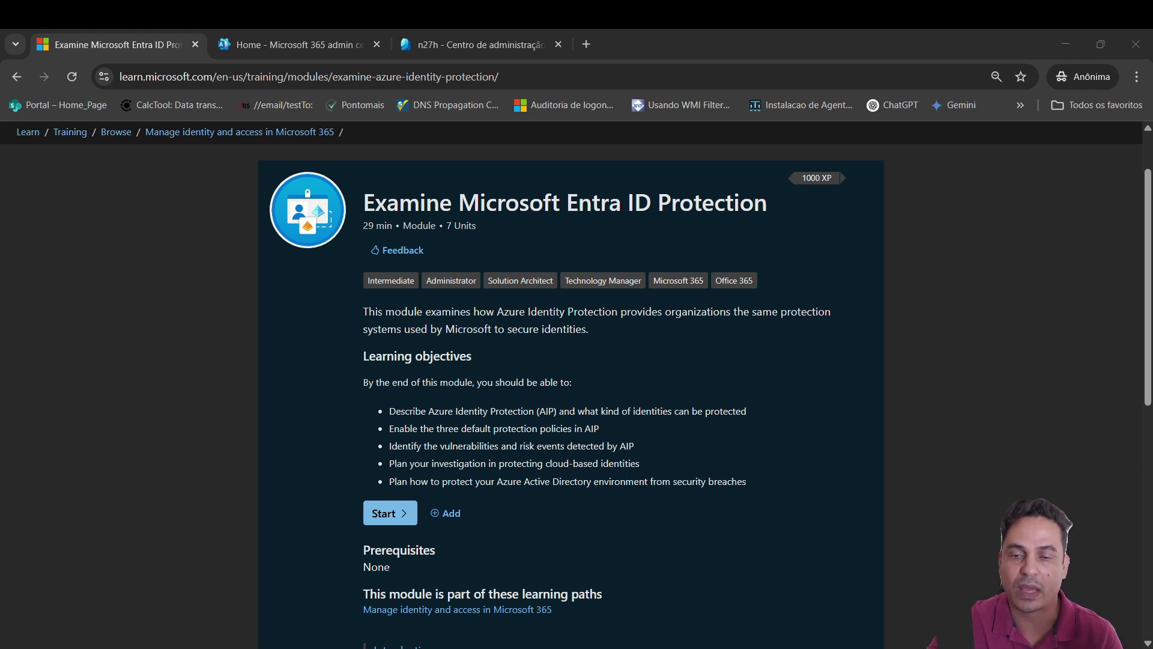
# Step: Locate the Identity admin center in the Microsoft 365 admin center, then switch to the Microsoft Entra admin center and display all groups
pyautogui.click(317, 37)
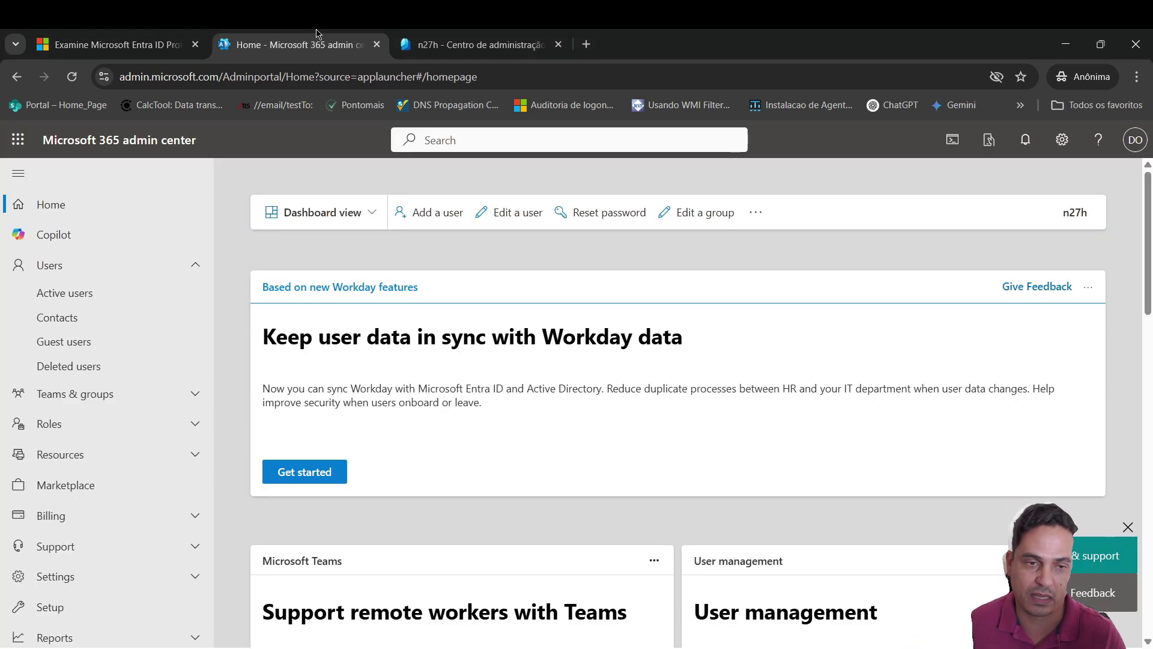
pyautogui.scroll(-6, 126, 437)
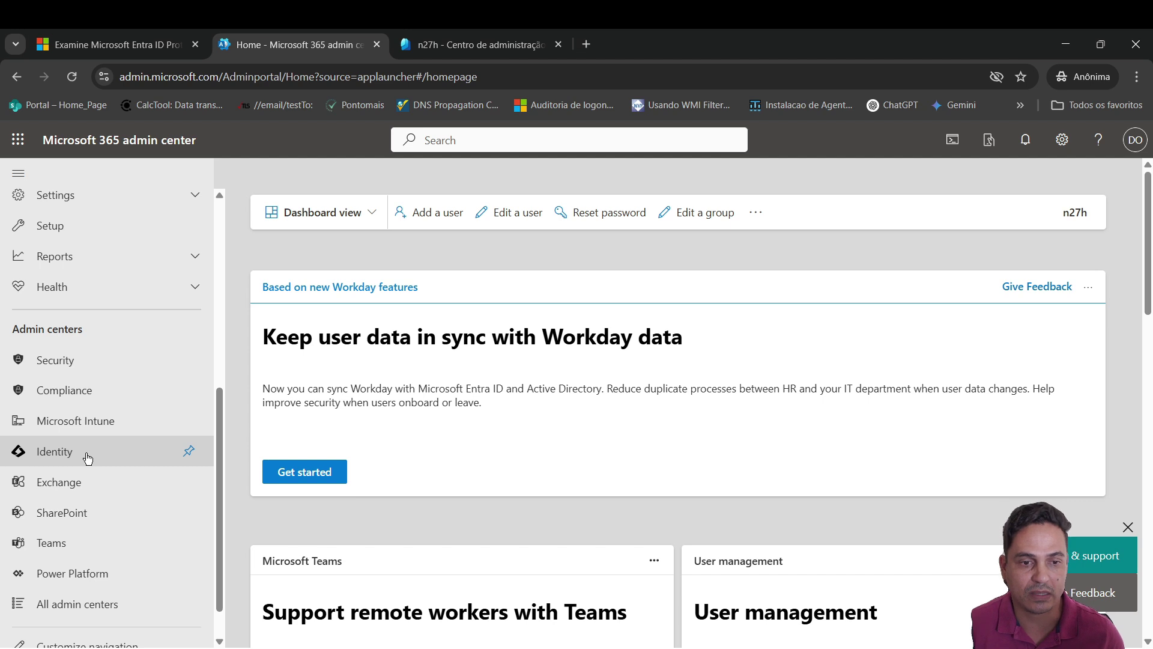
pyautogui.click(511, 45)
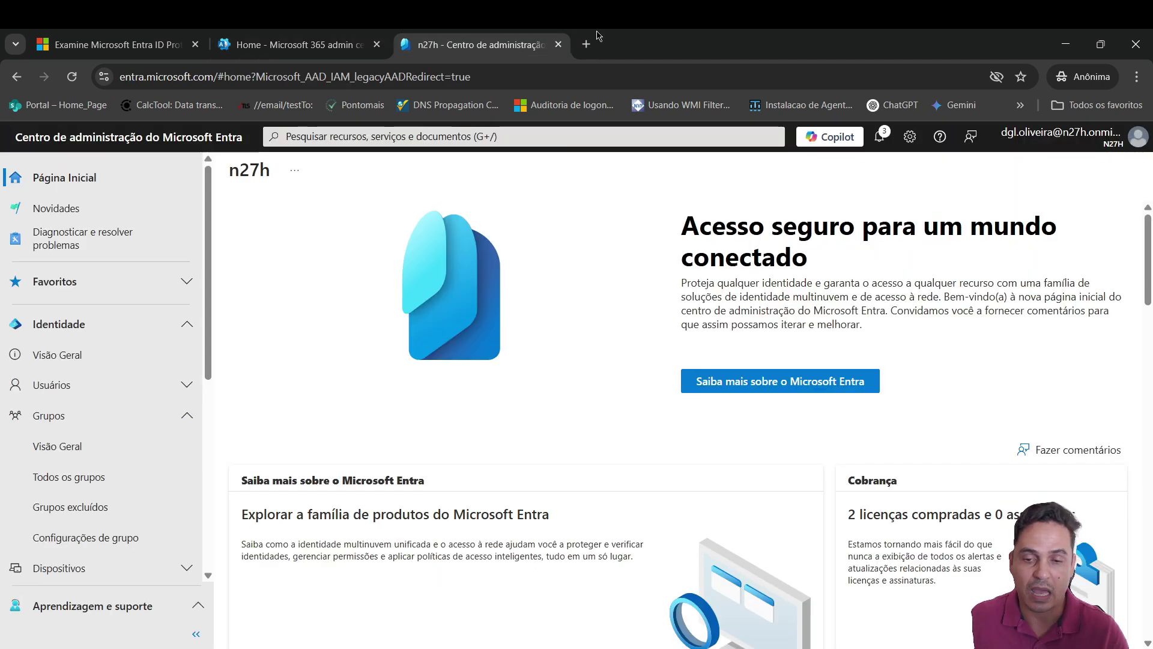
pyautogui.click(75, 423)
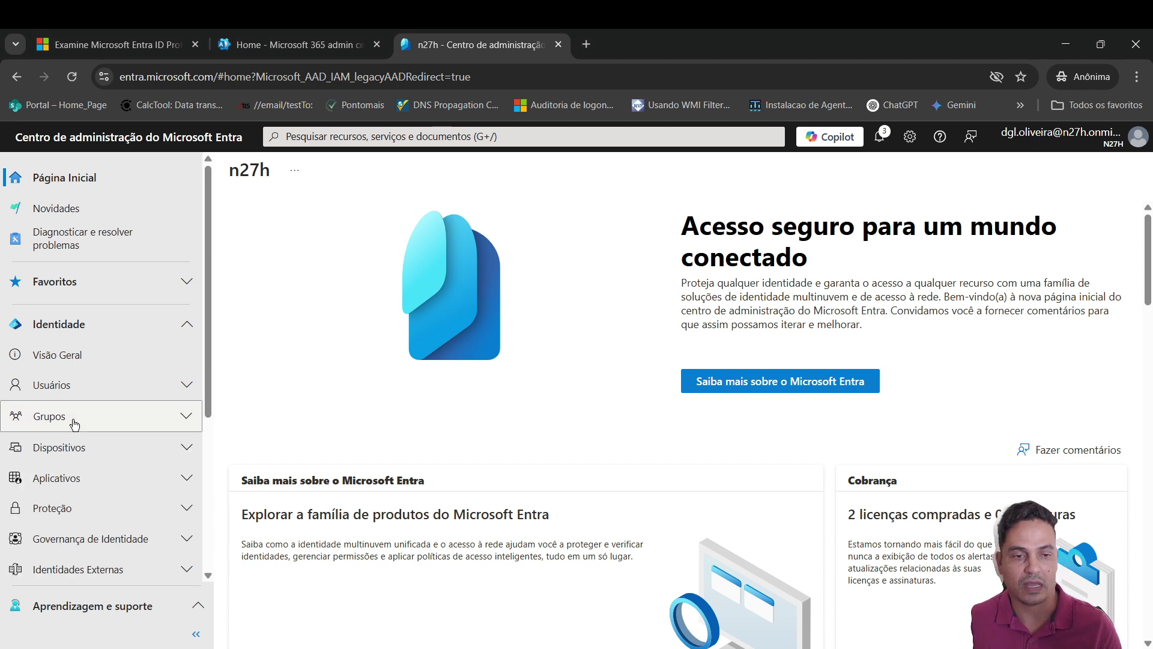
pyautogui.click(75, 423)
pyautogui.click(90, 471)
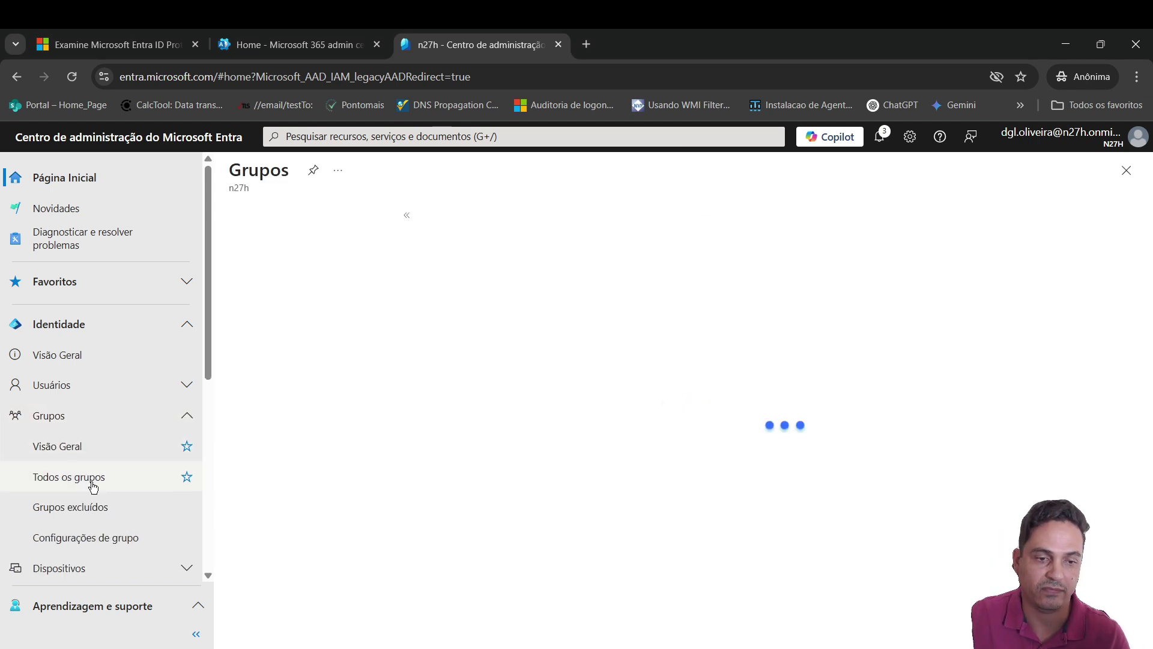
pyautogui.click(287, 279)
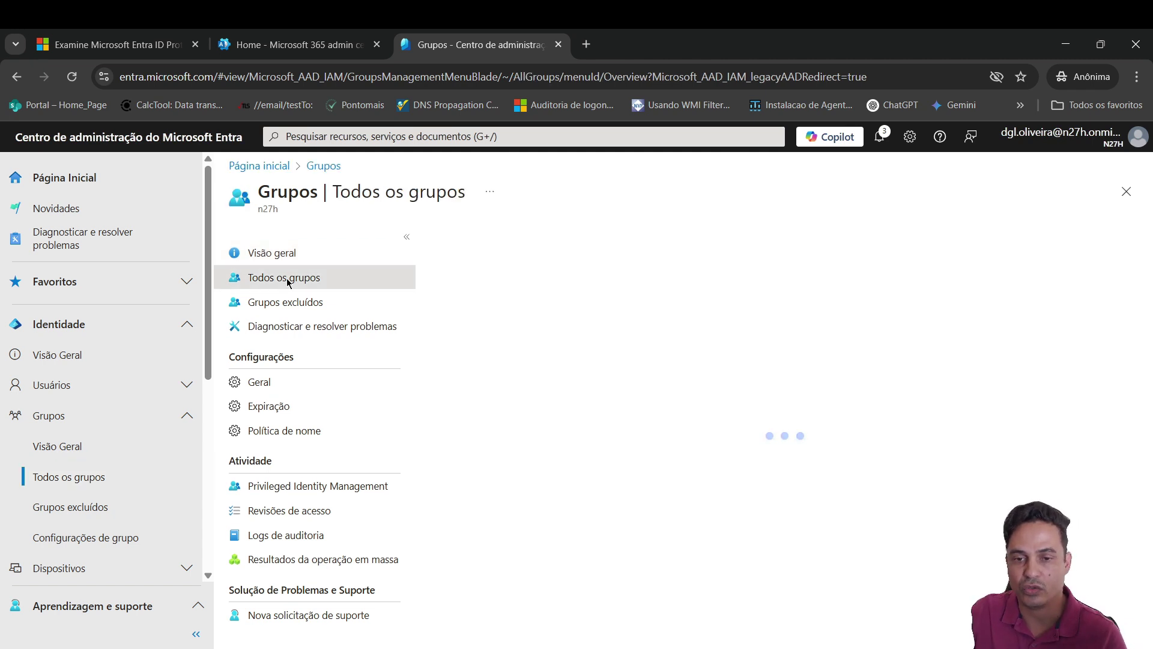
# Step: Start a new security group and name it GRP-Seg-IP
pyautogui.click(474, 235)
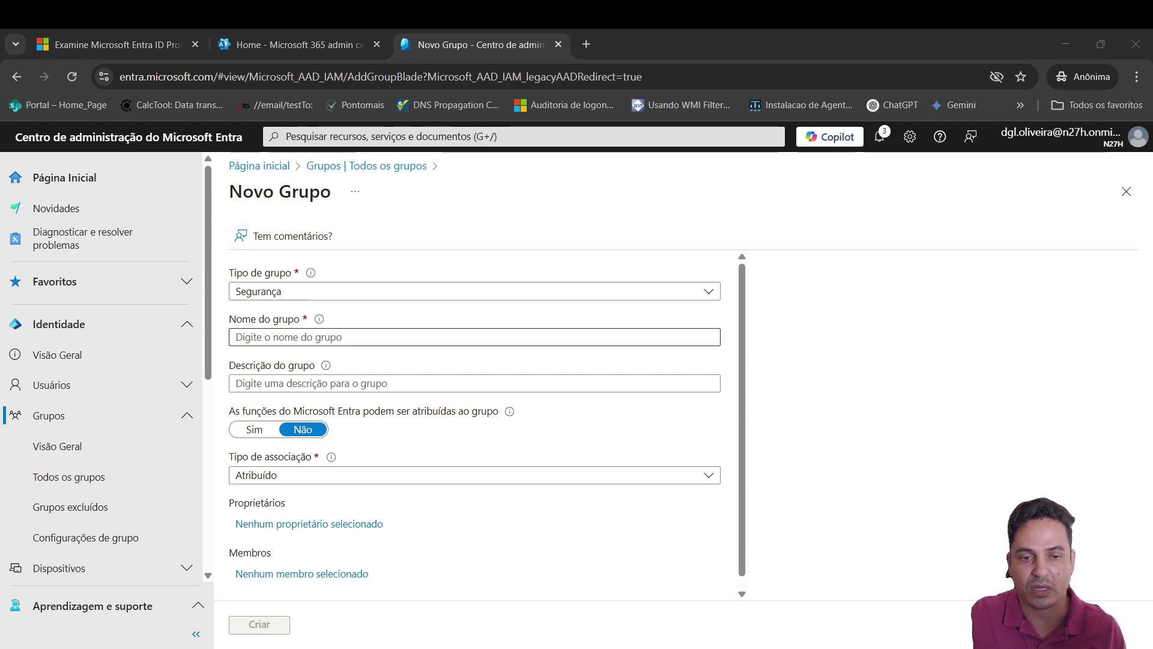
pyautogui.click(247, 337)
pyautogui.write('GRP-Seg-IP')
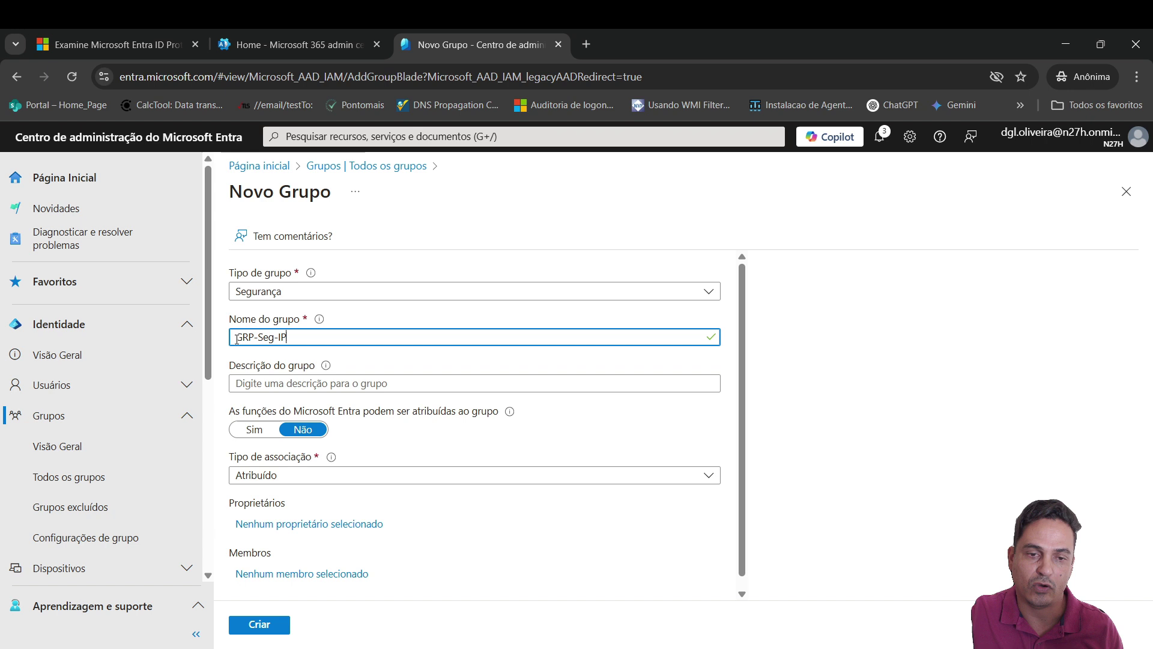
pyautogui.moveTo(235, 337); pyautogui.dragTo(252, 338)
pyautogui.doubleClick(269, 338)
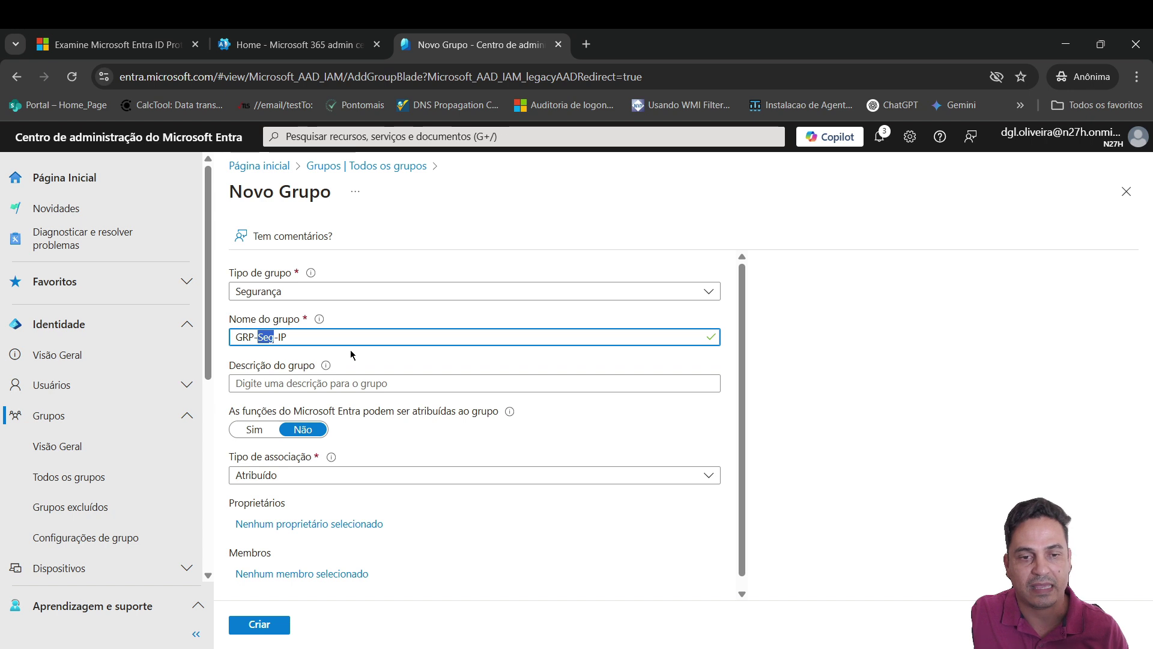
pyautogui.click(314, 335)
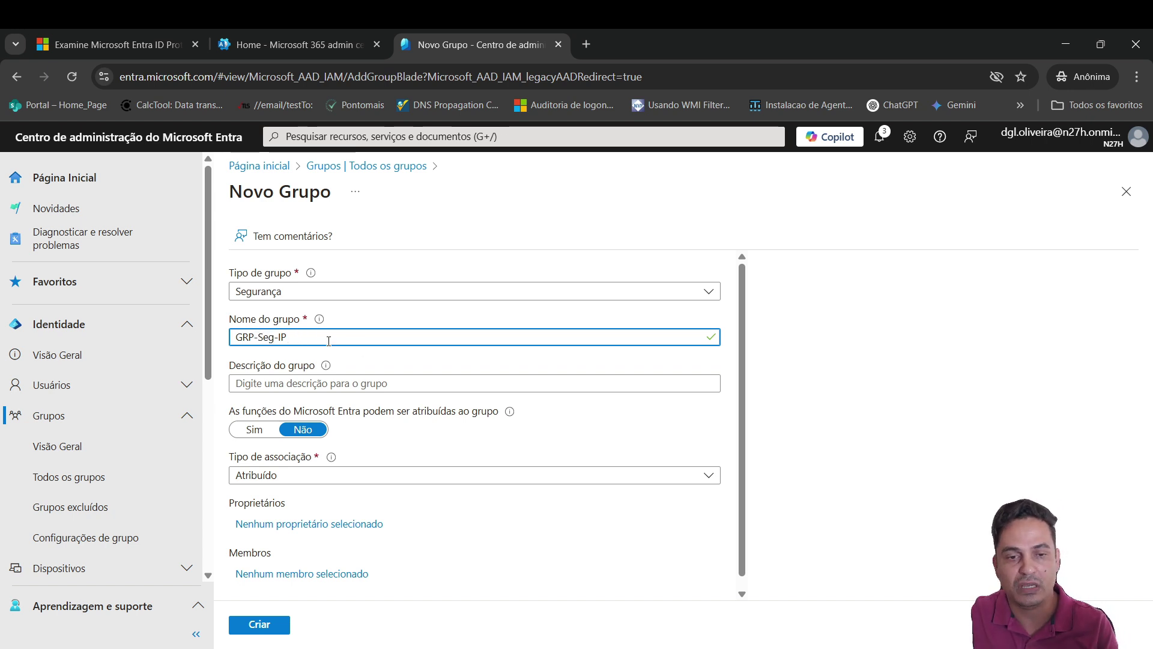
pyautogui.scroll(-1, 328, 340)
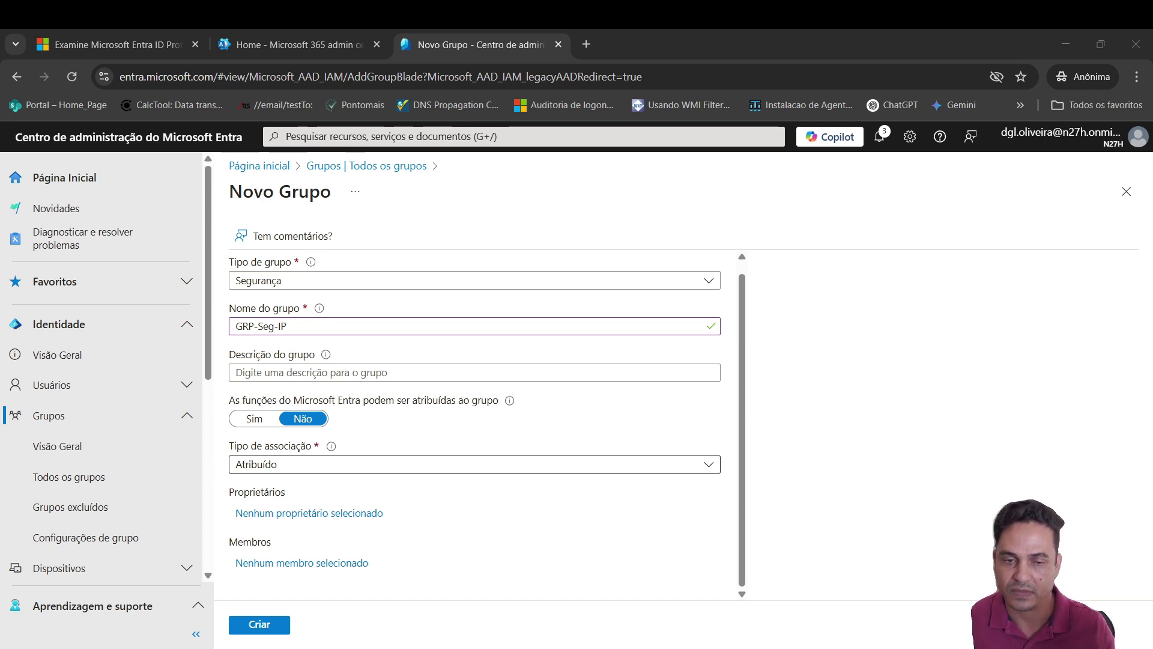
# Step: Add two users as members of the new group, picking one from the full list and finding the other by name
pyautogui.click(320, 563)
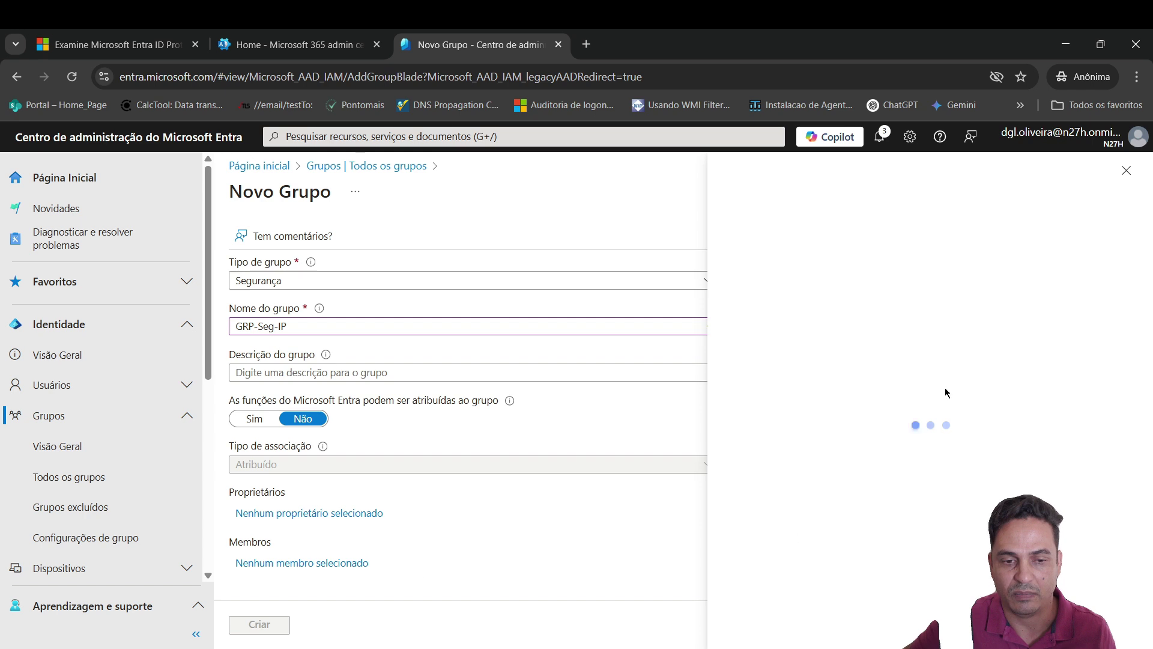
pyautogui.click(330, 448)
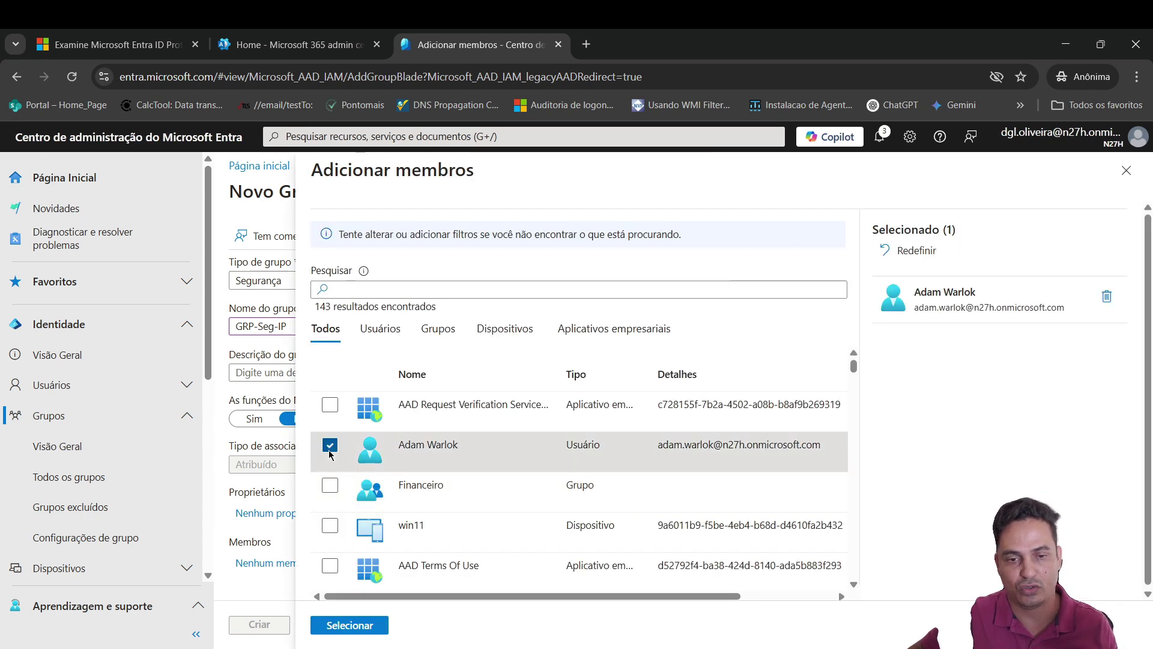
pyautogui.click(368, 286)
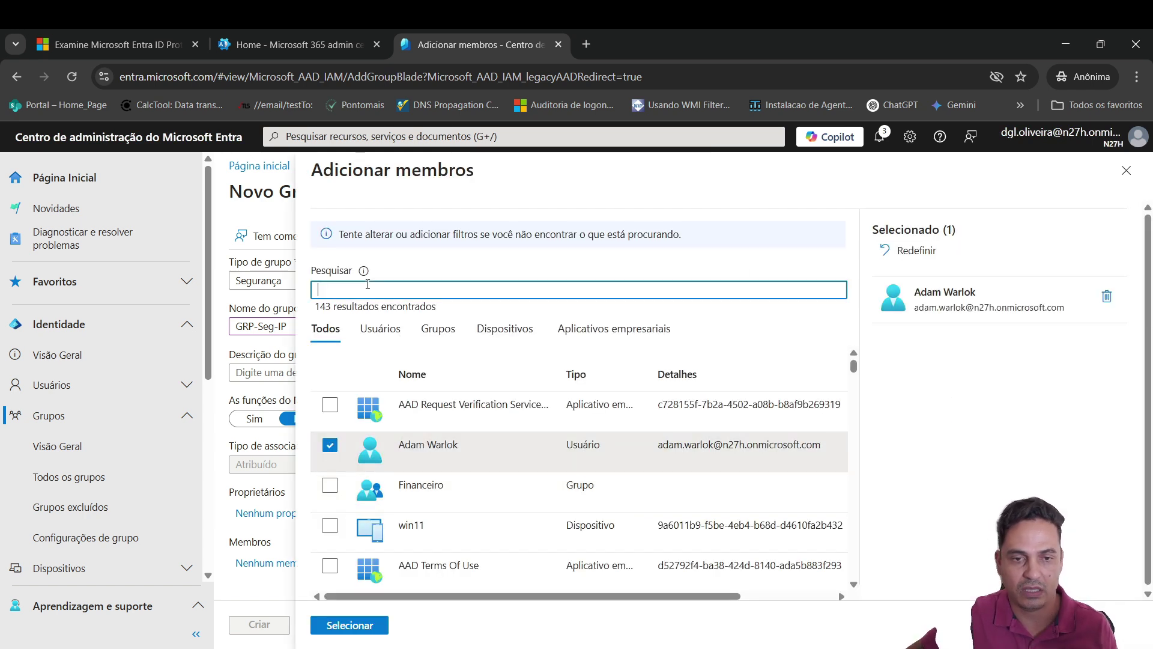
pyautogui.write('adel')
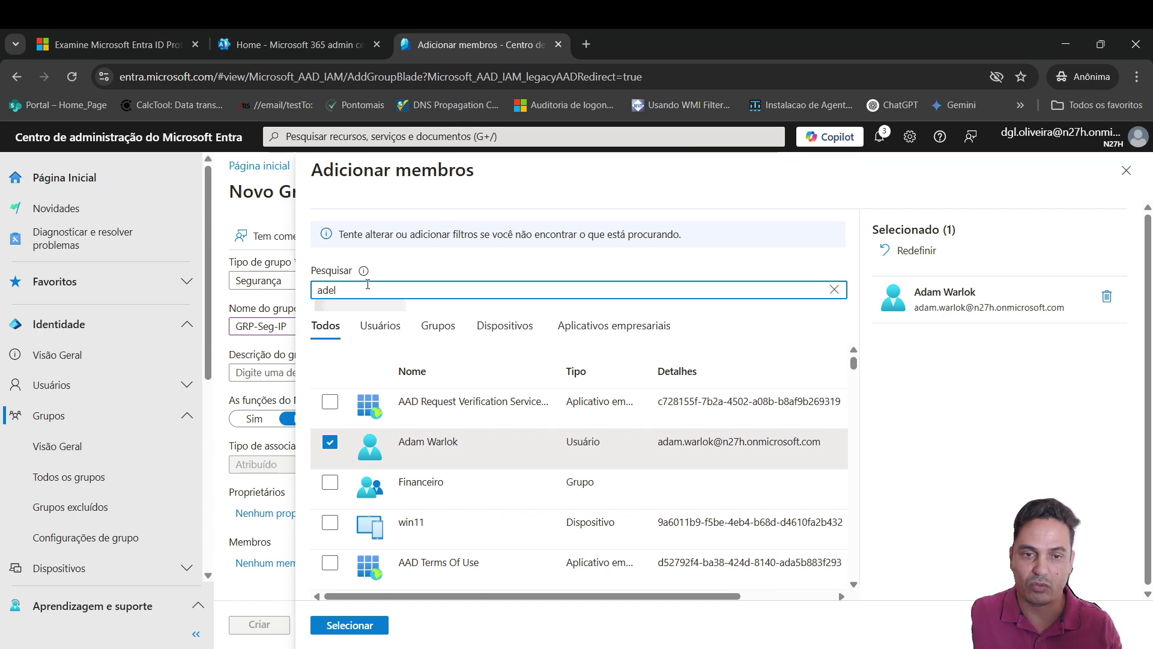
pyautogui.click(331, 406)
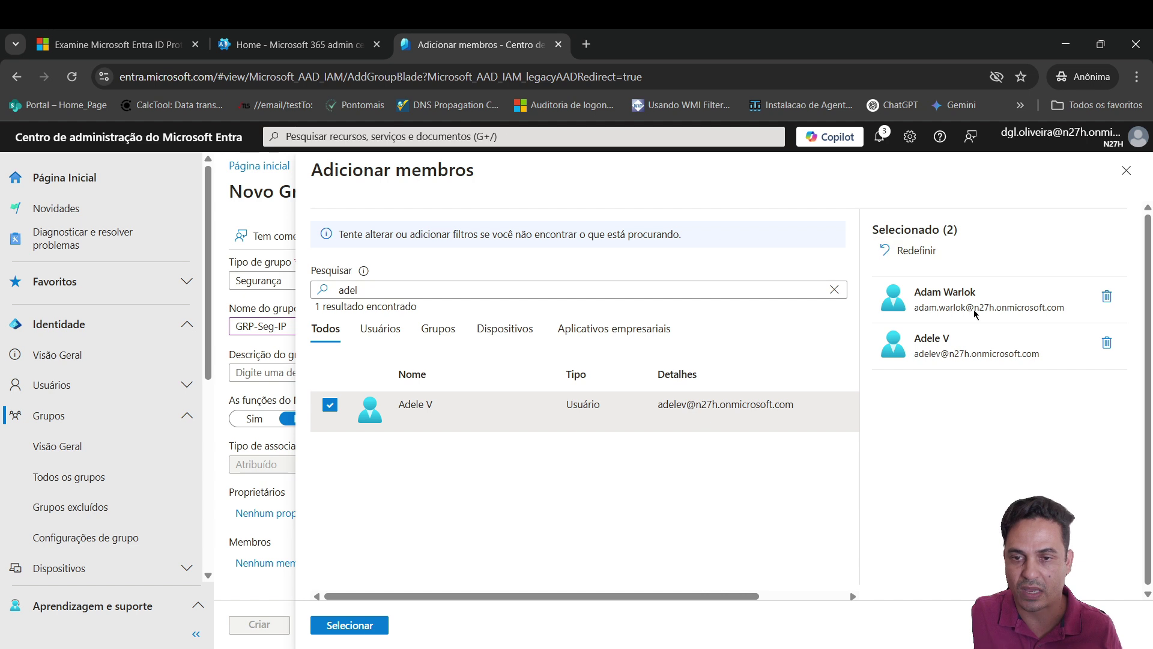
pyautogui.click(350, 627)
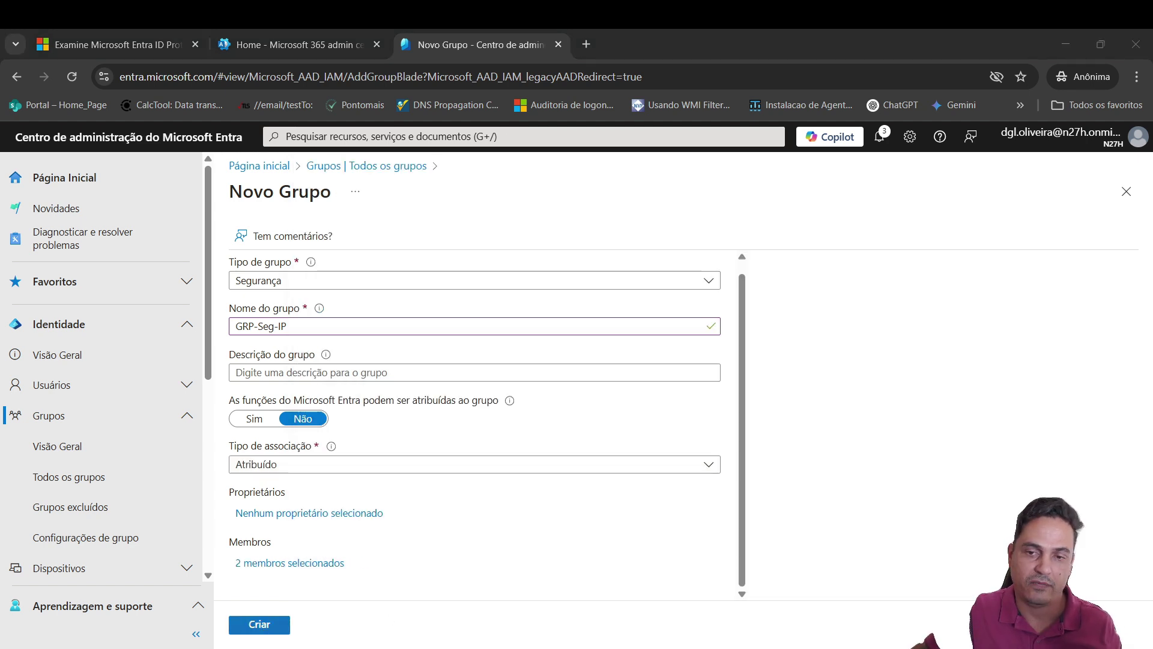
# Step: Create the GRP-Seg-IP group and open Microsoft Entra ID Protection through a search for "id pro"
pyautogui.click(264, 631)
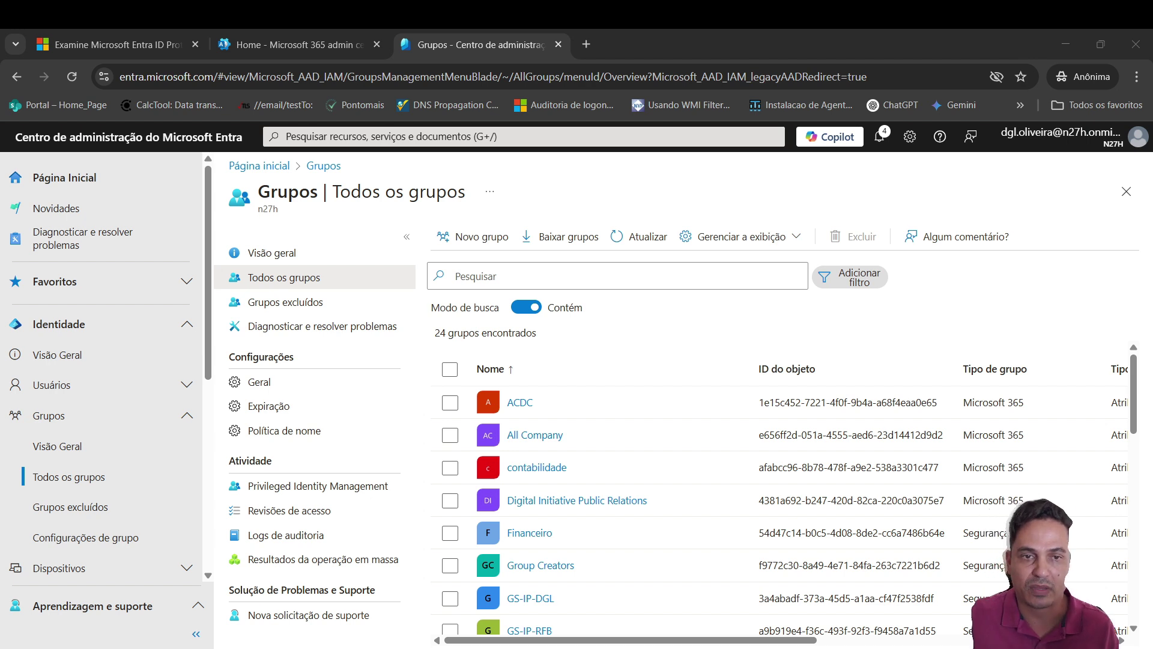
pyautogui.click(316, 137)
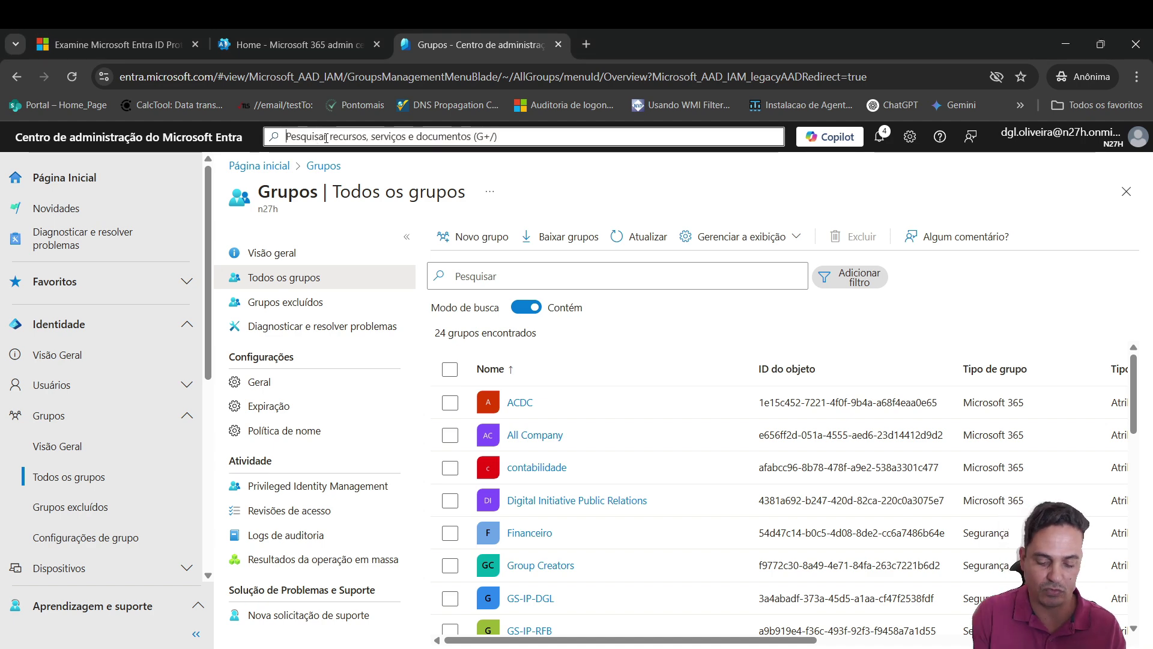
pyautogui.write('id pro')
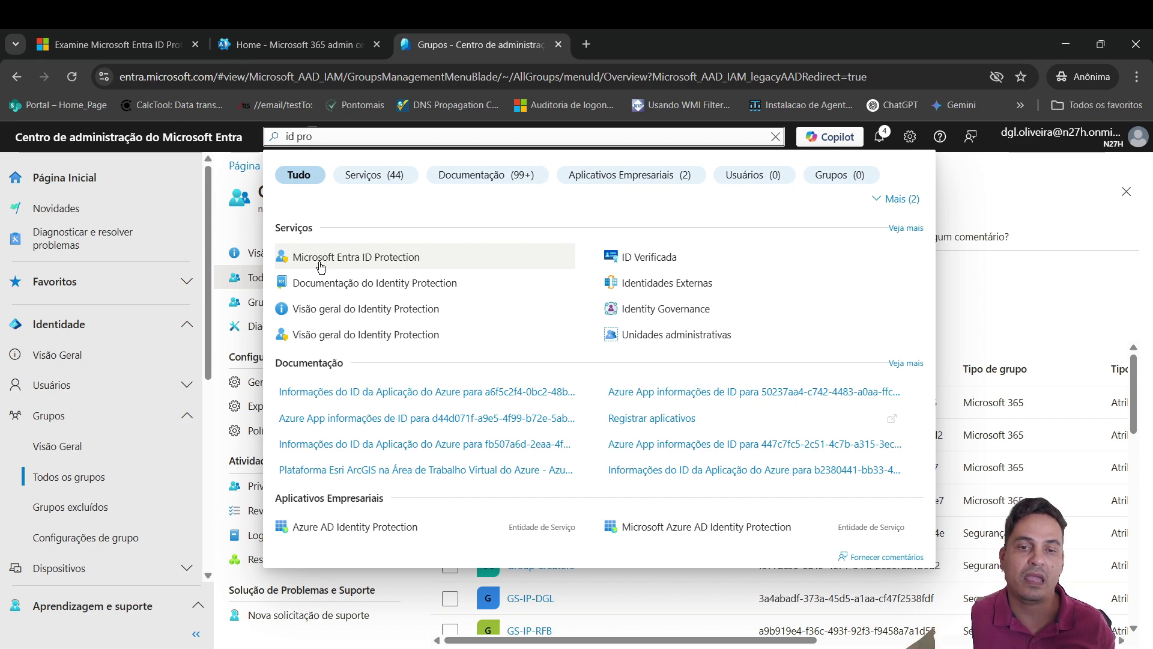
pyautogui.click(387, 265)
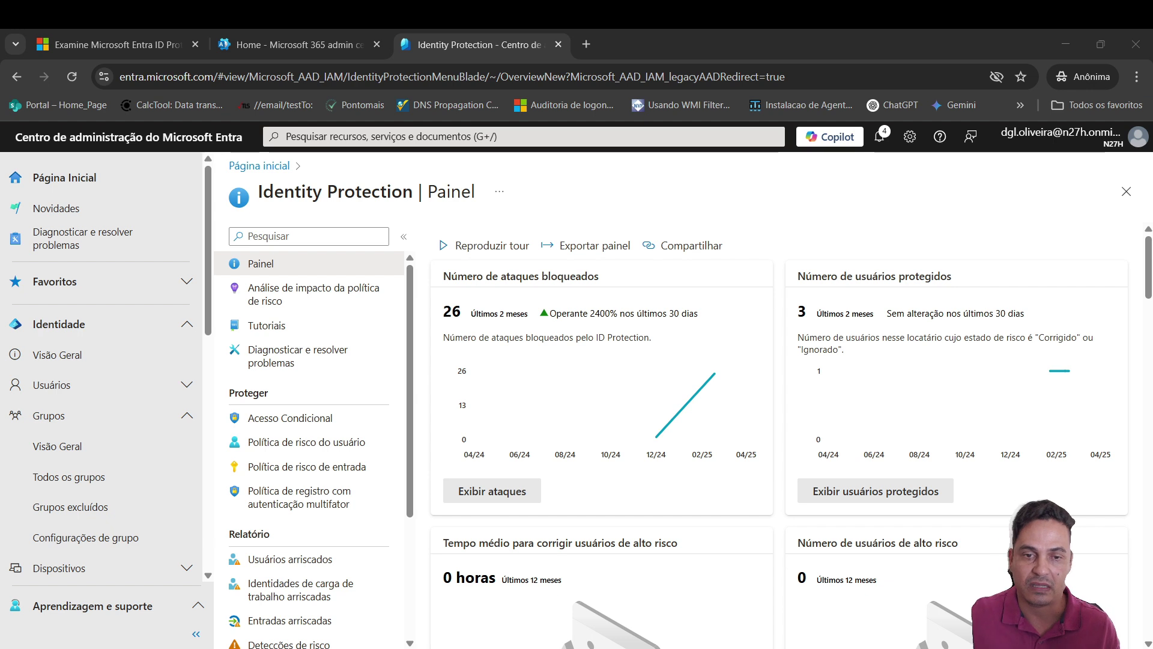
# Step: Examine the Identity Protection dashboard from the blocked attacks chart down to the map of risky activity by location
pyautogui.click(428, 292)
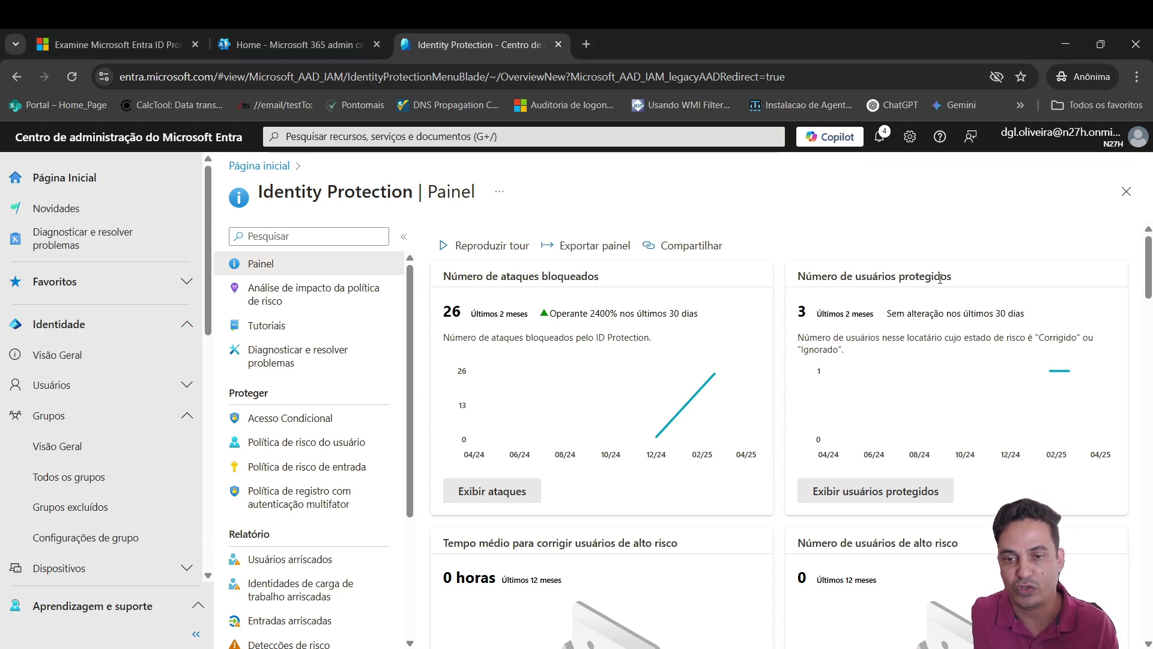
pyautogui.scroll(-1, 940, 280)
pyautogui.scroll(-2, 925, 301)
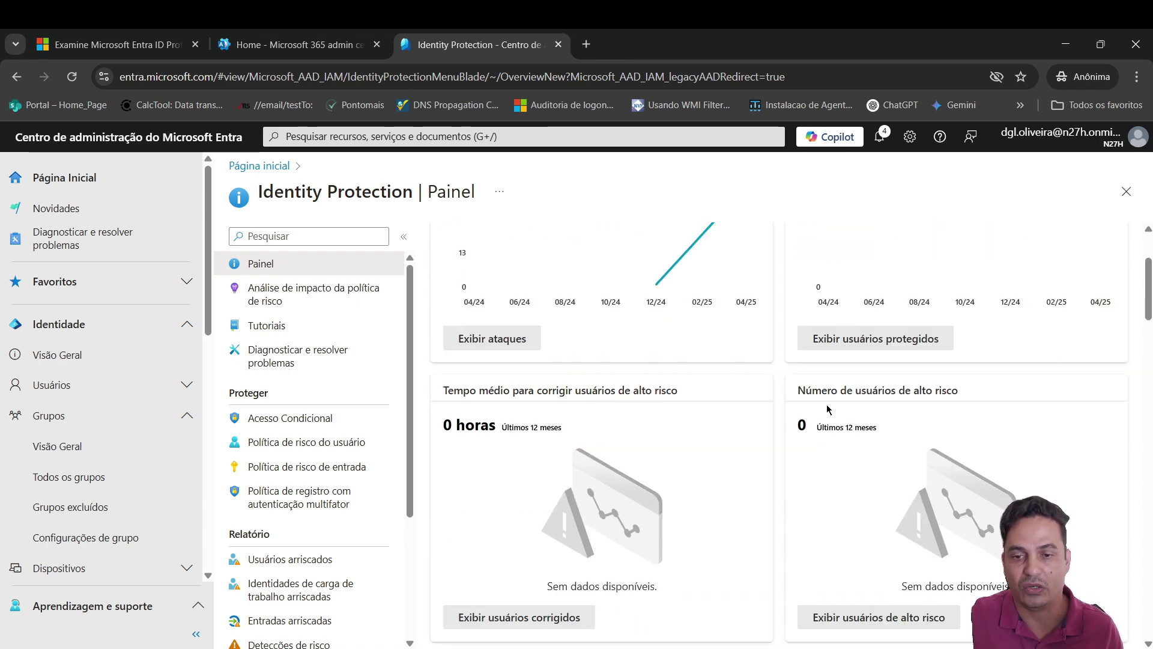
pyautogui.scroll(-3, 976, 394)
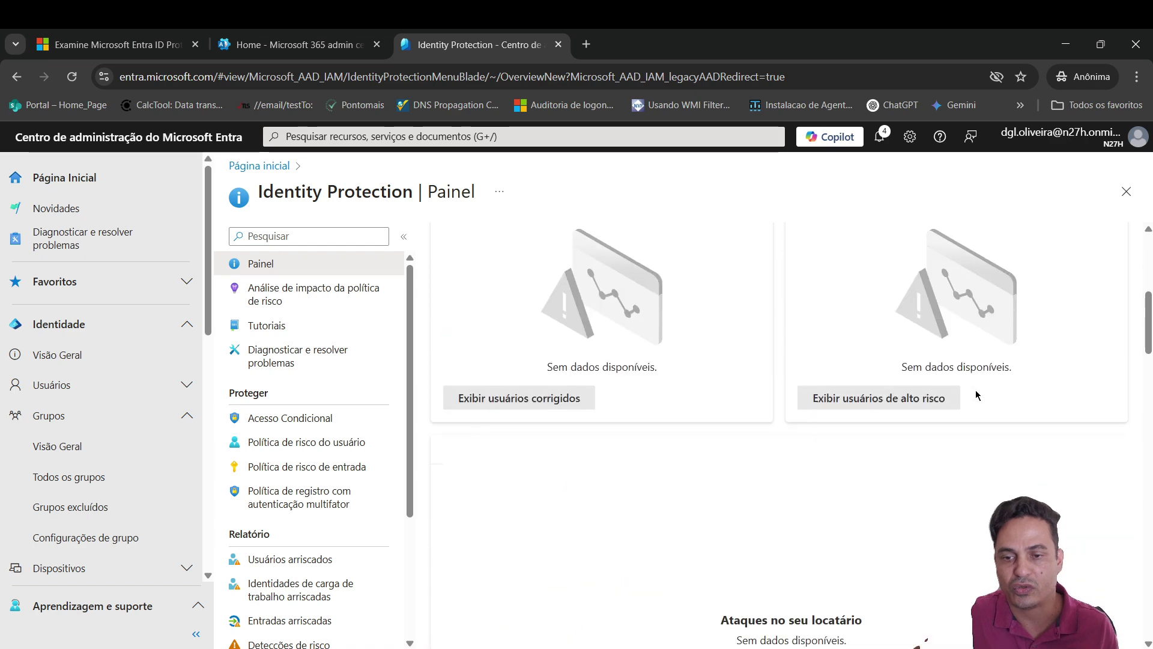
pyautogui.scroll(-5, 975, 391)
pyautogui.hotkey('ctrl', '-')
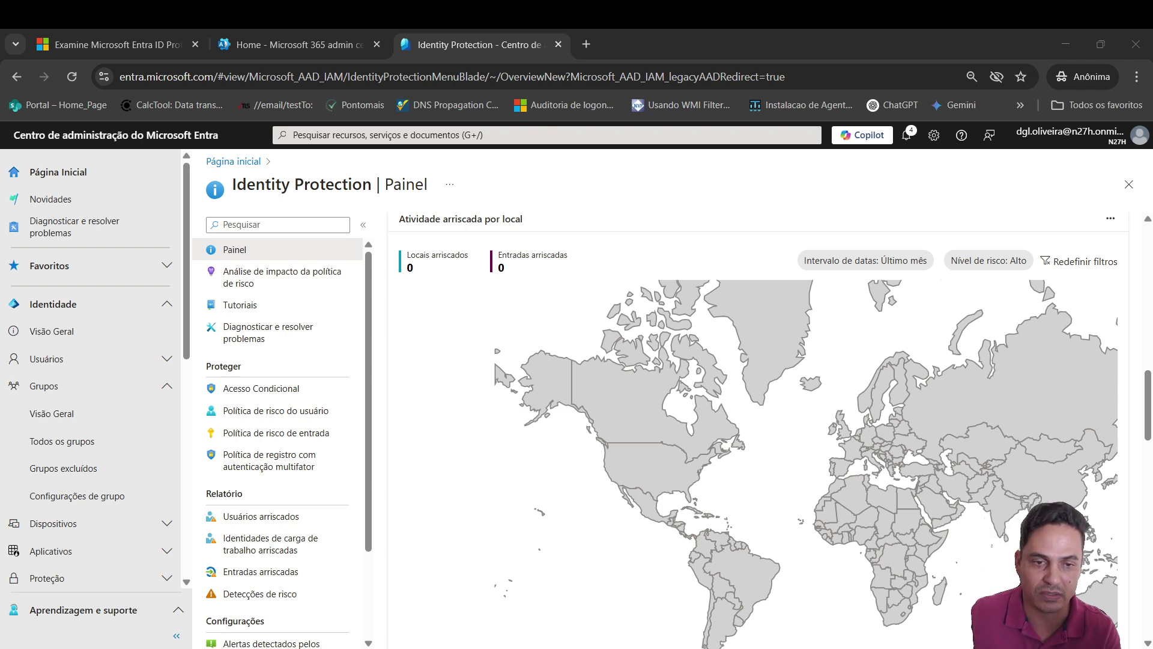
# Step: Set enforcement of the user risk policy (Política de risco do usuário) to Habilitado and include only the group GRP-Seg-IP
pyautogui.click(275, 410)
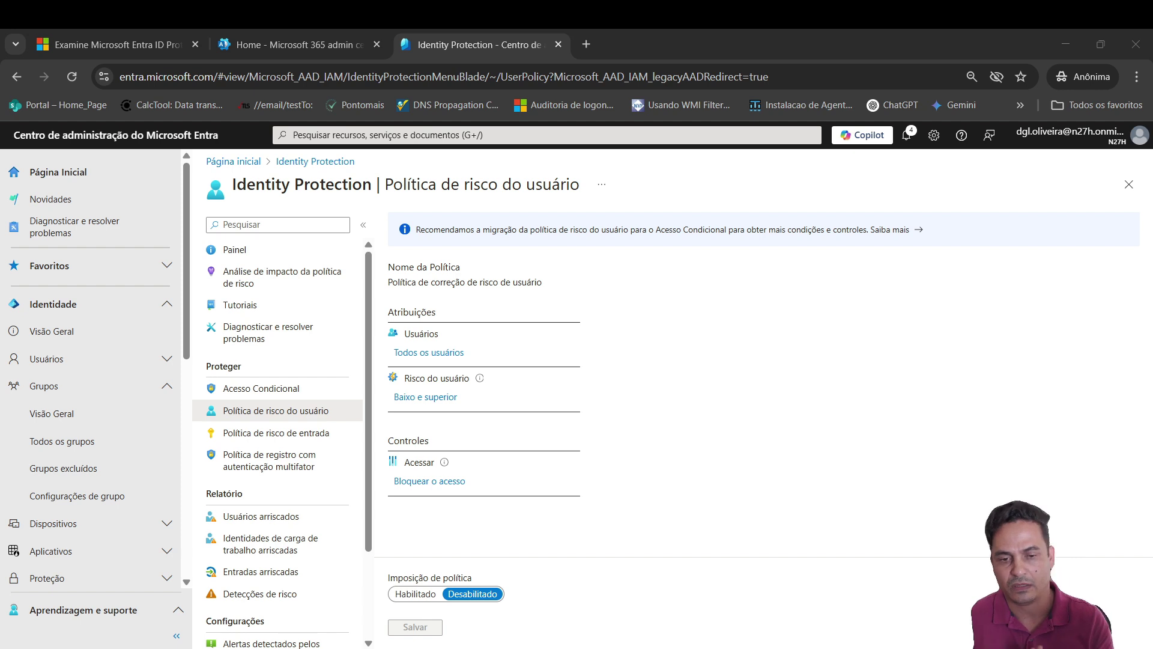
pyautogui.click(407, 595)
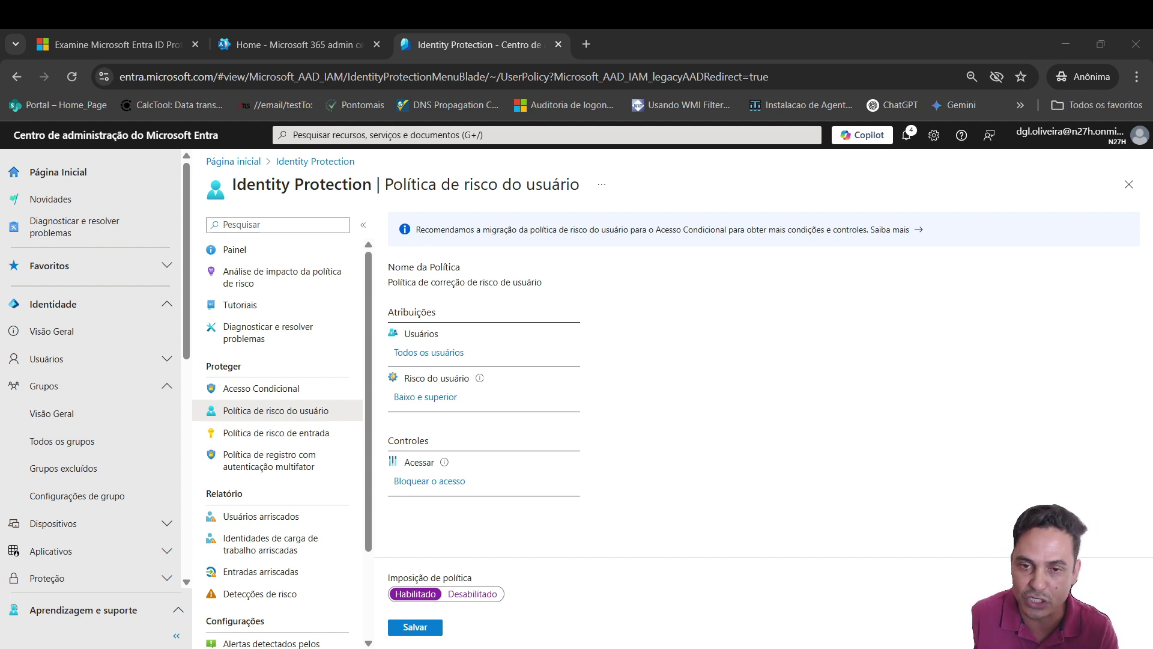
pyautogui.click(413, 358)
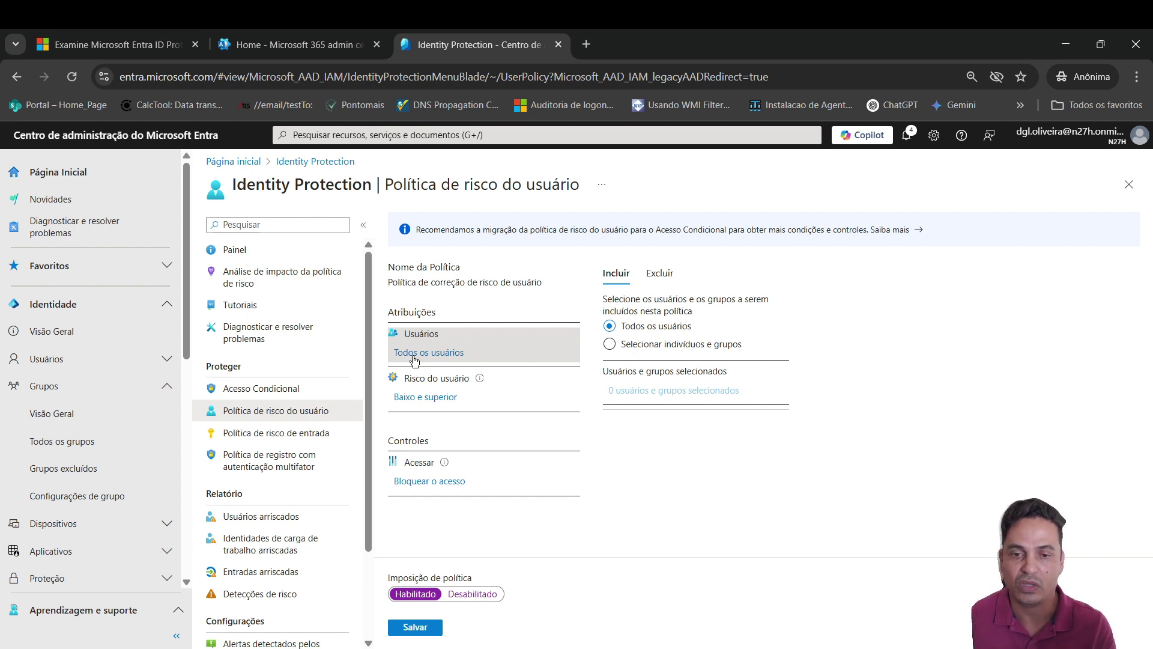
pyautogui.click(685, 347)
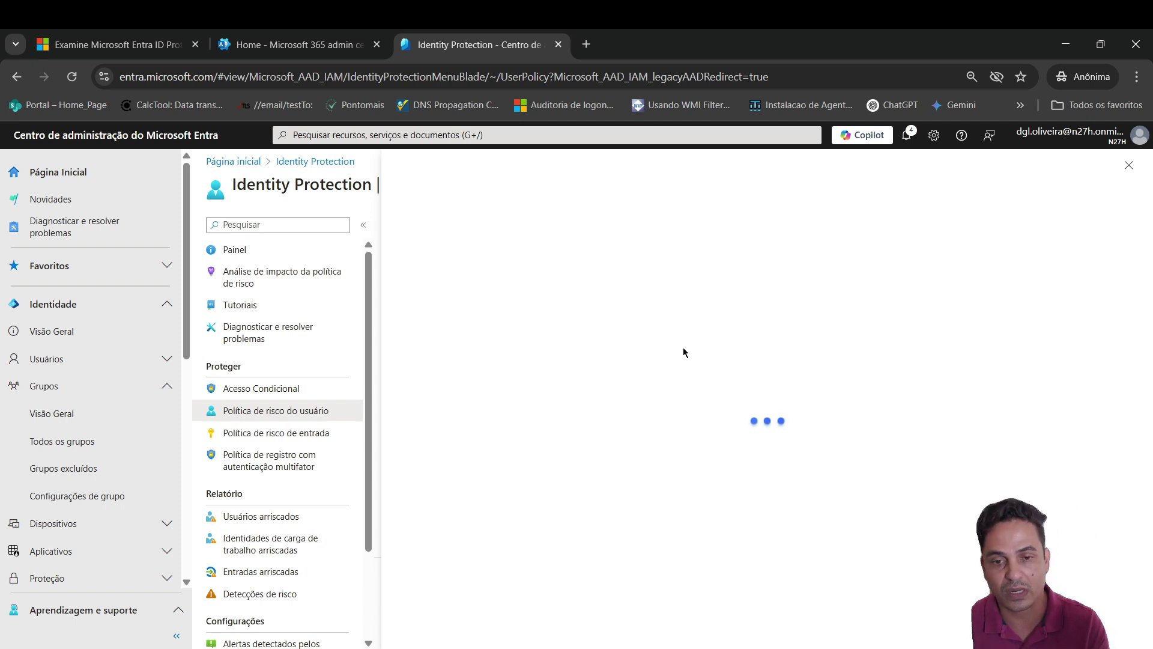
pyautogui.click(442, 270)
pyautogui.write('GRP')
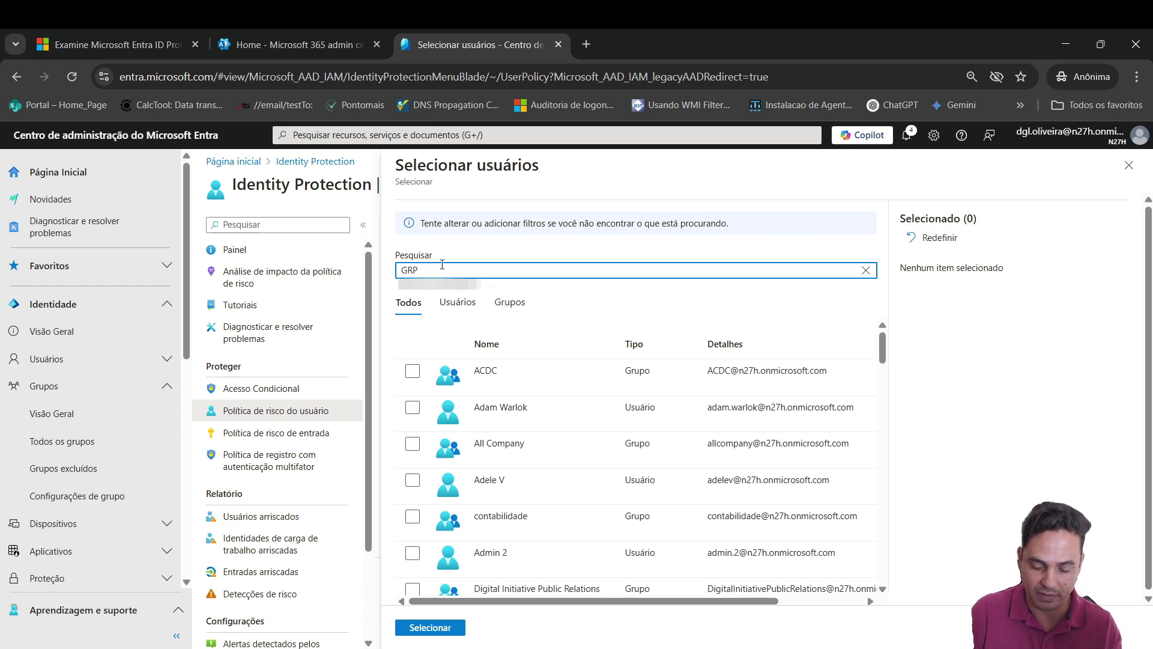
pyautogui.write('-se')
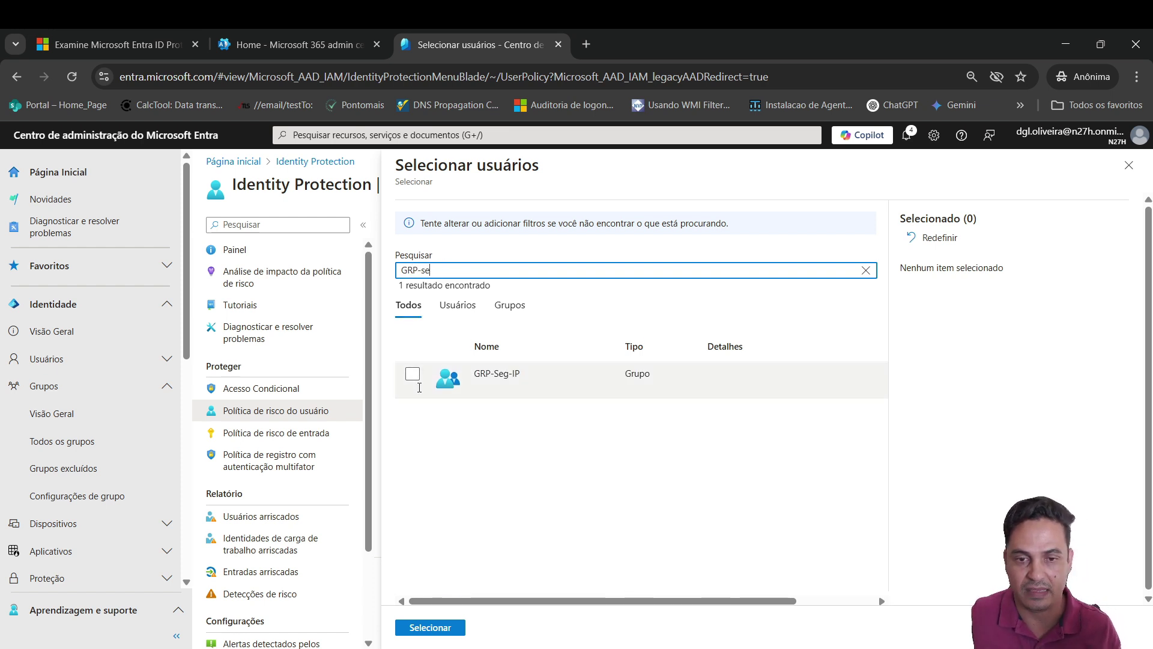
pyautogui.click(412, 373)
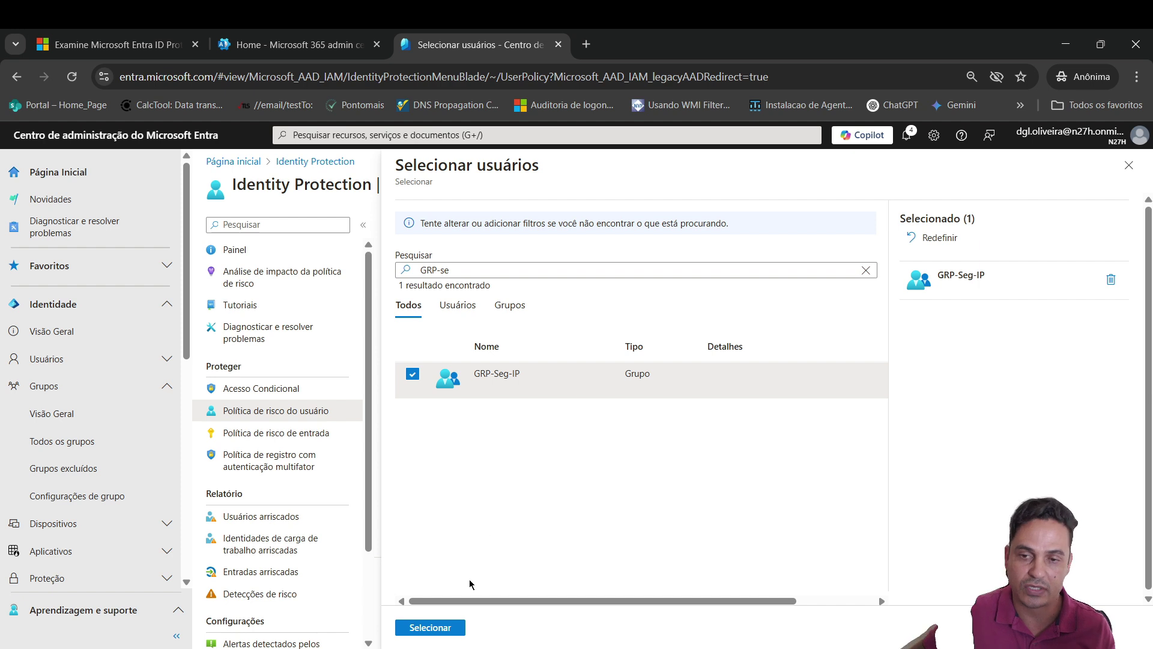
pyautogui.click(430, 627)
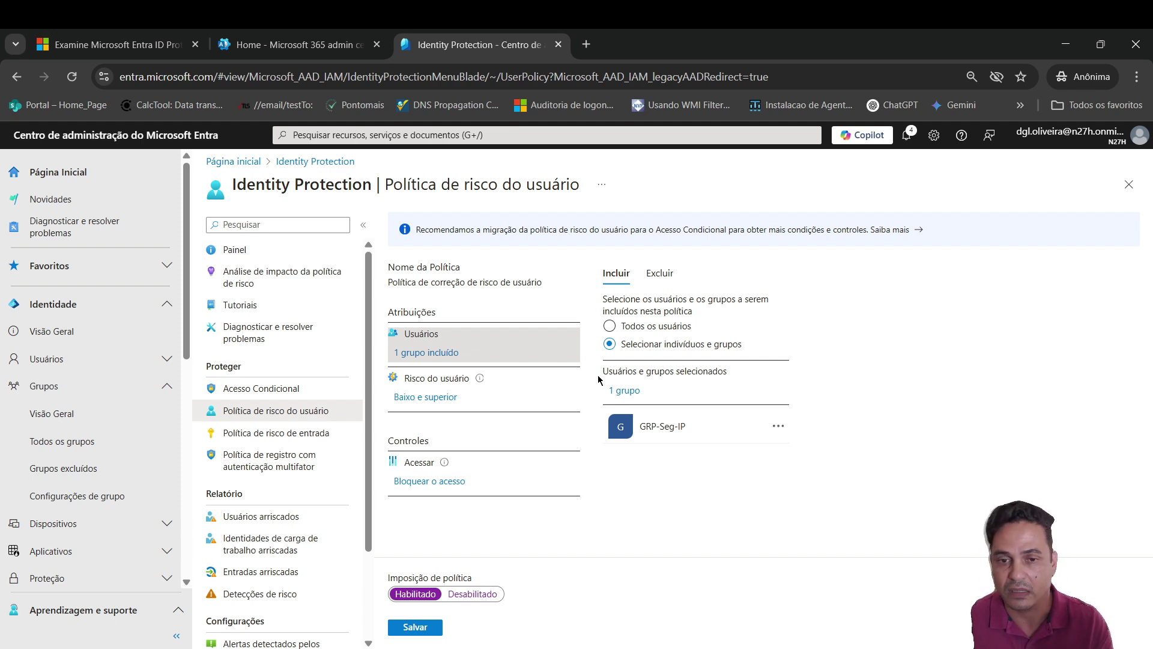
# Step: Switch the user risk policy to all users while checking its exclusion settings, and restore GRP-Seg-IP as the only included group
pyautogui.click(609, 327)
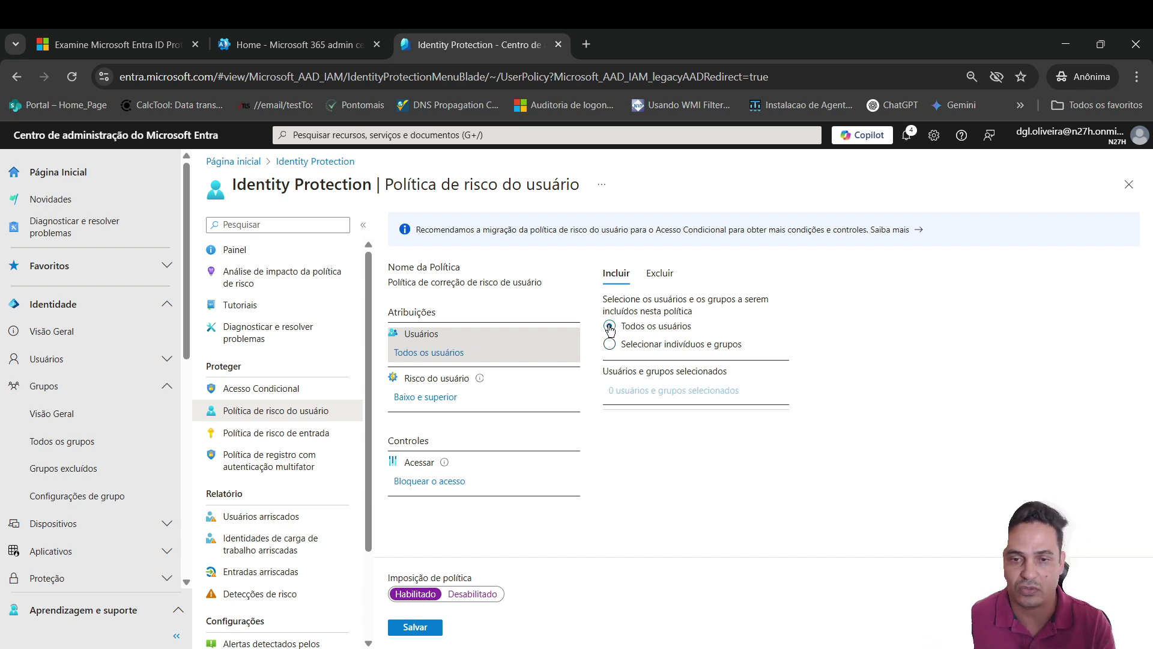
pyautogui.click(667, 275)
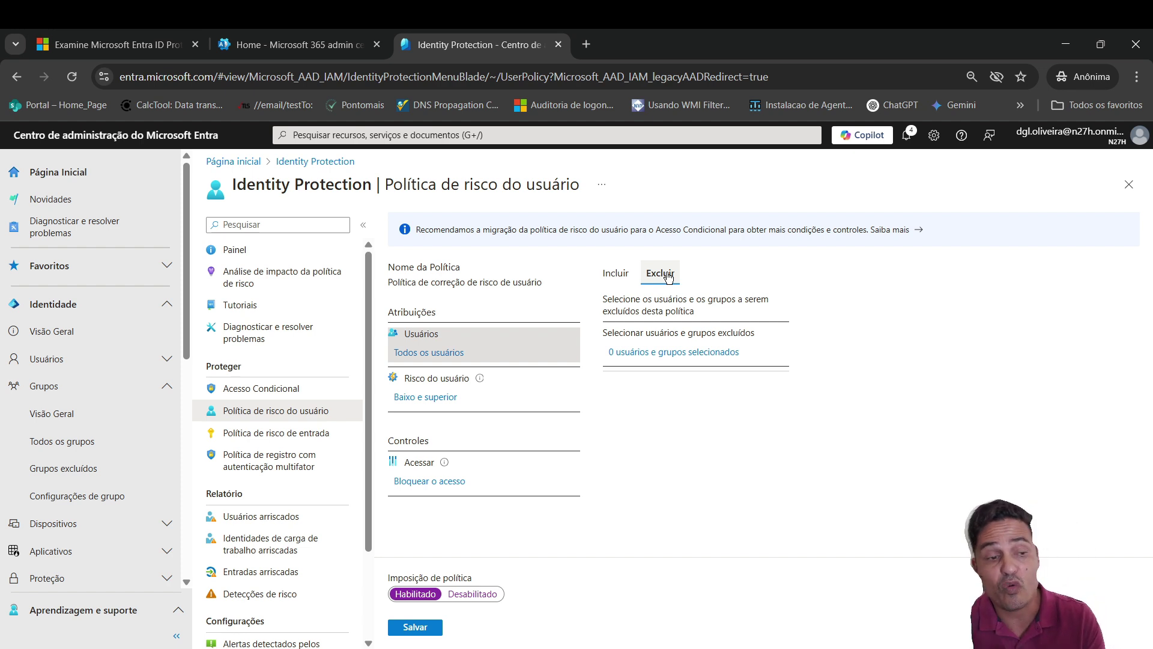
pyautogui.click(646, 352)
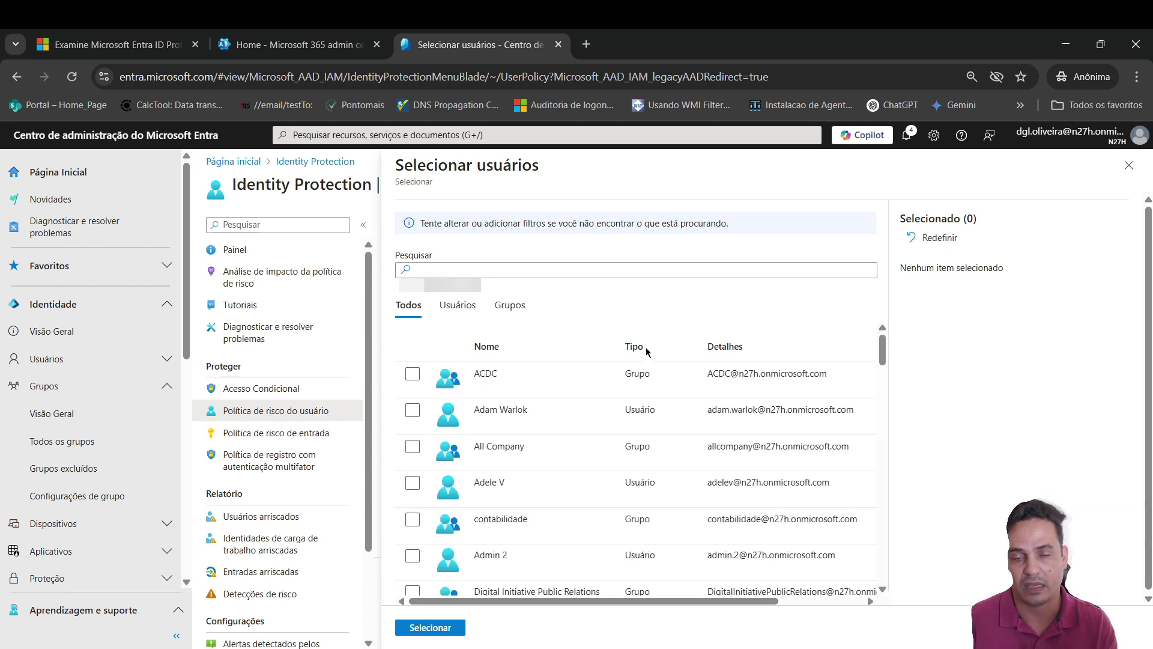
pyautogui.click(515, 273)
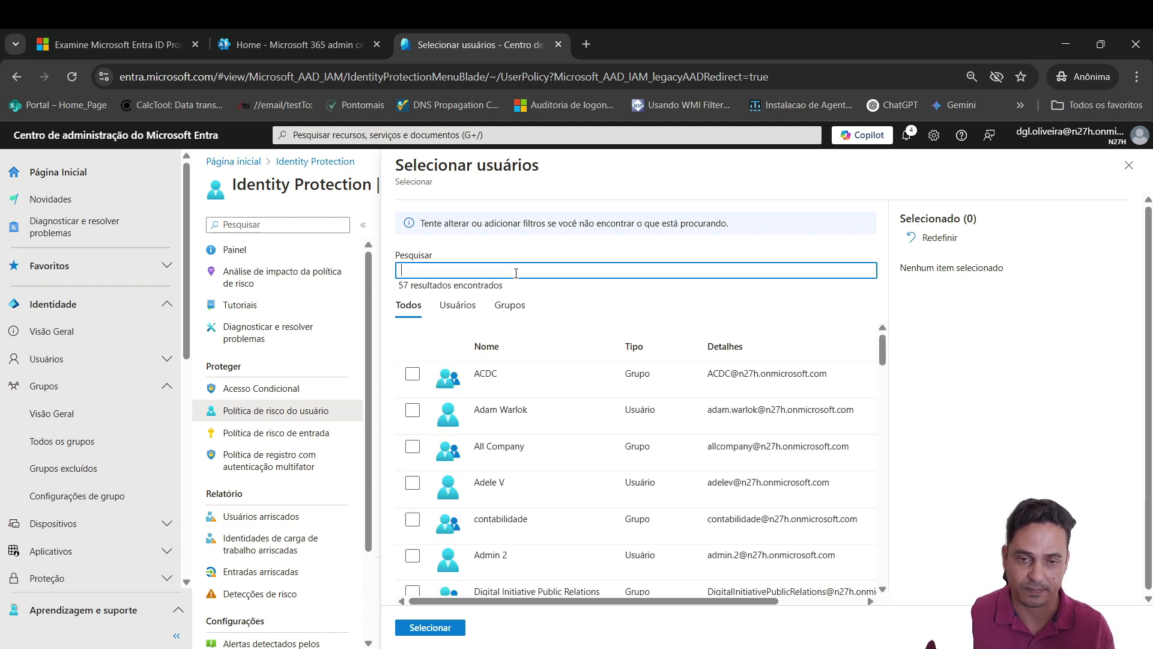
pyautogui.write('GR')
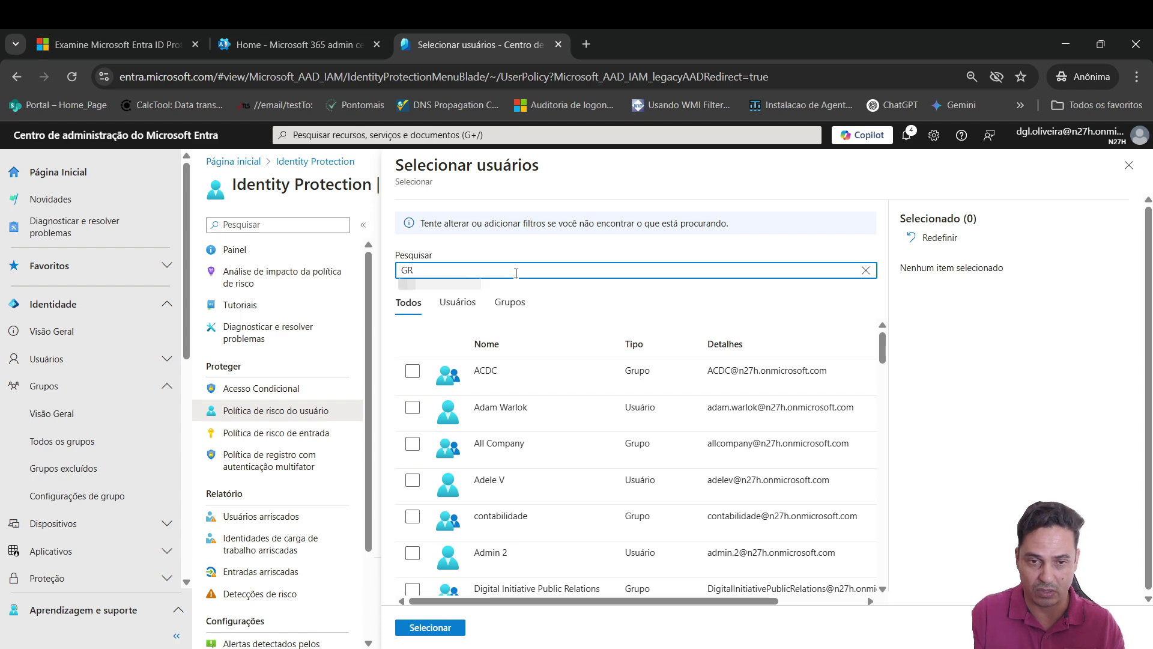
pyautogui.write('P-')
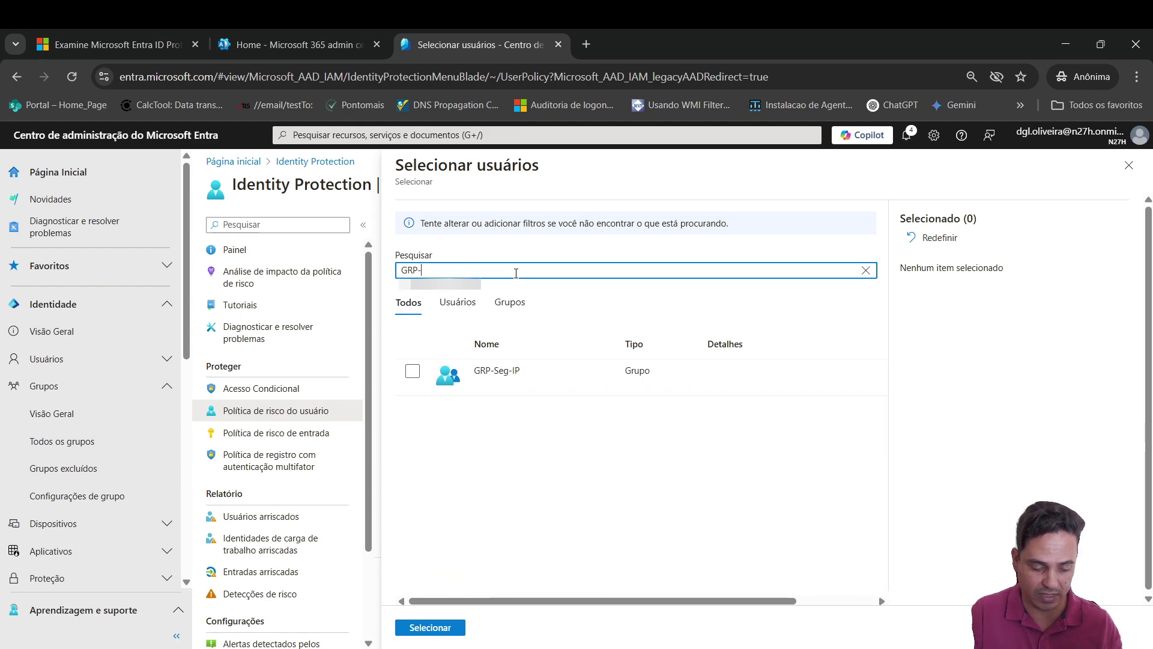
pyautogui.click(413, 375)
pyautogui.click(430, 627)
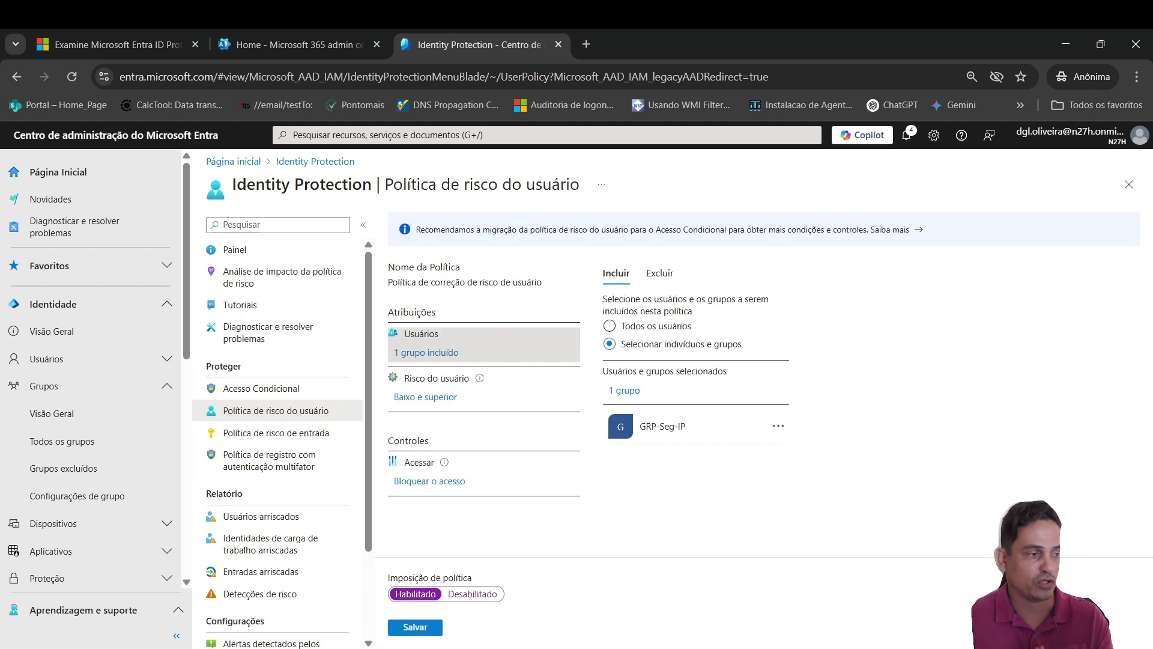
# Step: Try the user risk level Médio e superior, return it to Baixo e superior and leave the risk settings
pyautogui.click(426, 398)
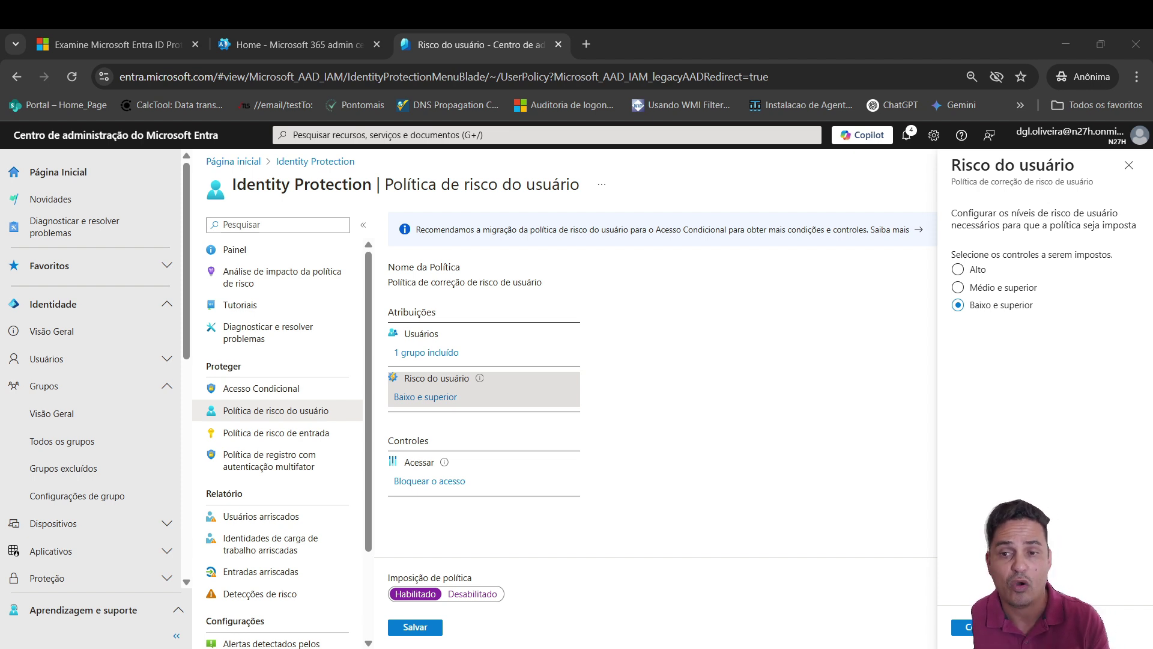
pyautogui.click(958, 287)
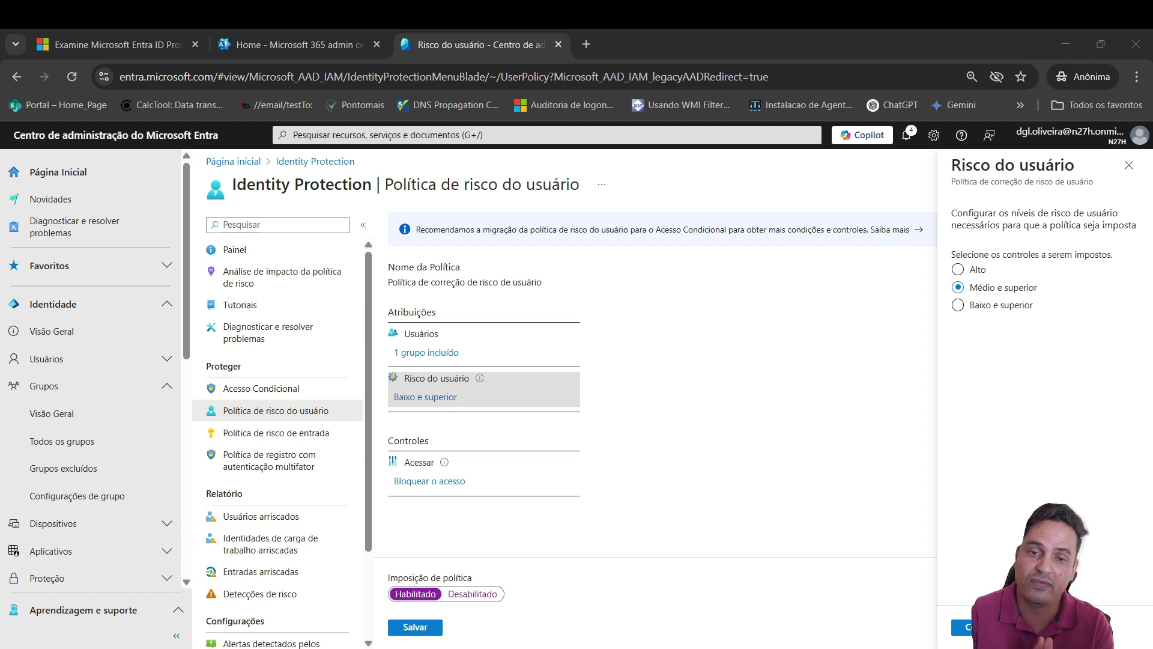
pyautogui.click(979, 306)
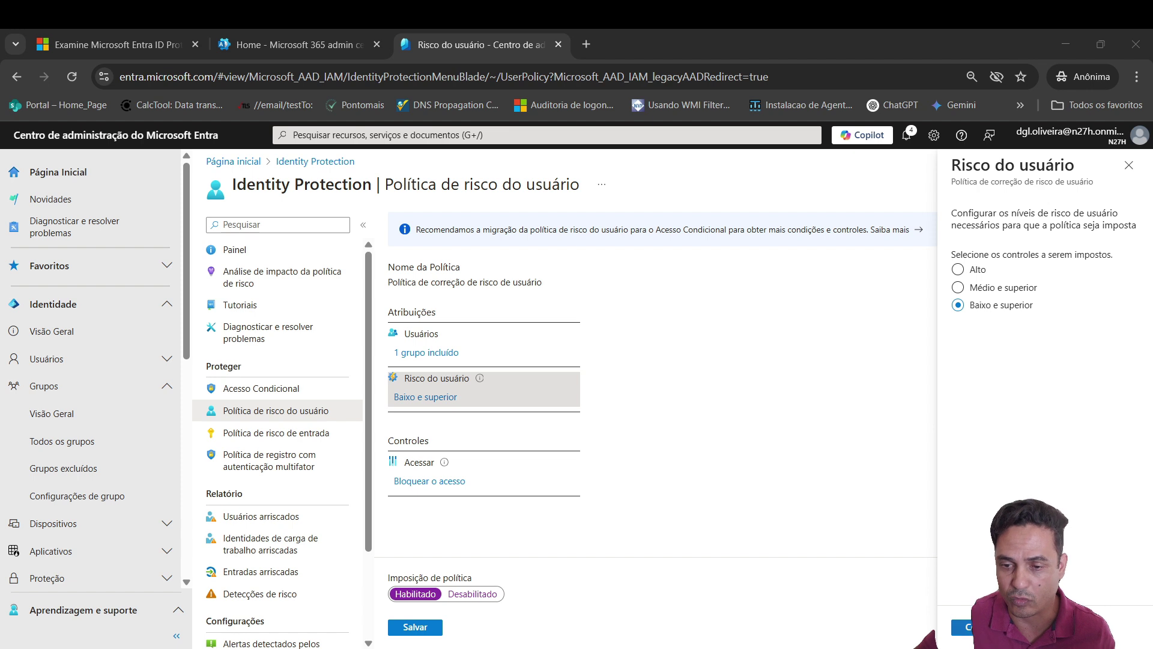
pyautogui.click(624, 428)
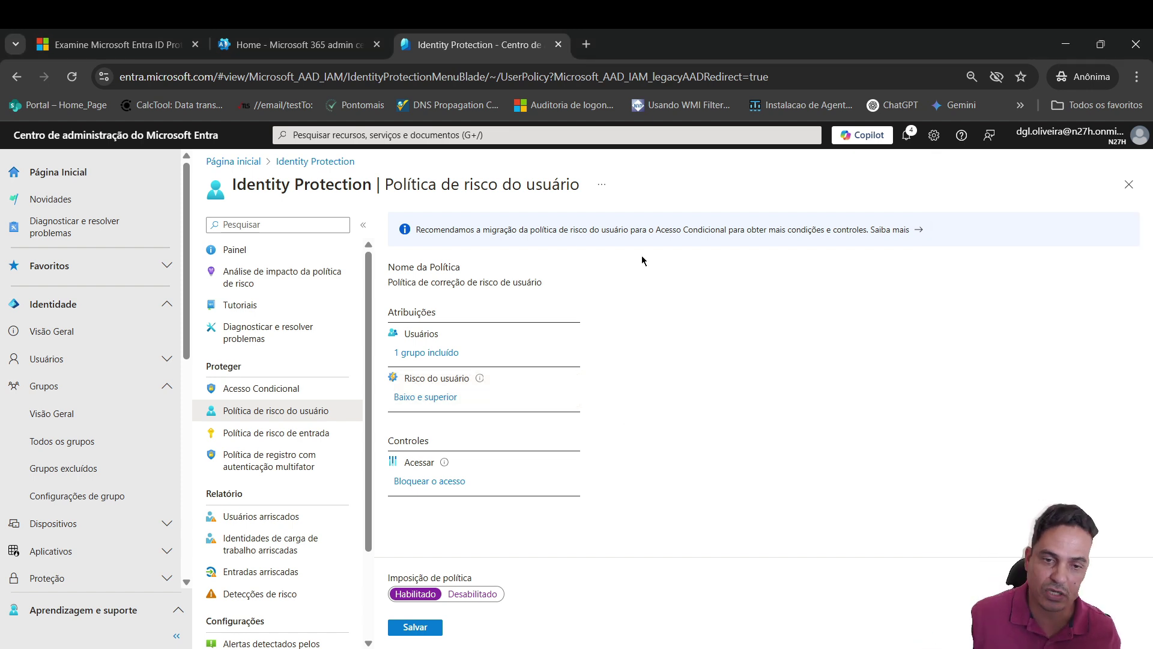
# Step: Set the policy's access control to Permitir acesso with Exigir alteração de senha and save the user risk policy
pyautogui.click(452, 486)
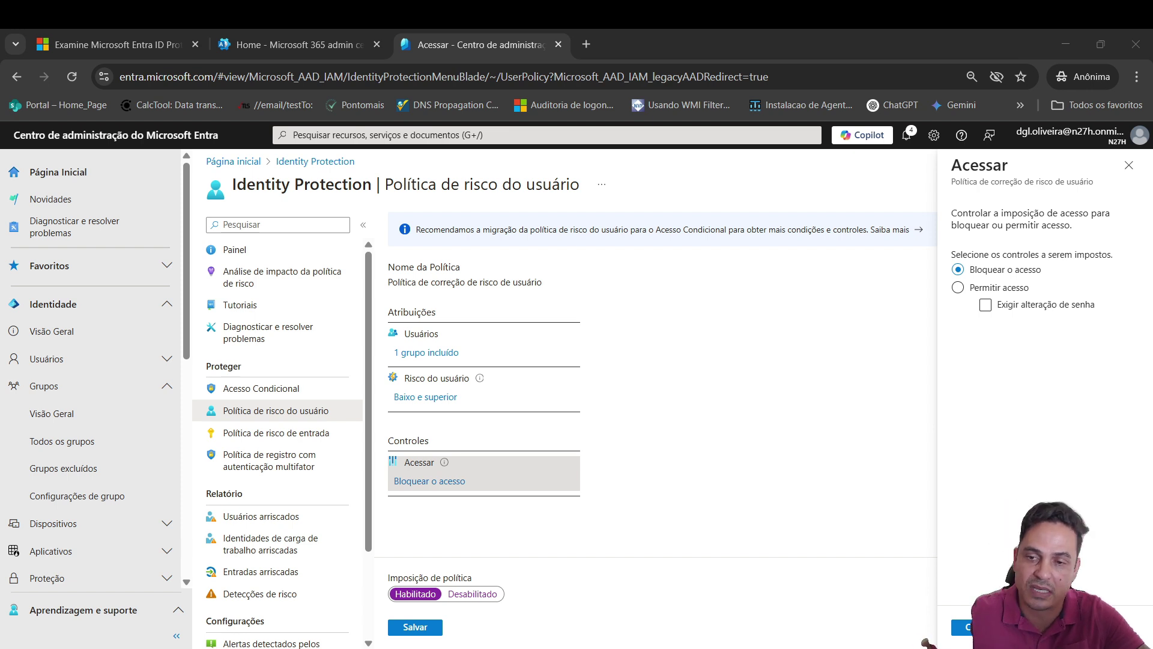
pyautogui.click(957, 287)
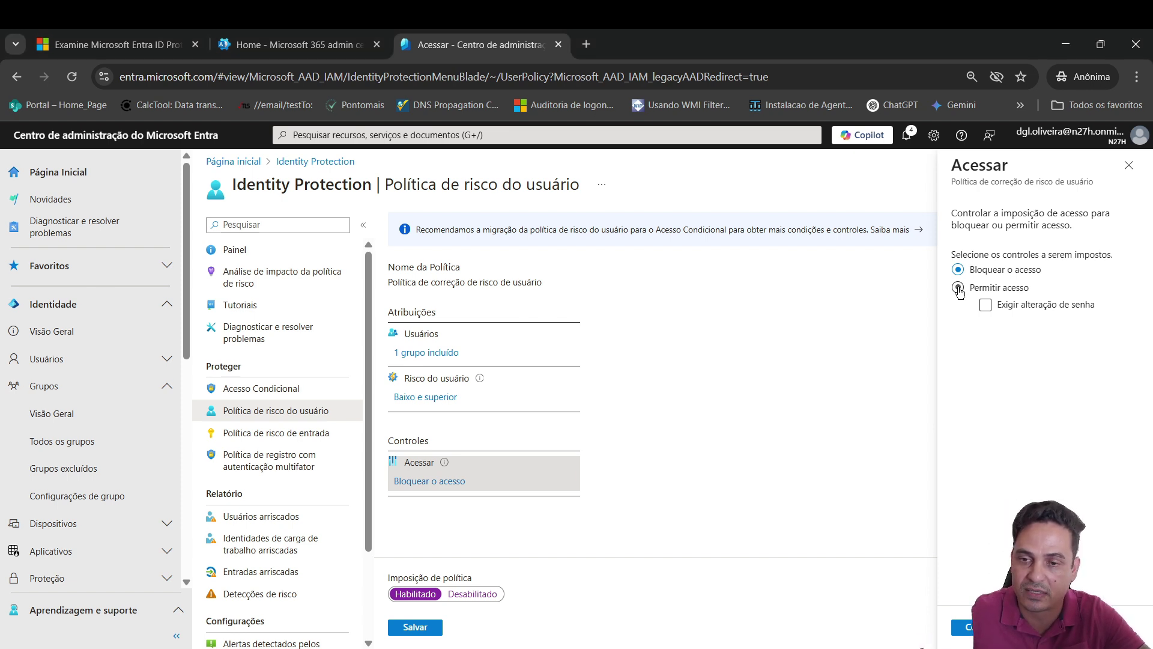
pyautogui.click(985, 305)
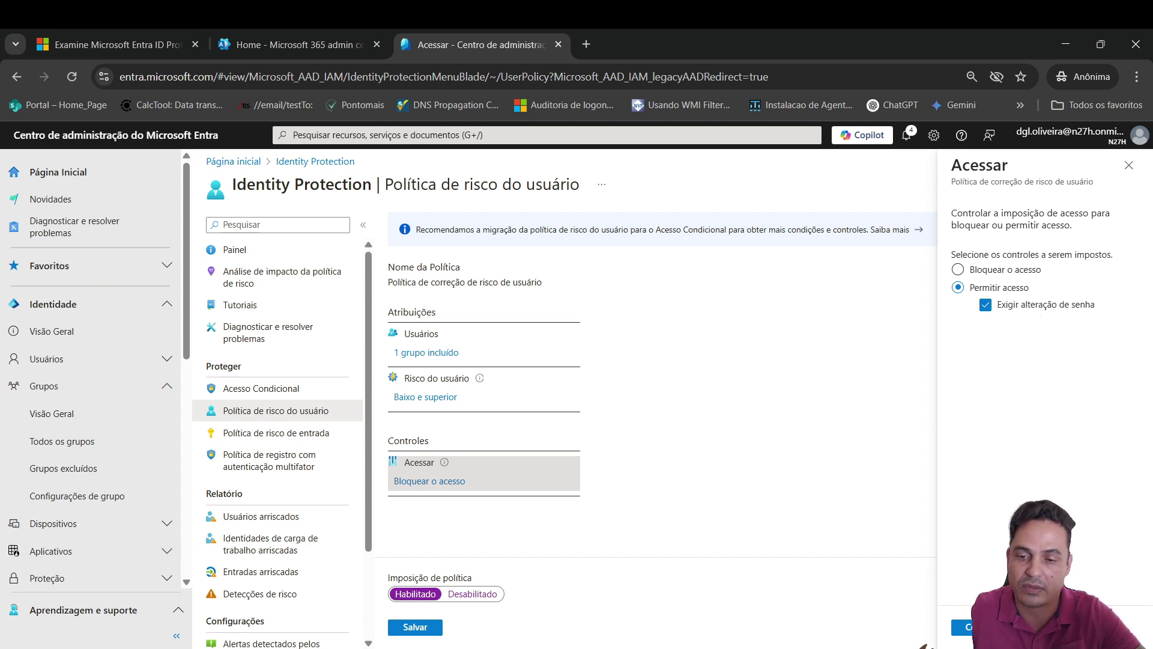
pyautogui.click(970, 627)
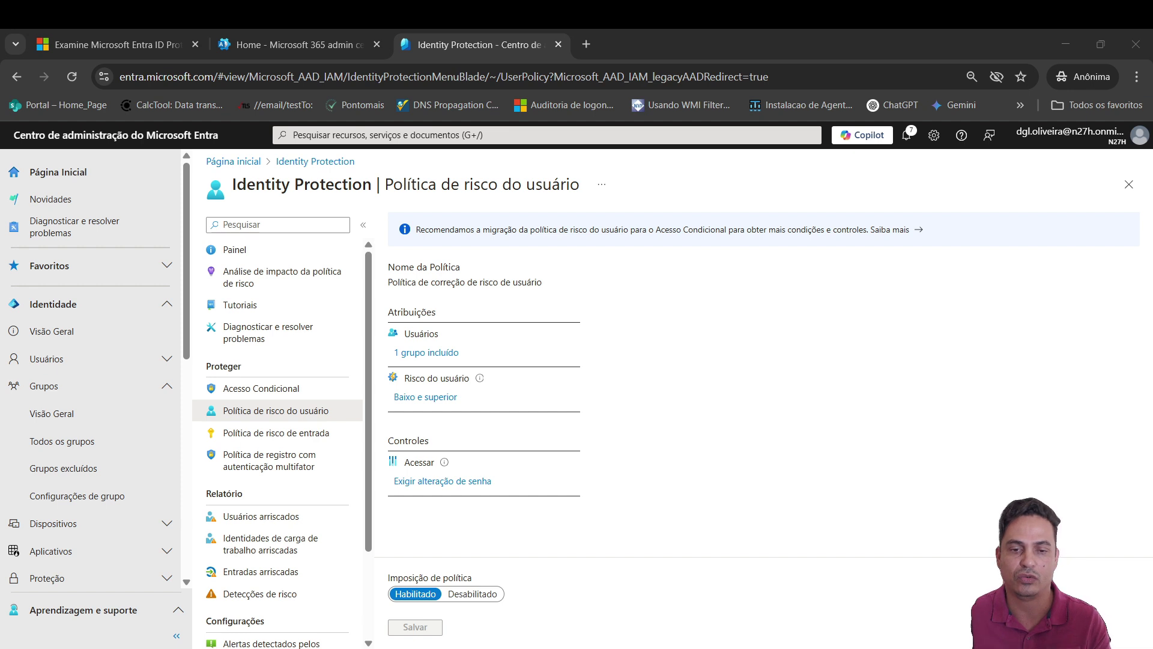
# Step: Open the sign-in risk policy (Política de risco de entrada) and include only the group GRP-Seg-IP
pyautogui.click(297, 440)
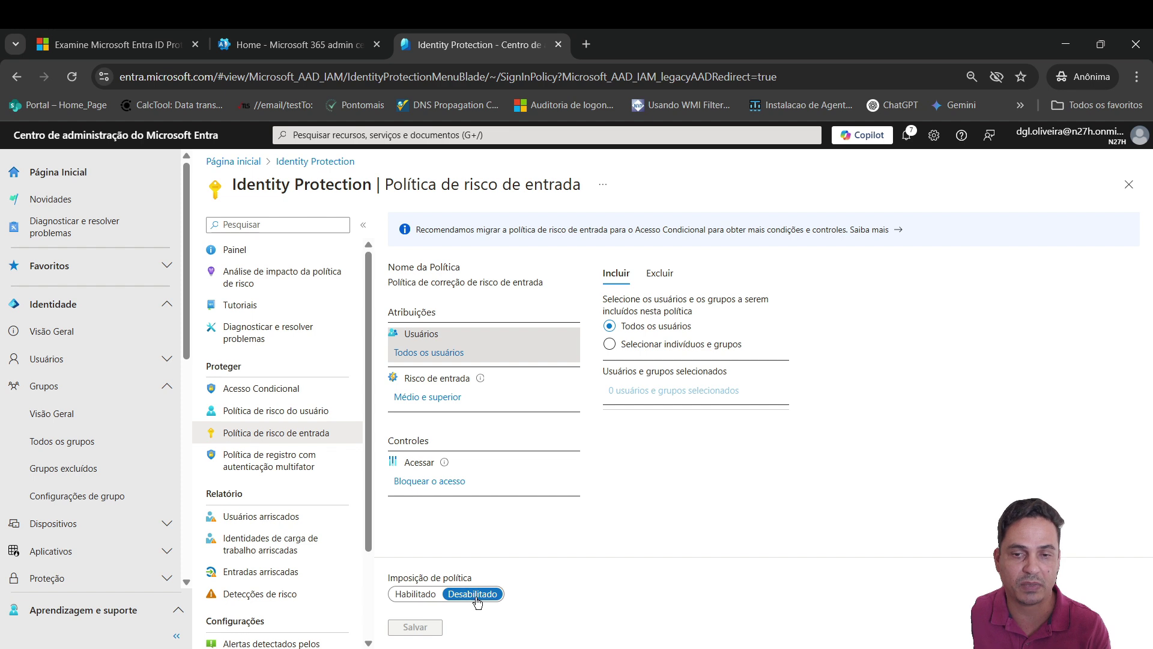
pyautogui.click(649, 346)
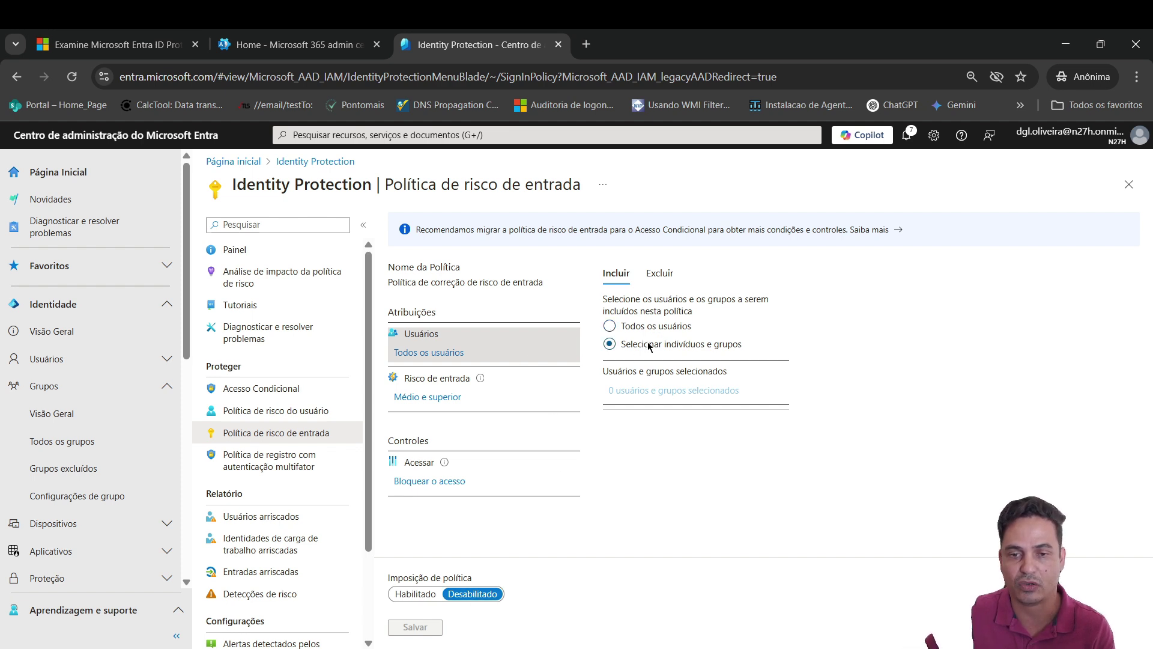
pyautogui.click(469, 271)
pyautogui.write('Grp')
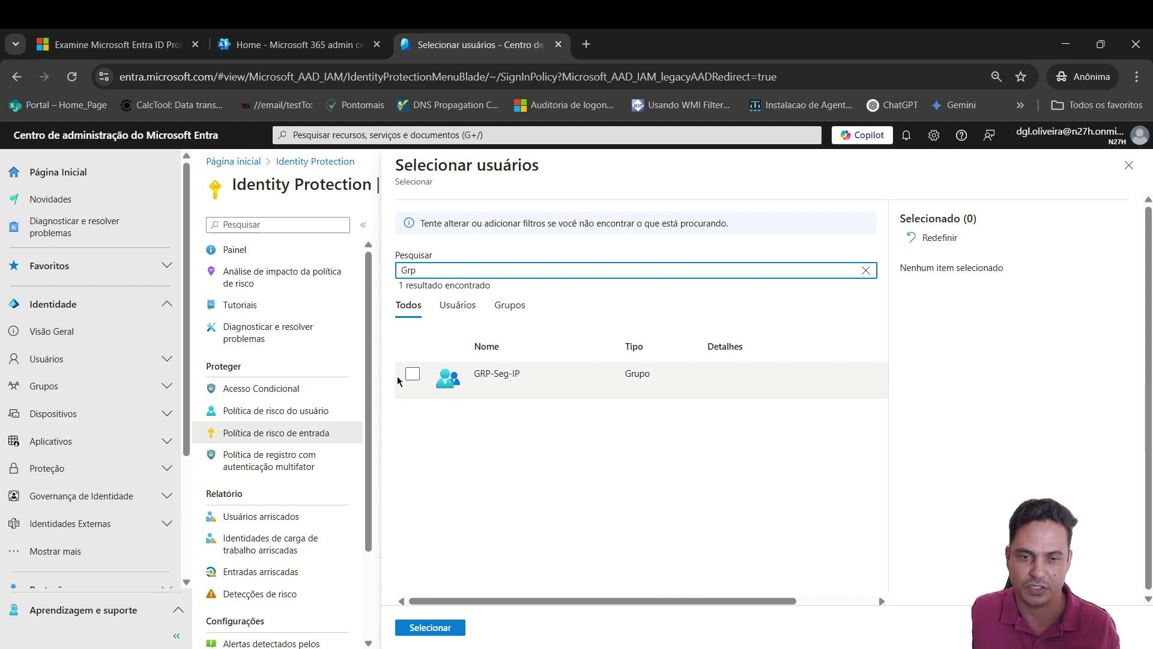
pyautogui.click(412, 374)
pyautogui.click(438, 628)
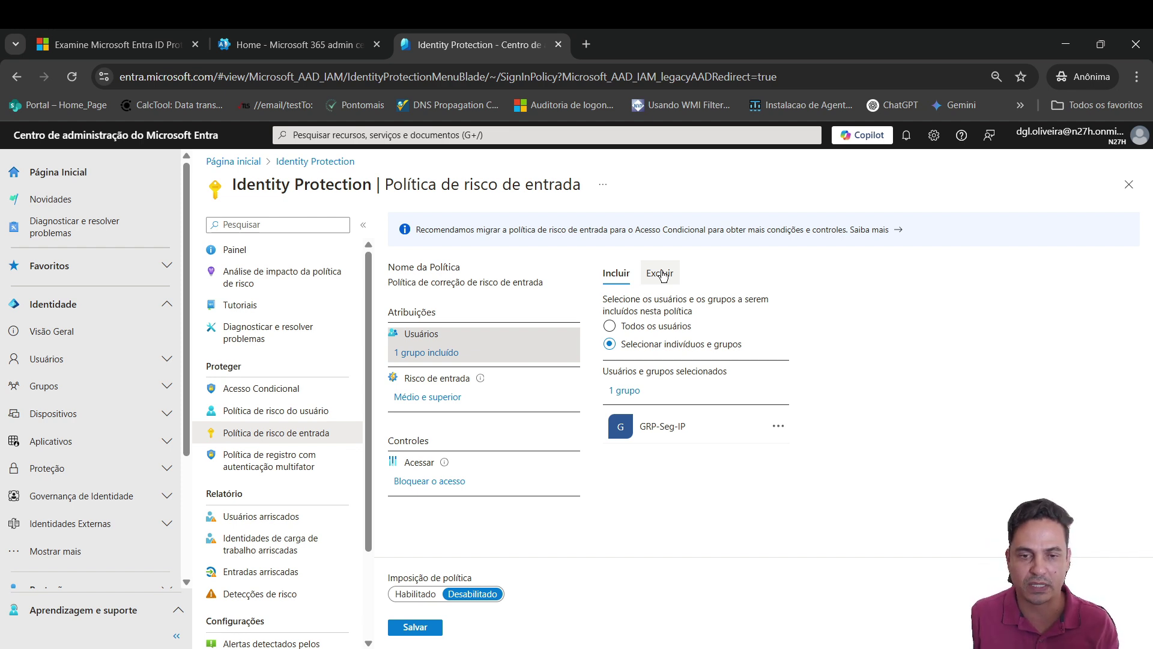
# Step: Set the sign-in risk level (Risco de entrada) of the policy to Baixo e superior
pyautogui.click(428, 396)
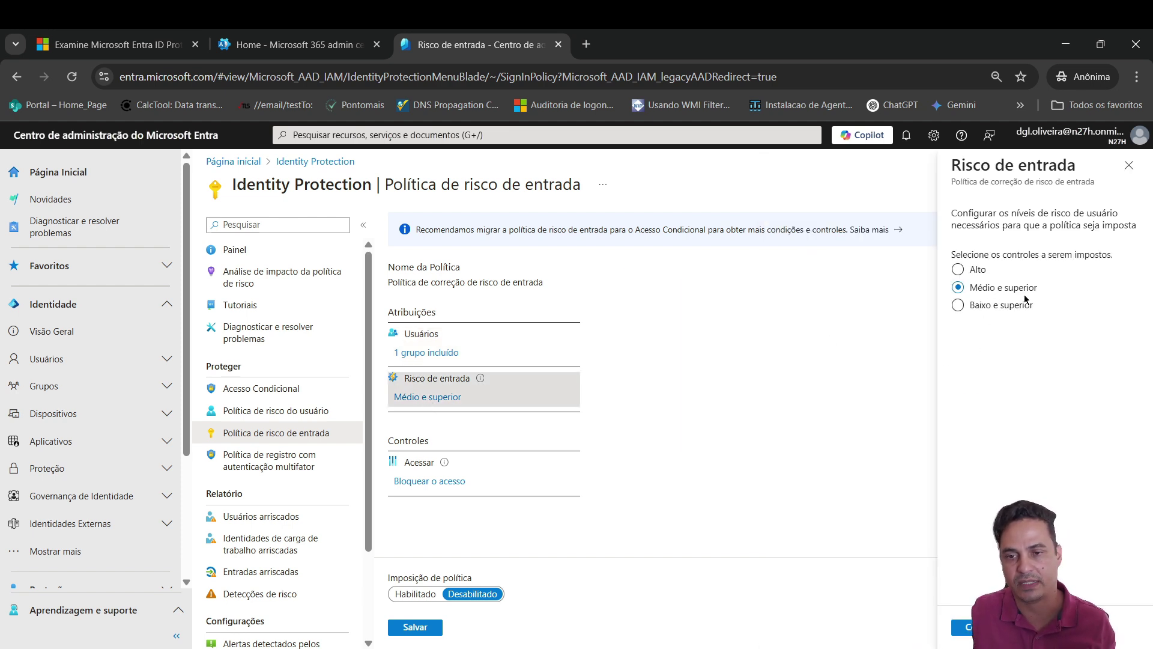
pyautogui.click(1019, 306)
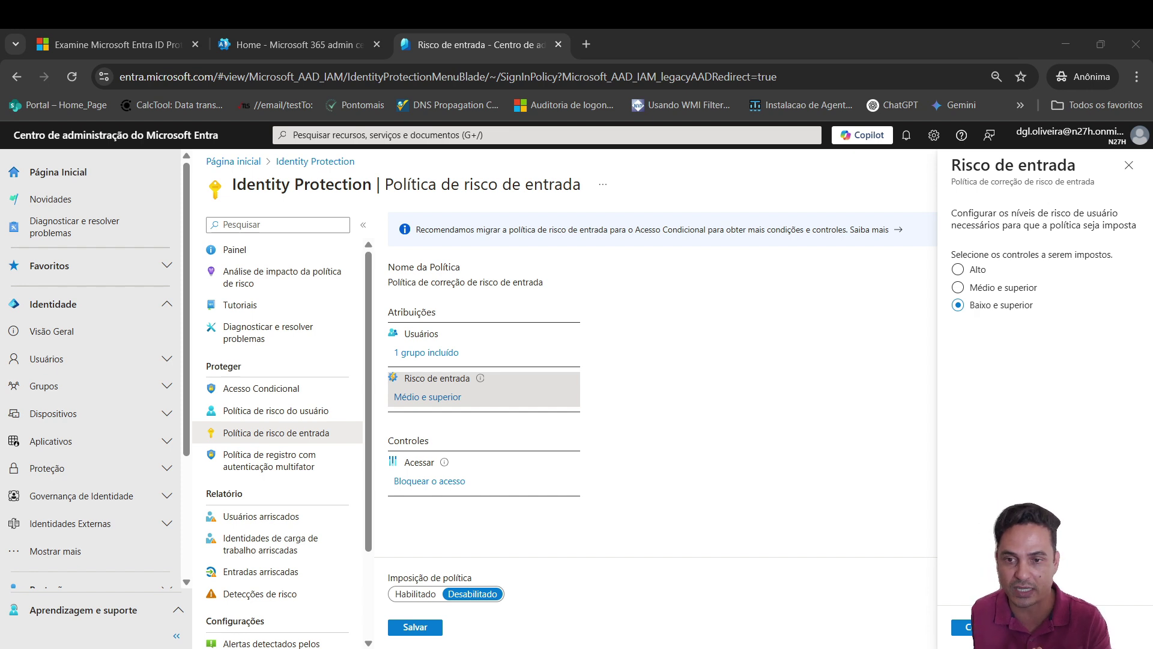
pyautogui.click(964, 626)
# Step: Set the access control to Permitir acesso with Exige a autenticação multifator, and save the sign-in risk policy as Habilitado
pyautogui.click(457, 488)
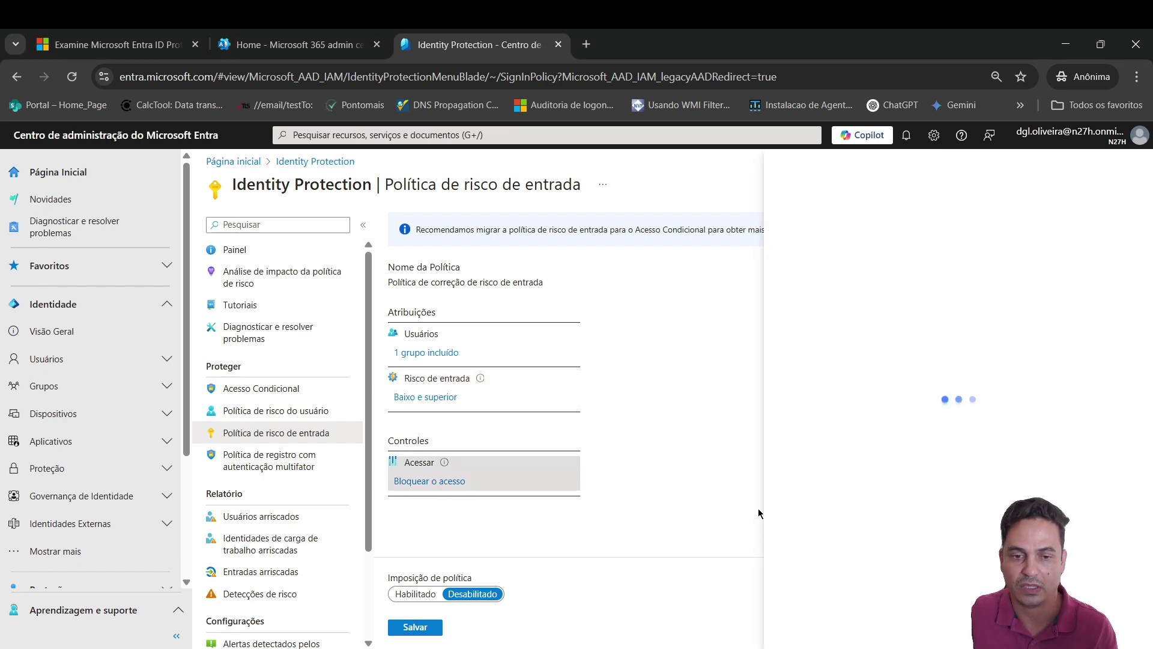
pyautogui.click(988, 289)
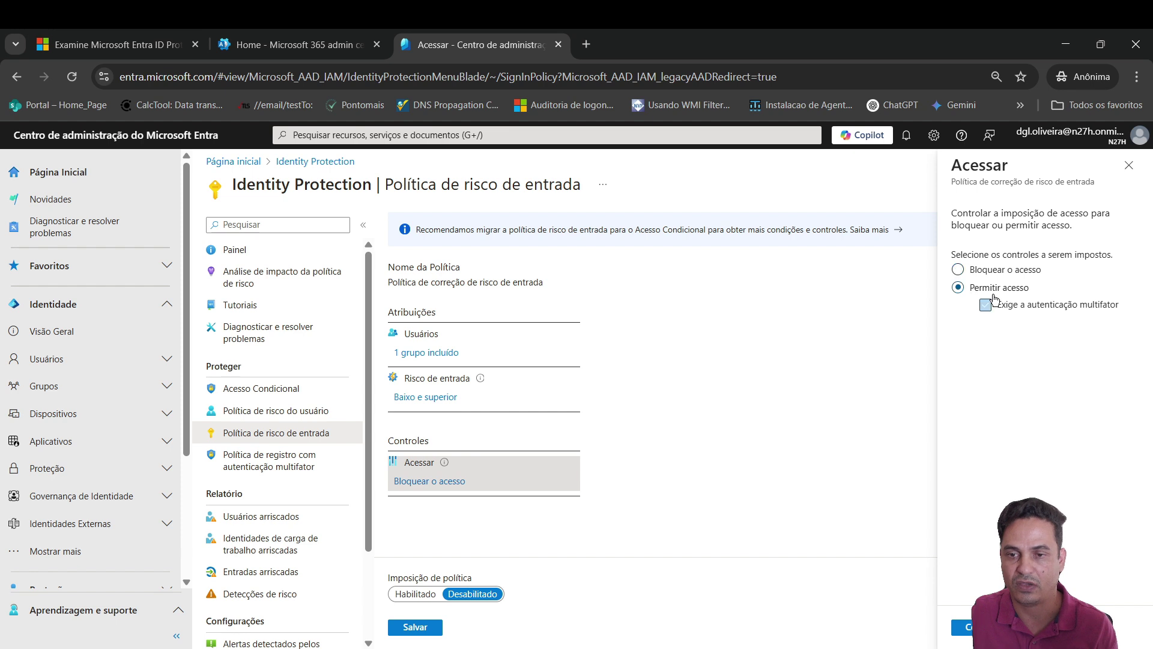
pyautogui.click(985, 304)
pyautogui.click(985, 305)
pyautogui.click(985, 305)
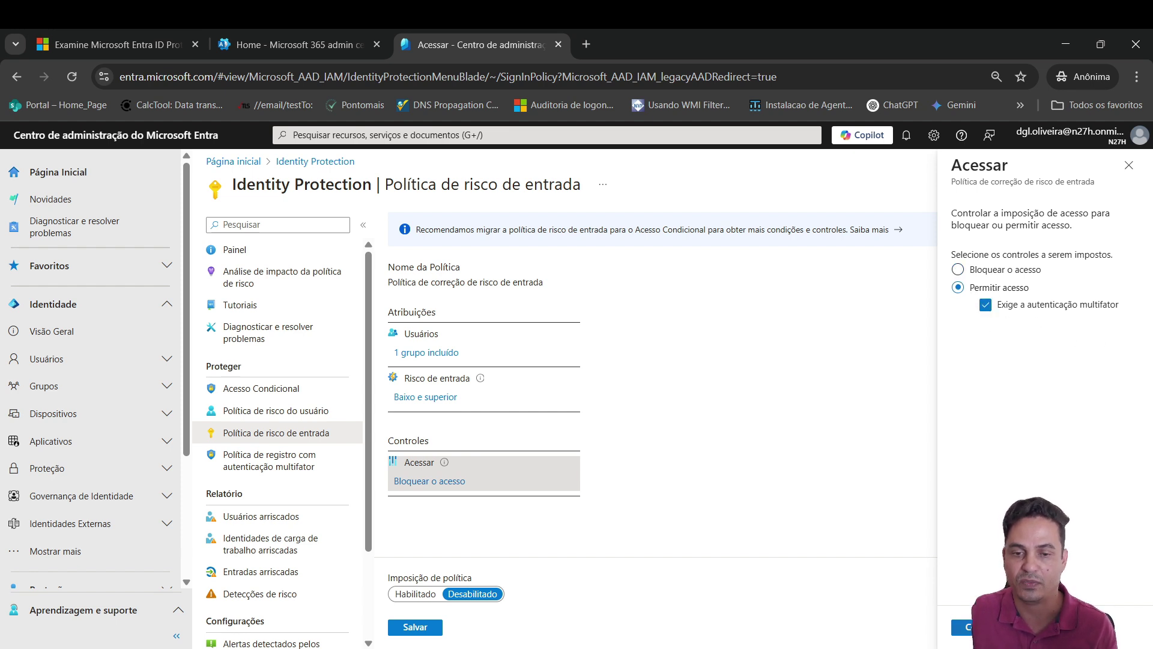
pyautogui.click(963, 627)
pyautogui.click(415, 594)
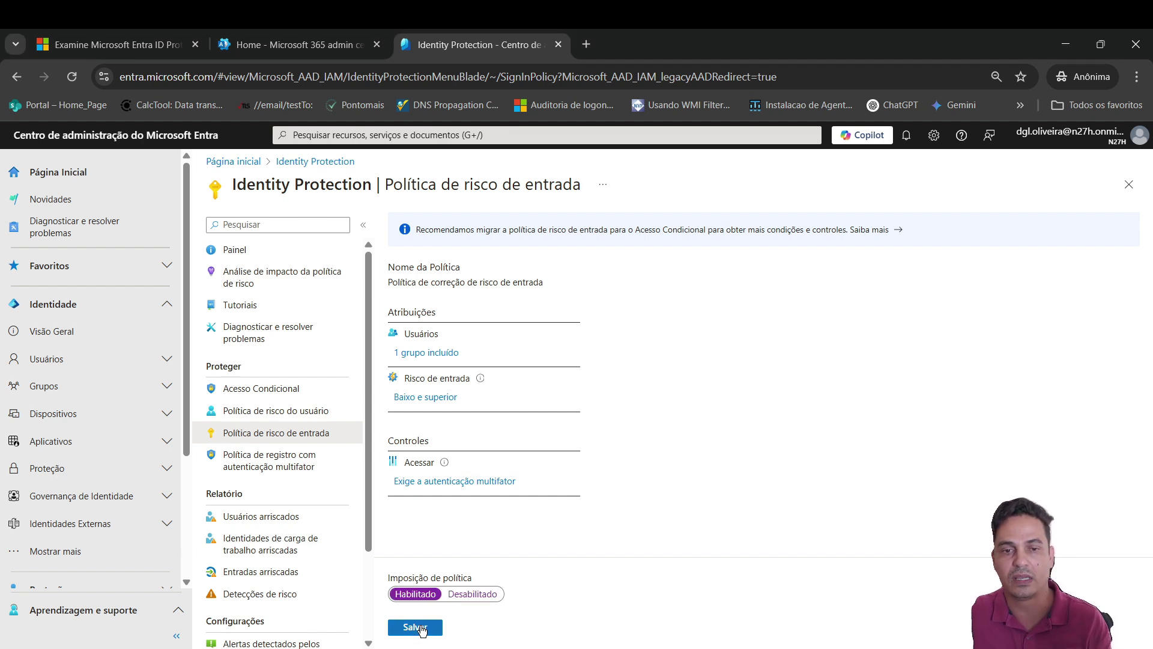
pyautogui.click(420, 627)
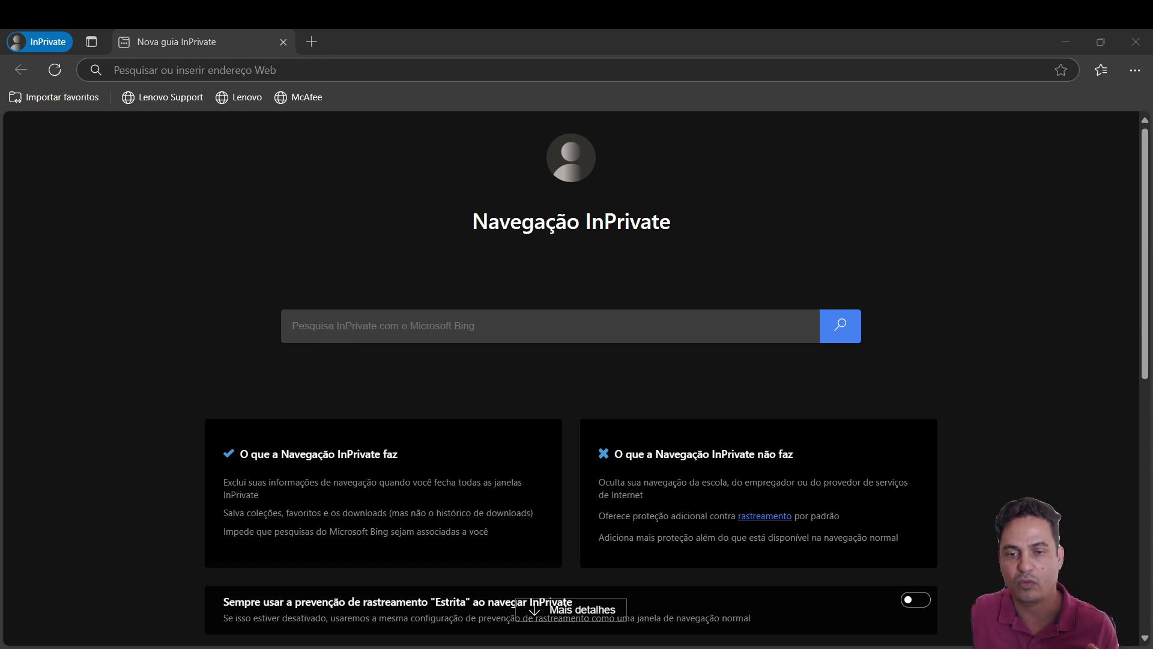
# Step: Switch to an Edge InPrivate window, open office.com and submit the test account's e-mail on the sign-in page
pyautogui.click(272, 63)
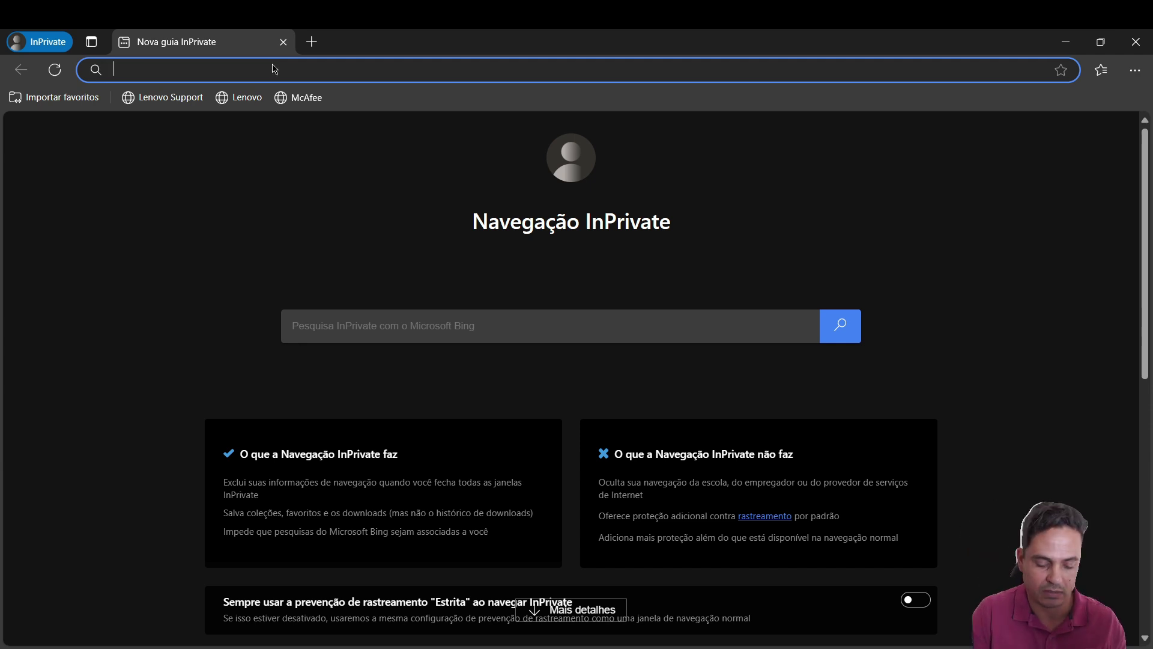
pyautogui.write('office.com')
pyautogui.press('Return')
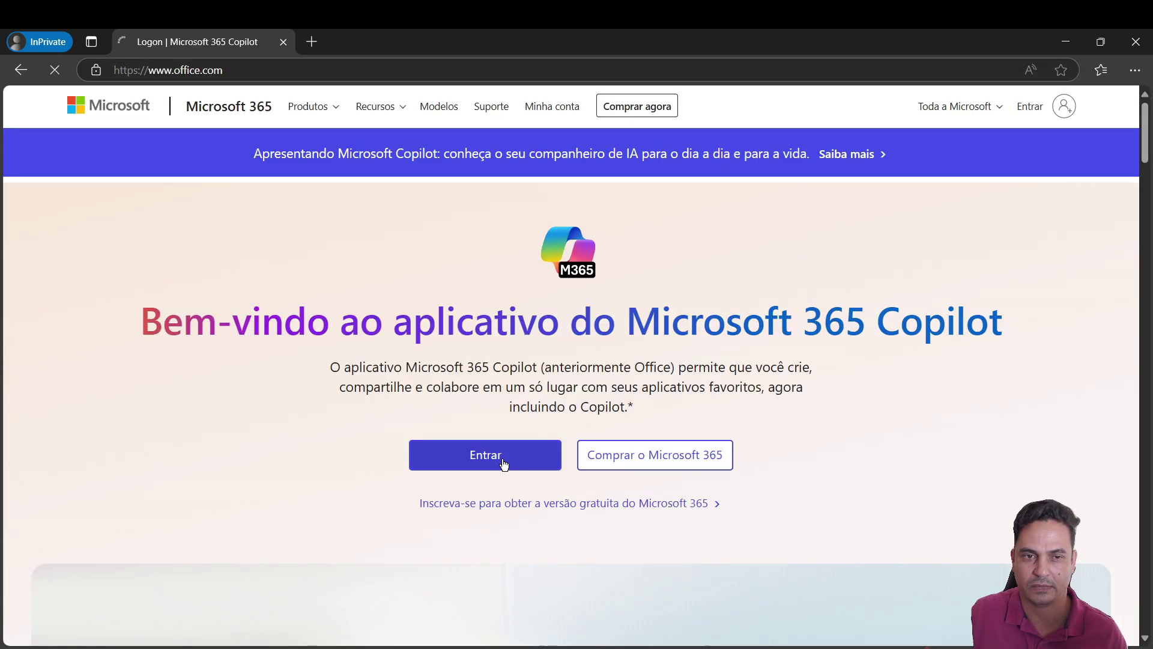
pyautogui.click(502, 462)
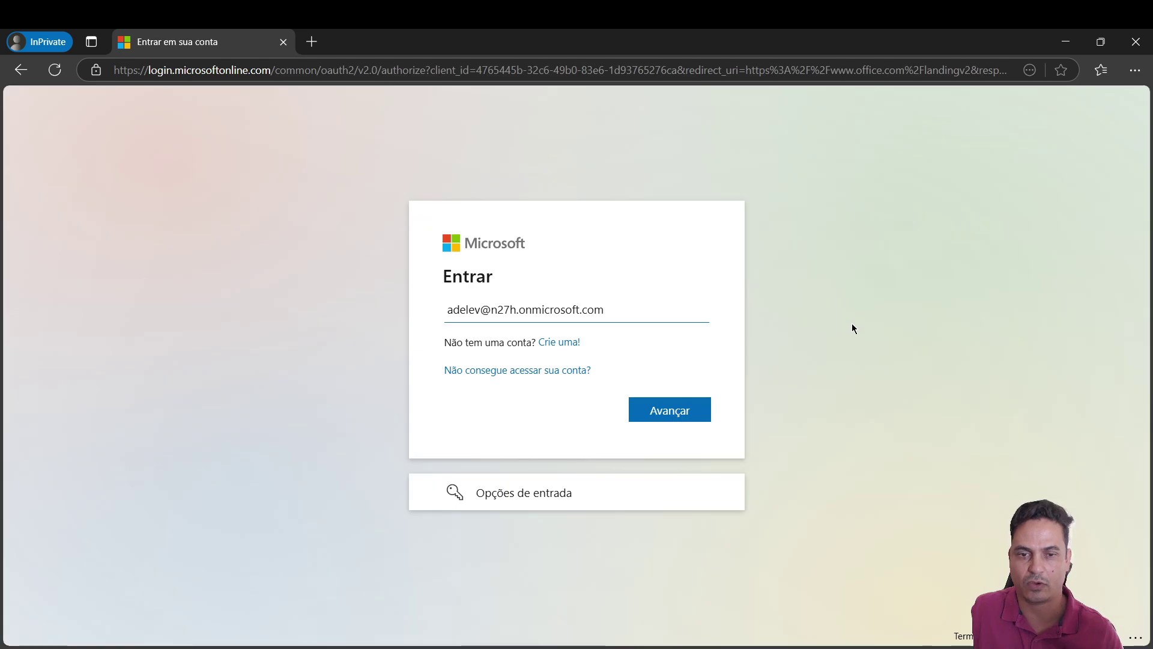
pyautogui.click(695, 408)
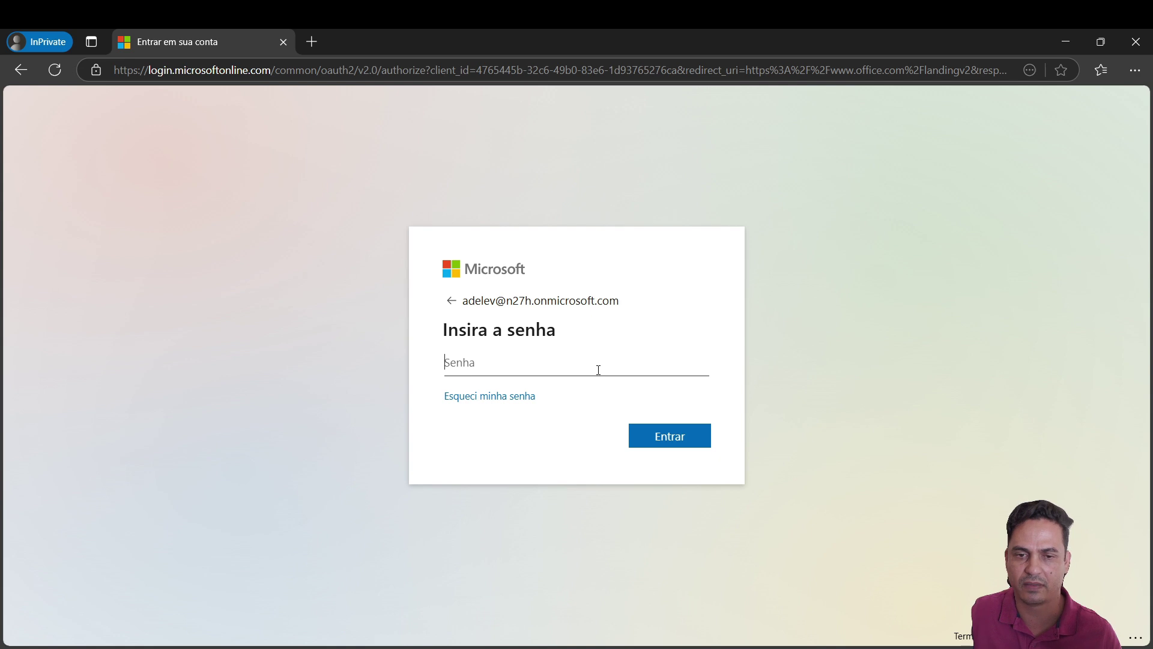
# Step: Sign in with the account password and choose to stay signed in
pyautogui.write('••••••••')
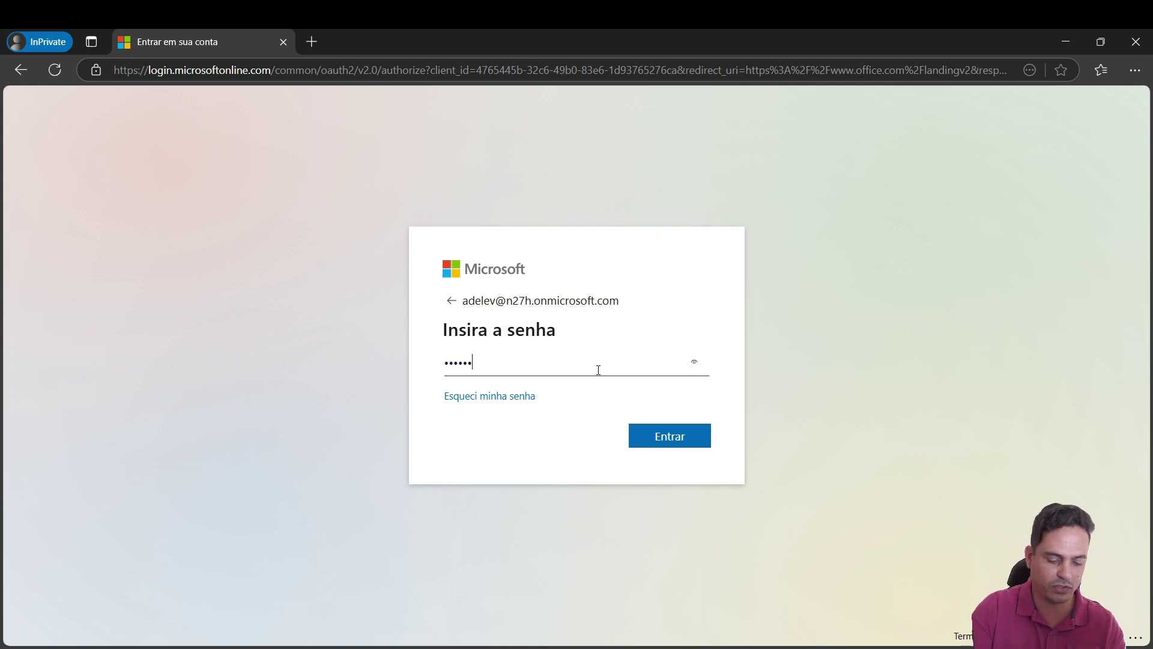
pyautogui.write('••••')
pyautogui.press('Return')
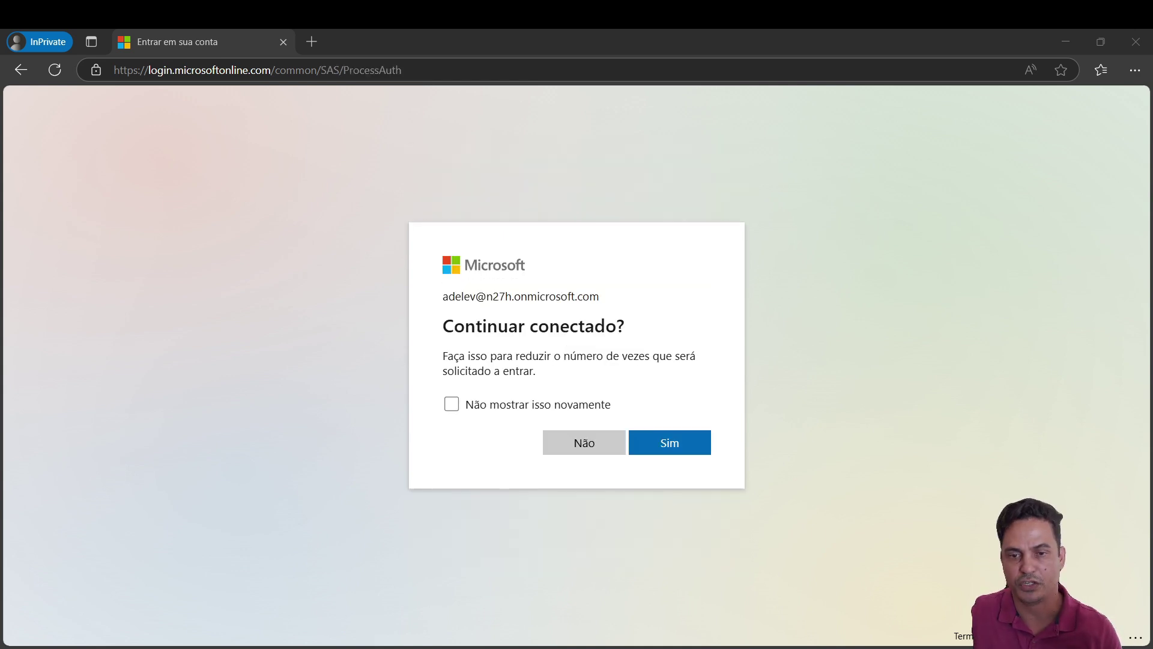
pyautogui.click(670, 444)
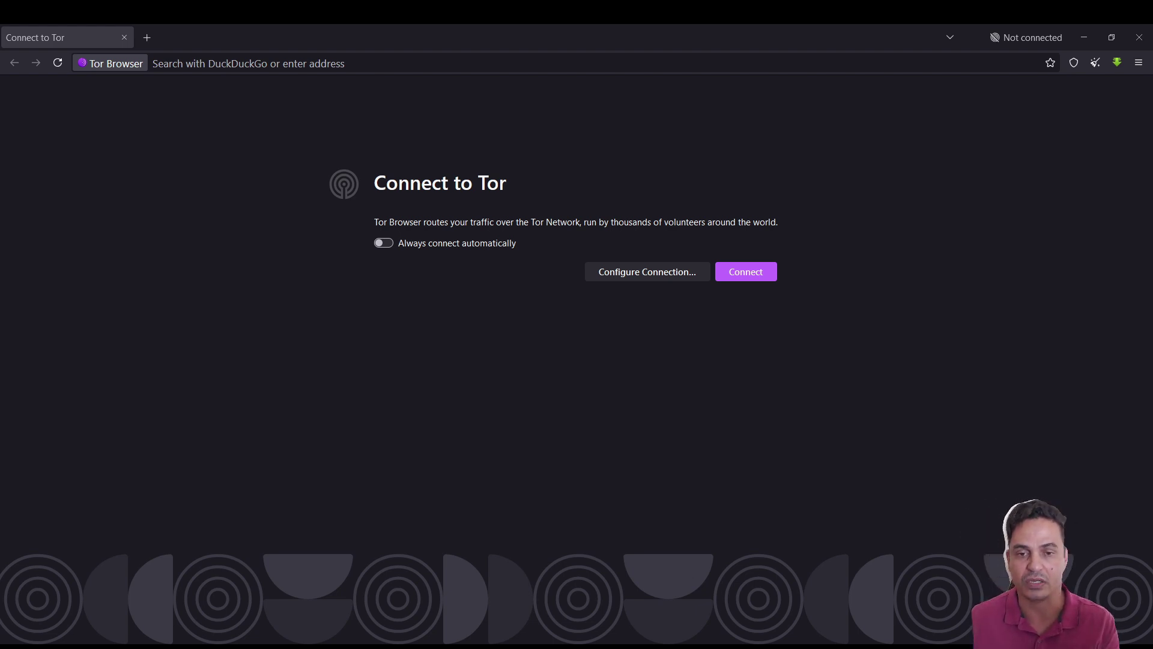
# Step: Switch to Tor Browser, connect it to the Tor network and search for "meu ip"
pyautogui.click(742, 273)
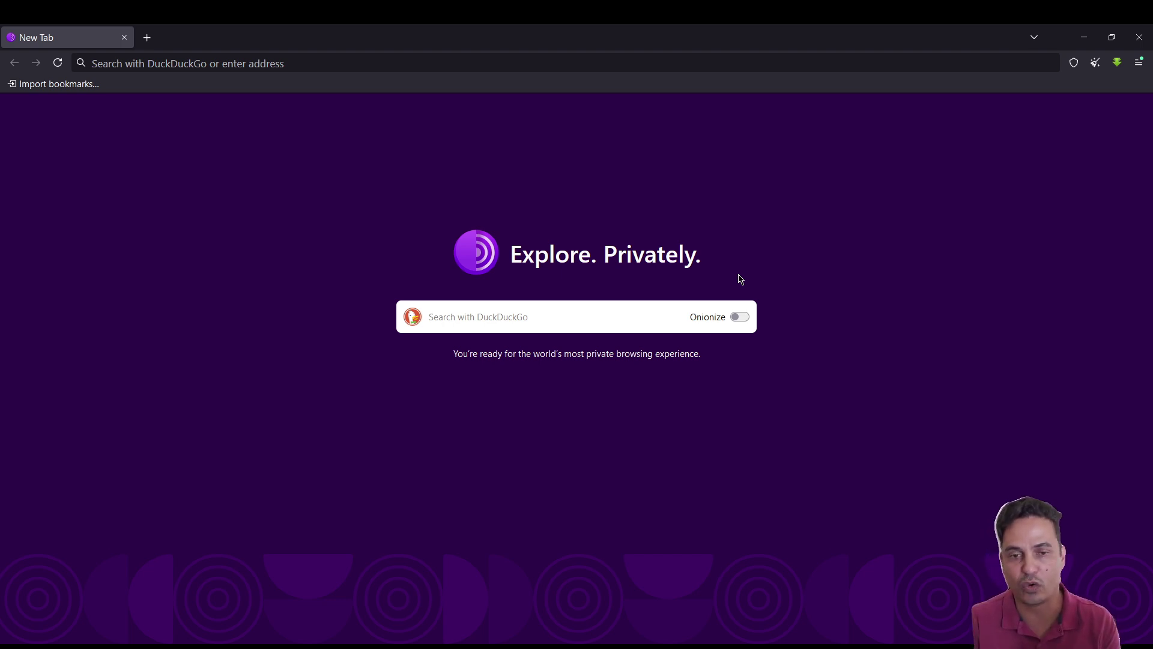
pyautogui.click(502, 317)
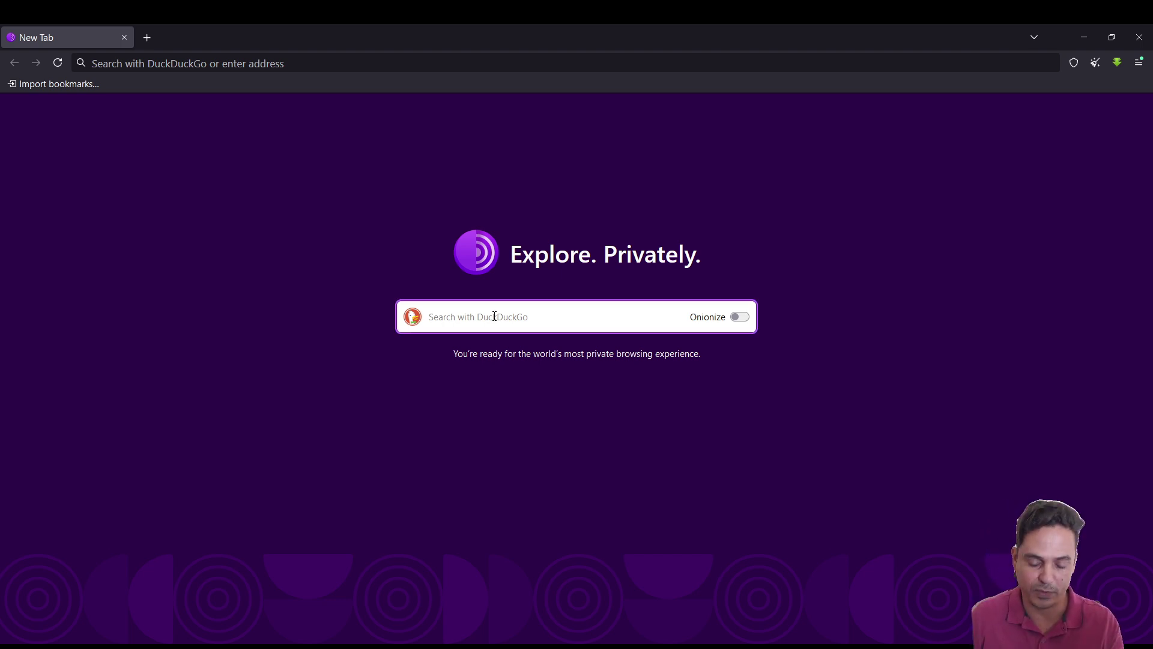
pyautogui.write('meu')
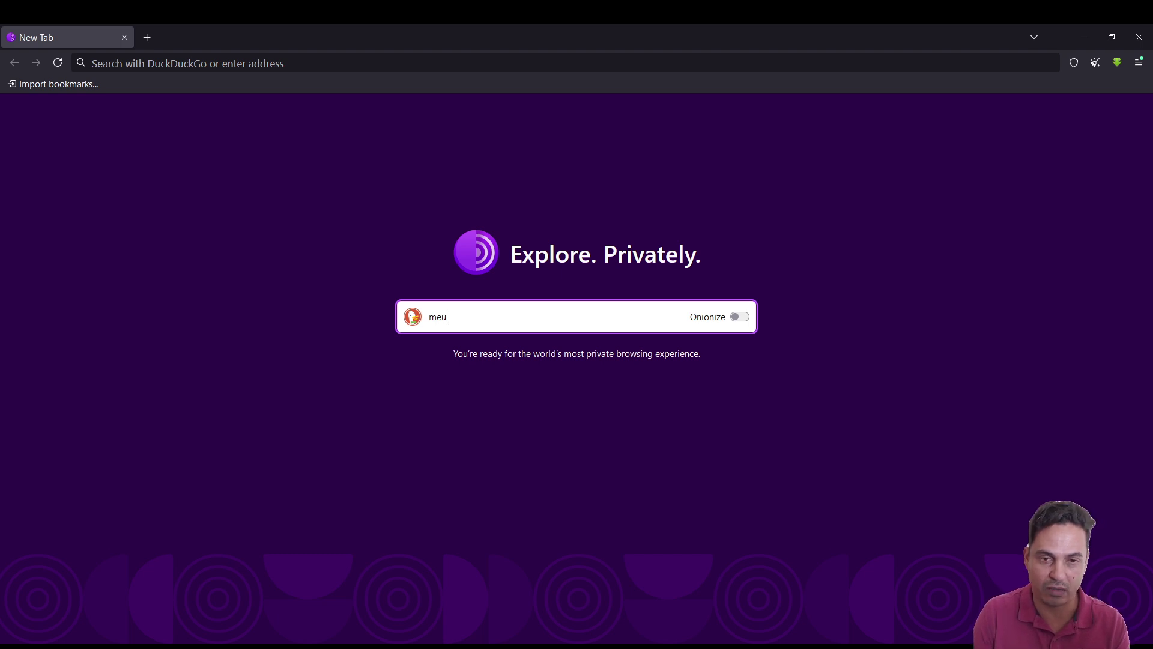
pyautogui.write(' ip')
pyautogui.press('Return')
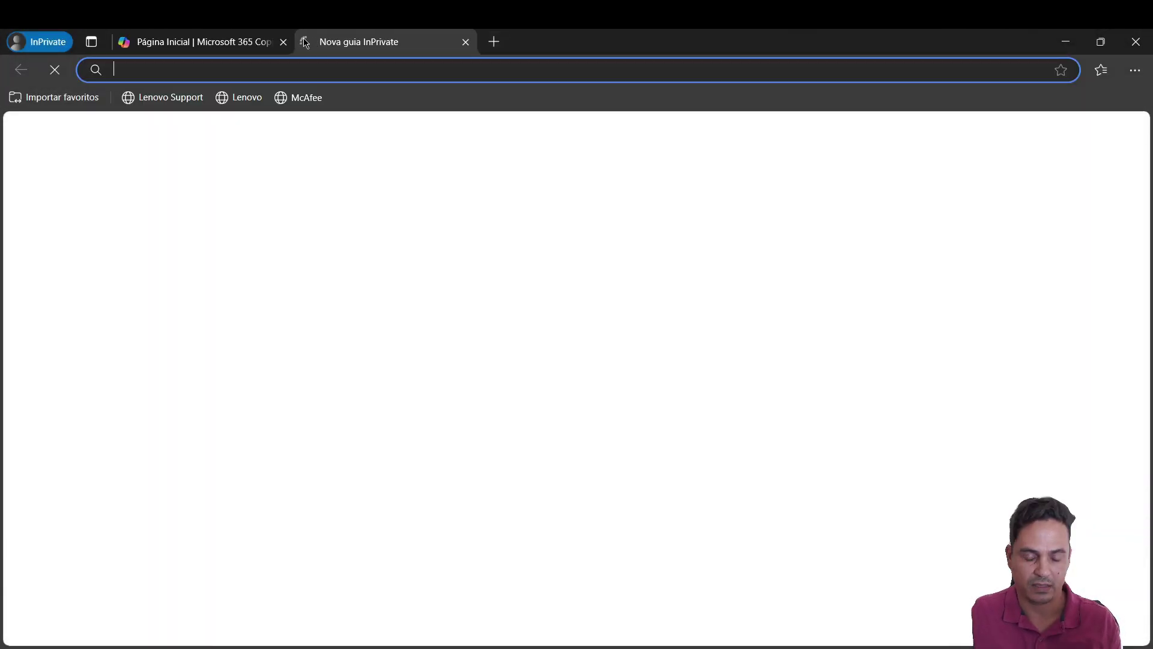
# Step: Switch to the Edge InPrivate window, search for "meu ip" and check the public IP address on meuip.com.br
pyautogui.write('meu ip')
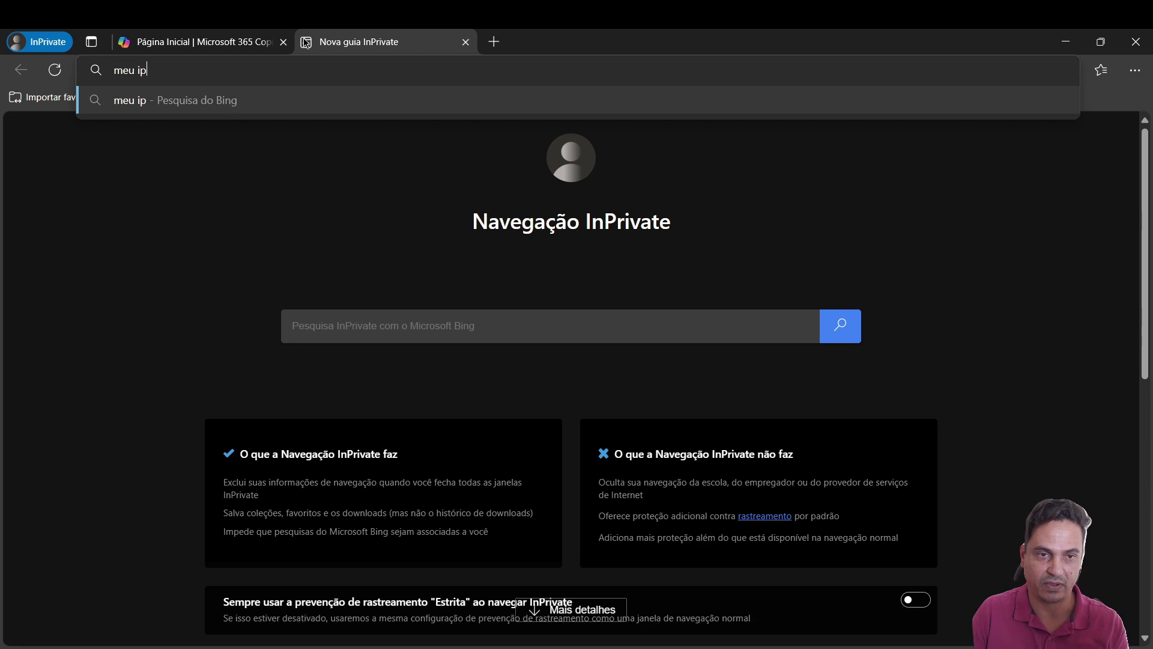
pyautogui.press('Return')
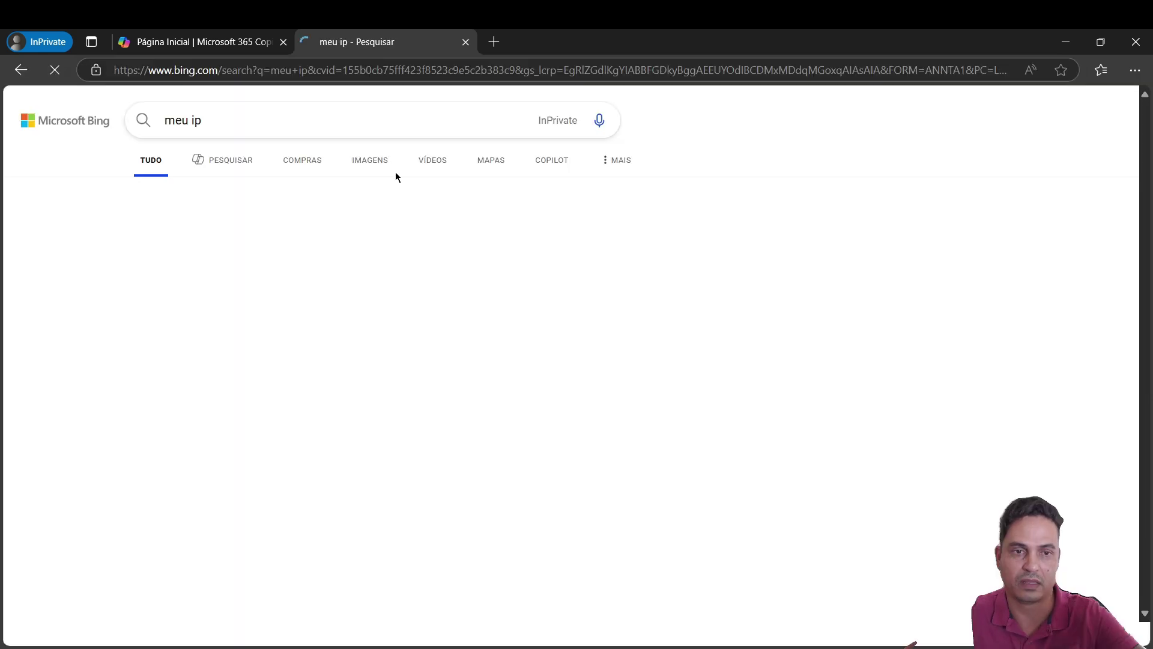
pyautogui.click(731, 309)
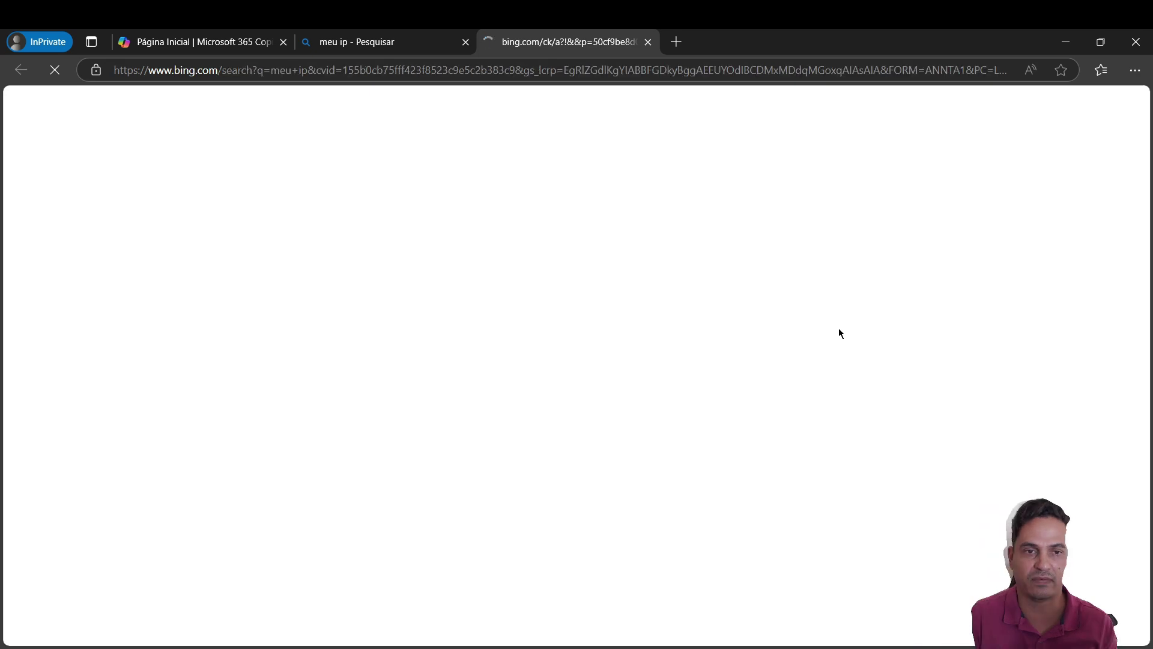
pyautogui.scroll(-2, 536, 472)
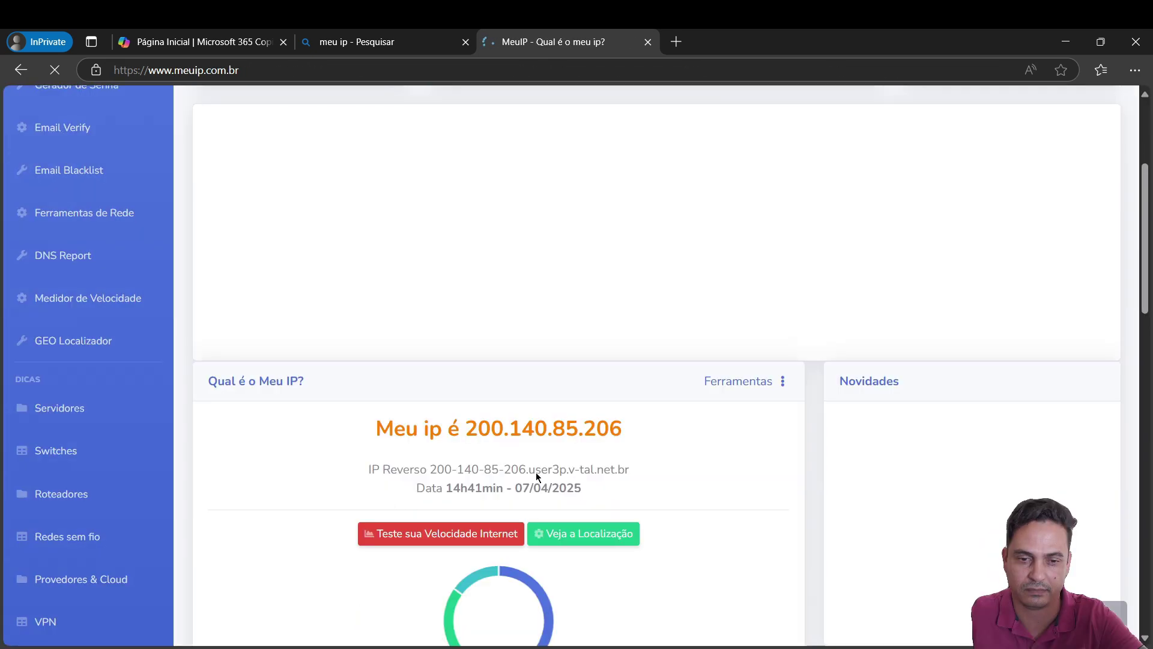
pyautogui.moveTo(378, 427); pyautogui.dragTo(618, 431)
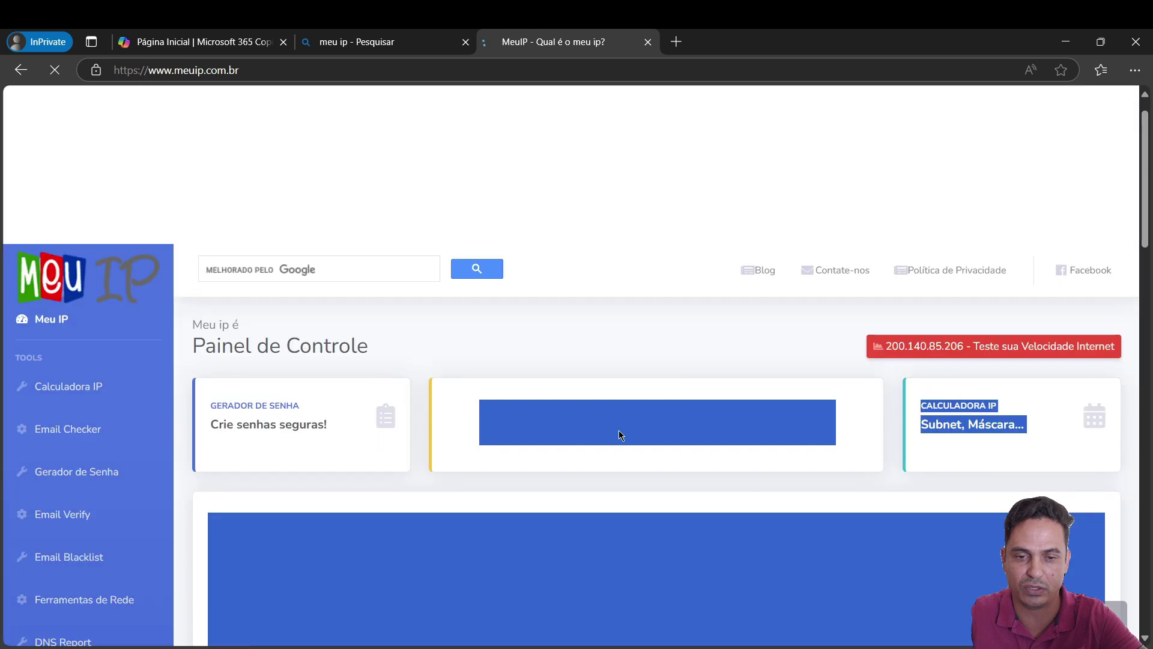
pyautogui.scroll(-5, 658, 467)
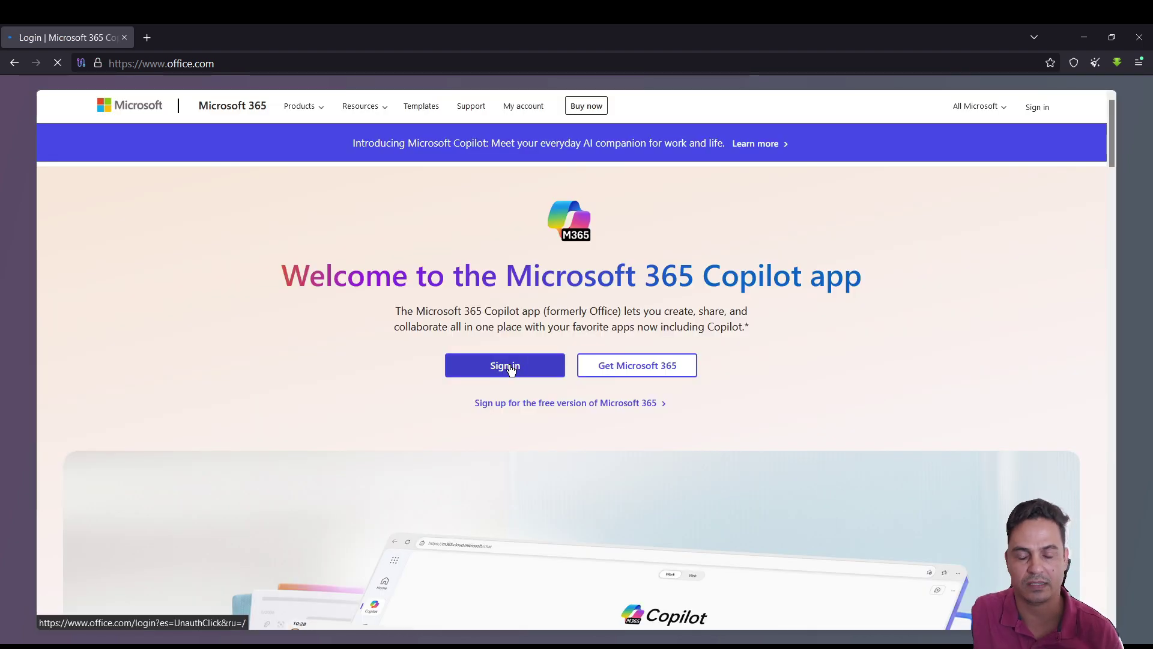
# Step: Switch to Tor Browser and sign in to office.com with the test account's e-mail and password
pyautogui.click(511, 369)
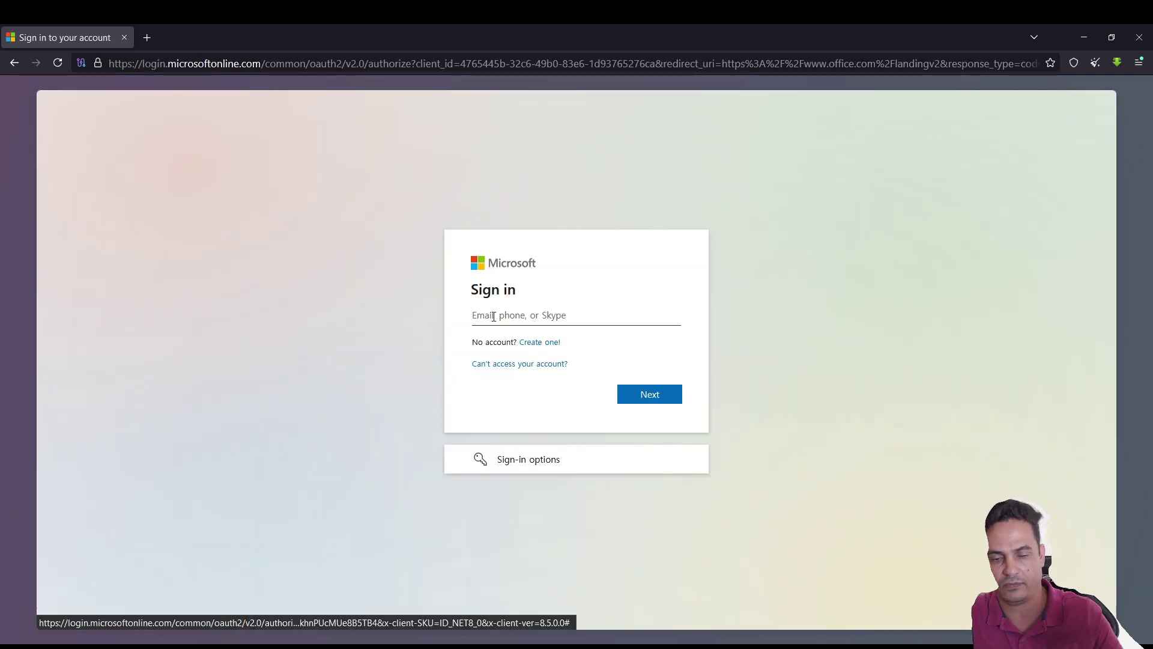
pyautogui.click(493, 316)
pyautogui.hotkey('ctrl', 'v')
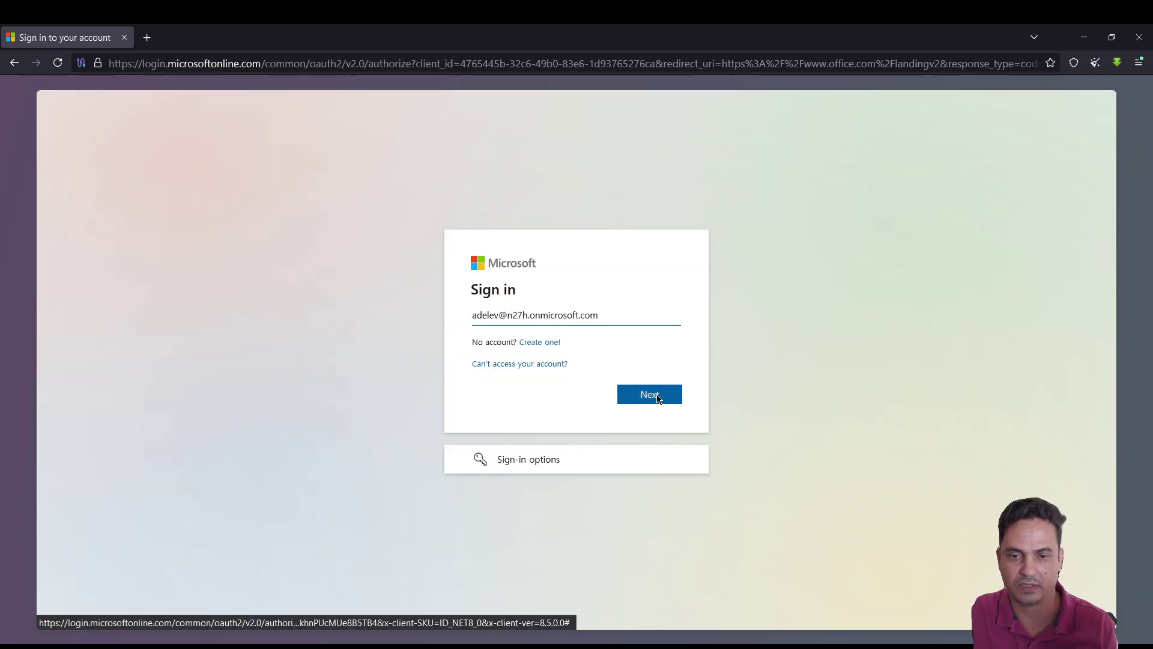
pyautogui.click(657, 398)
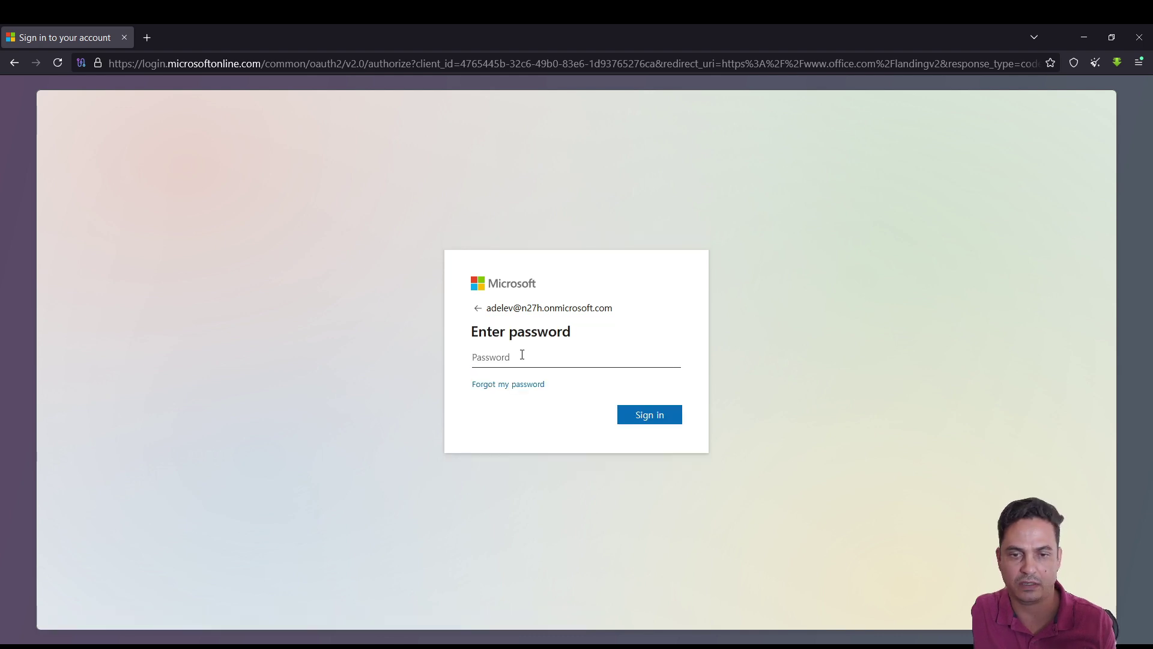
pyautogui.write('*************')
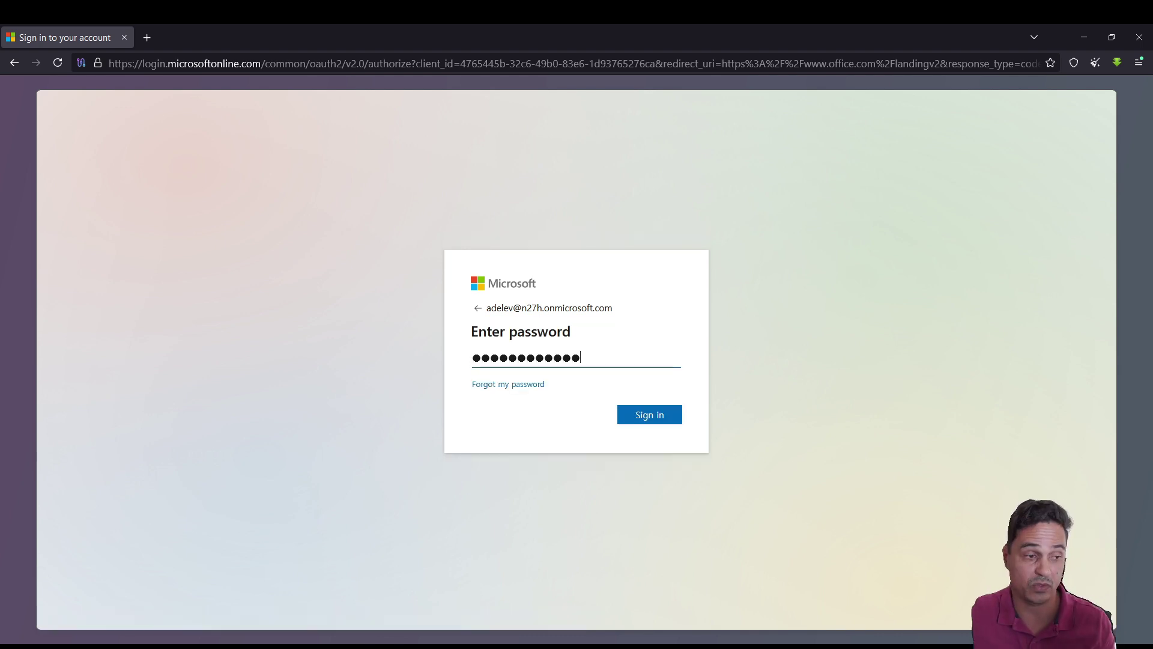
pyautogui.click(656, 413)
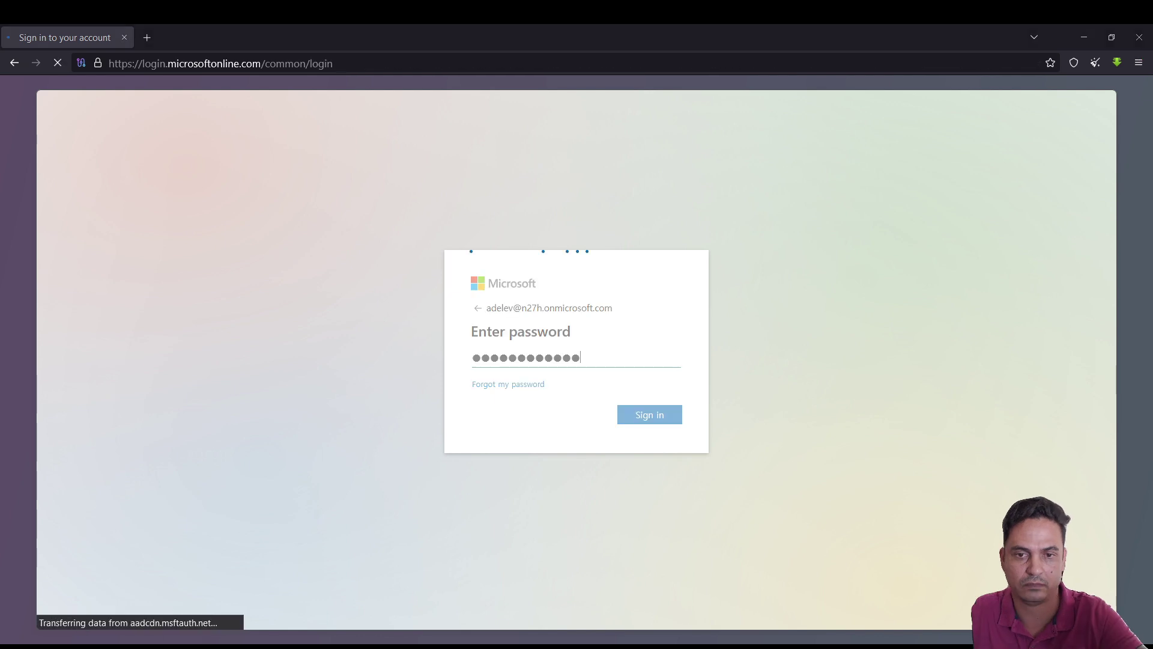
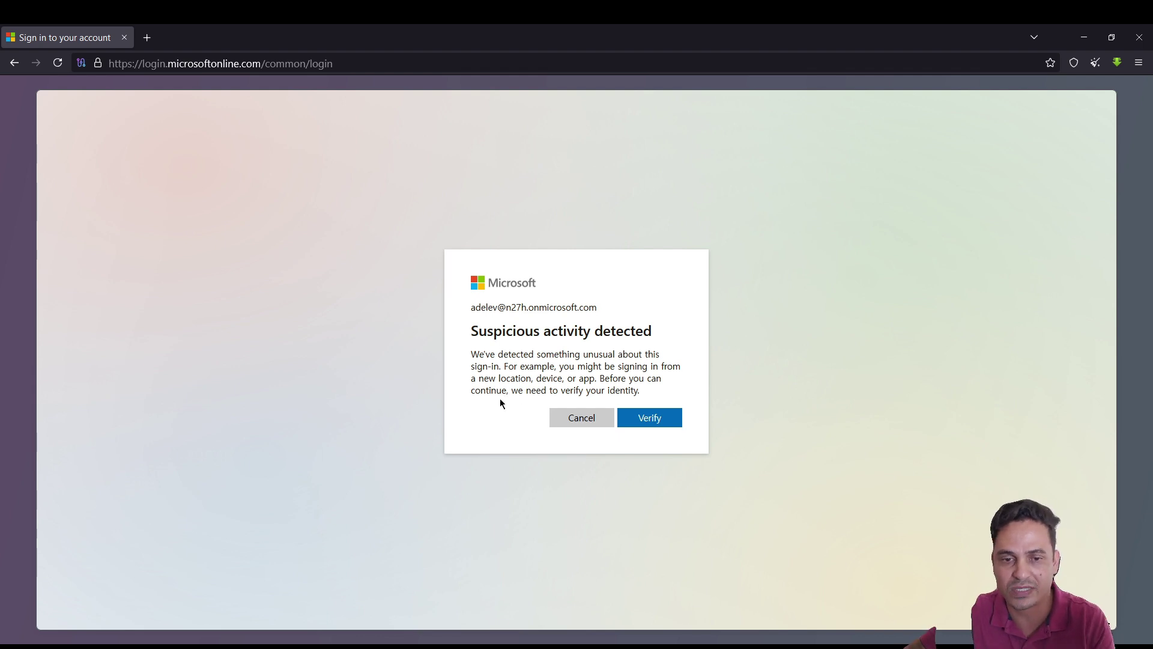
# Step: Verify the account's identity with a Microsoft Authenticator approval request and choose to stay signed in
pyautogui.moveTo(475, 366); pyautogui.dragTo(504, 367)
pyautogui.click(654, 425)
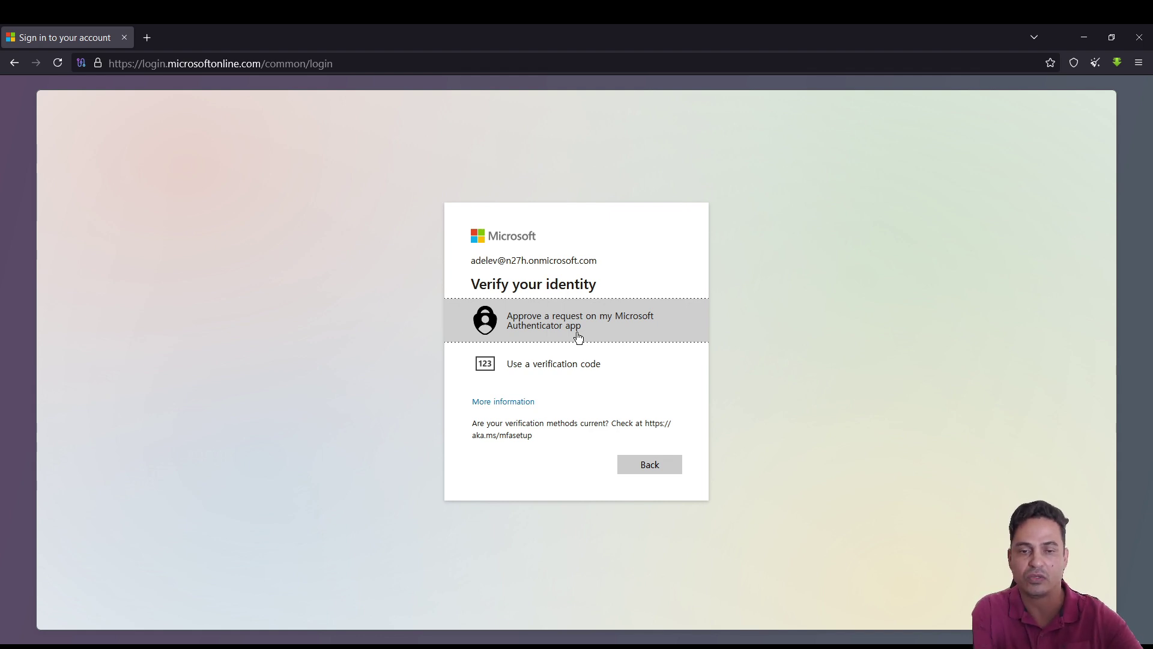
pyautogui.click(578, 335)
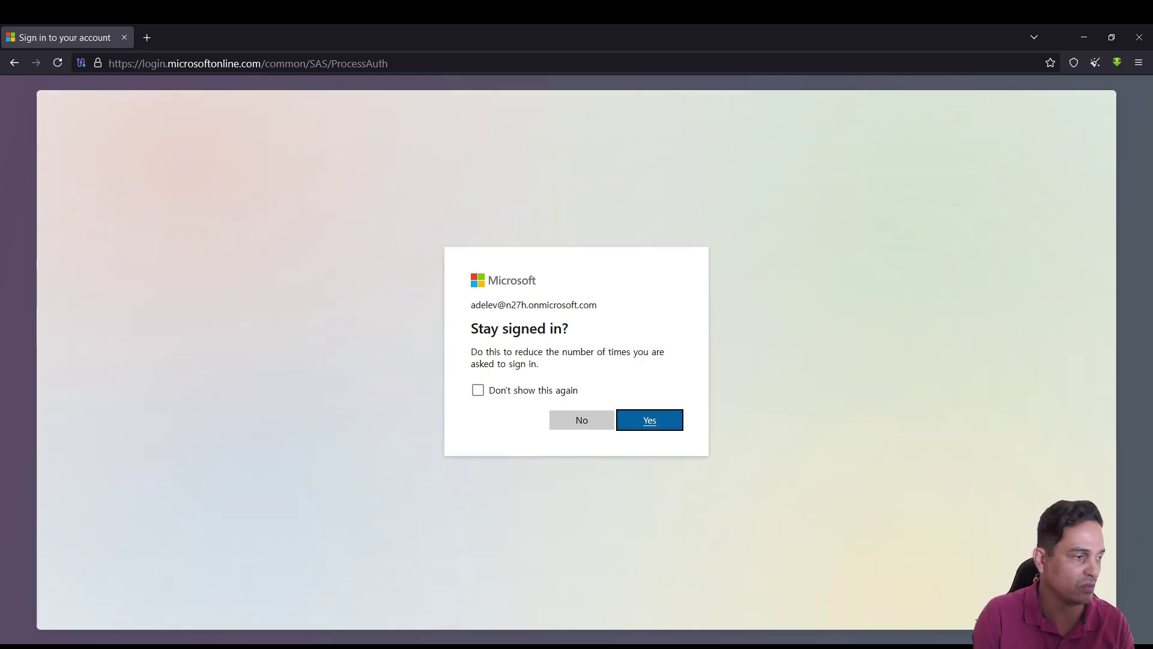
pyautogui.click(660, 421)
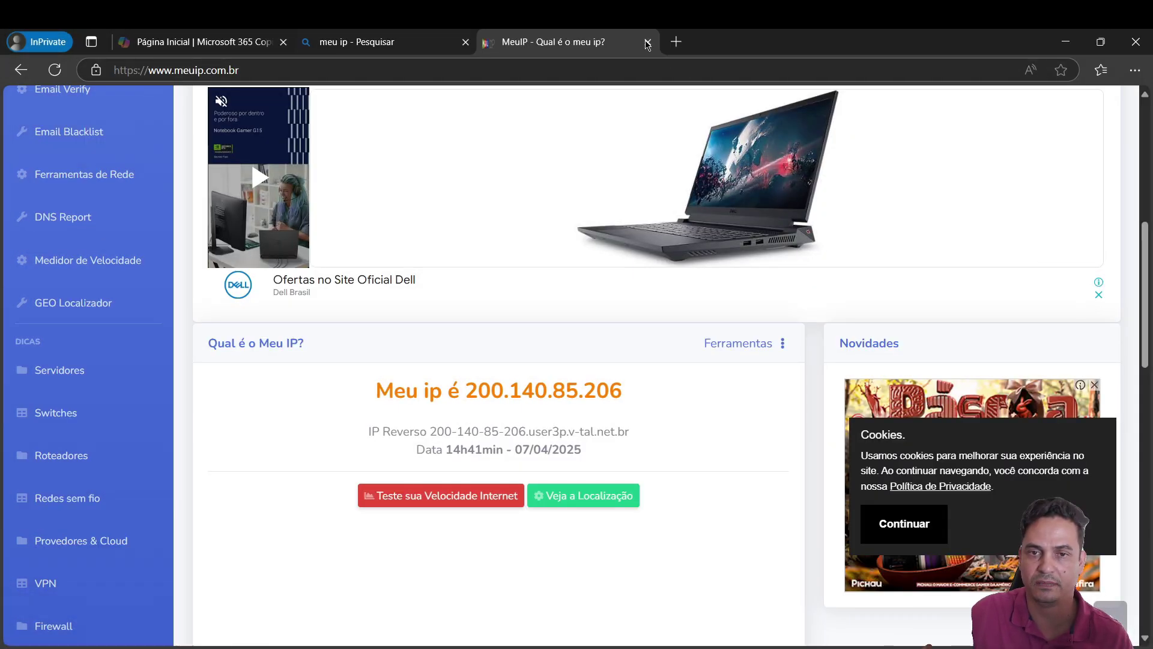
# Step: Switch to Edge, close the two IP lookup tabs and open the office.com sign-in page in an InPrivate window
pyautogui.click(648, 41)
pyautogui.click(465, 41)
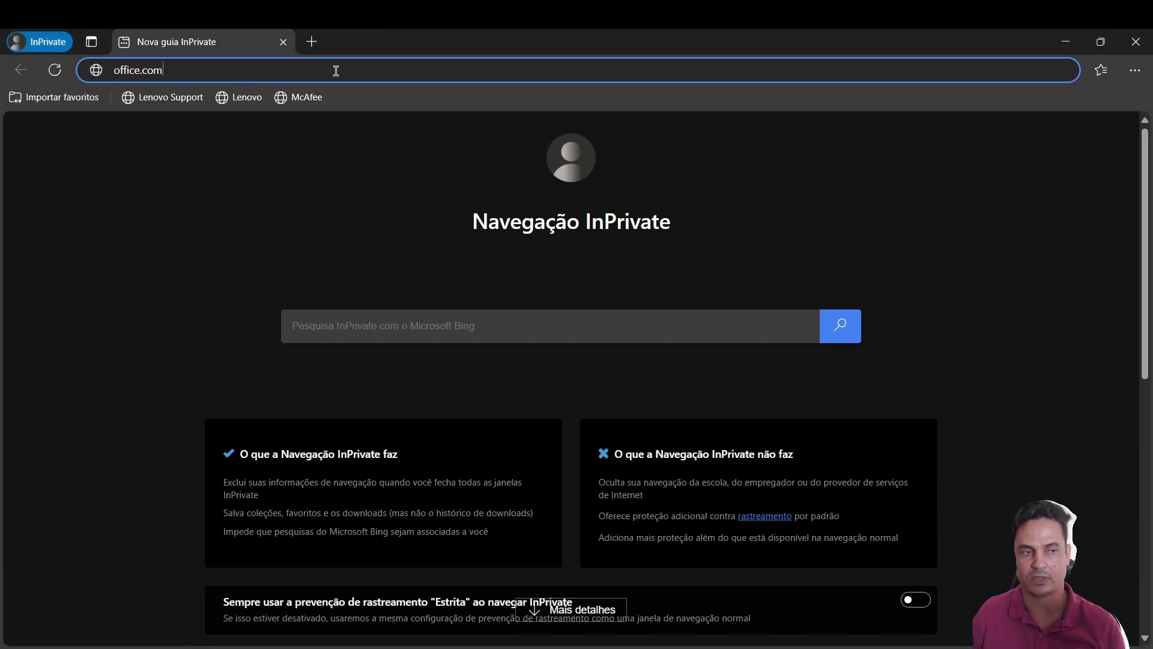
pyautogui.press('Return')
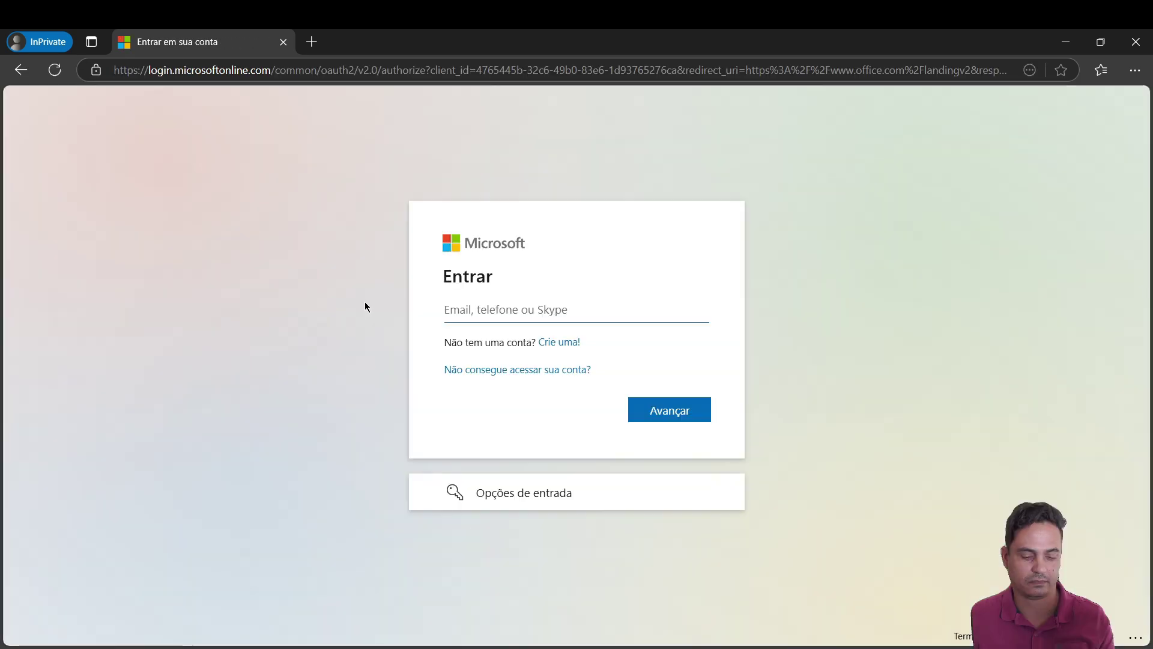
# Step: Sign in with the test account's e-mail and password, then verify the at-risk account's identity with a Microsoft Authenticator approval request
pyautogui.hotkey('ctrl', 'v')
pyautogui.click(655, 409)
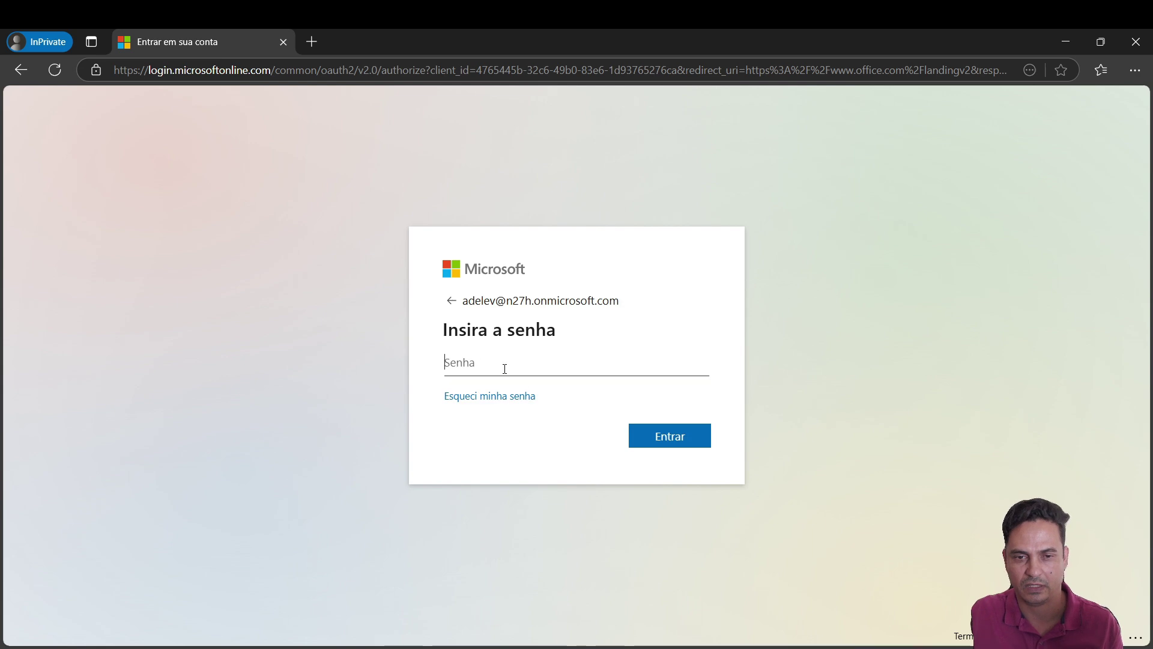
pyautogui.write('••••••••••••••••••••••••••••')
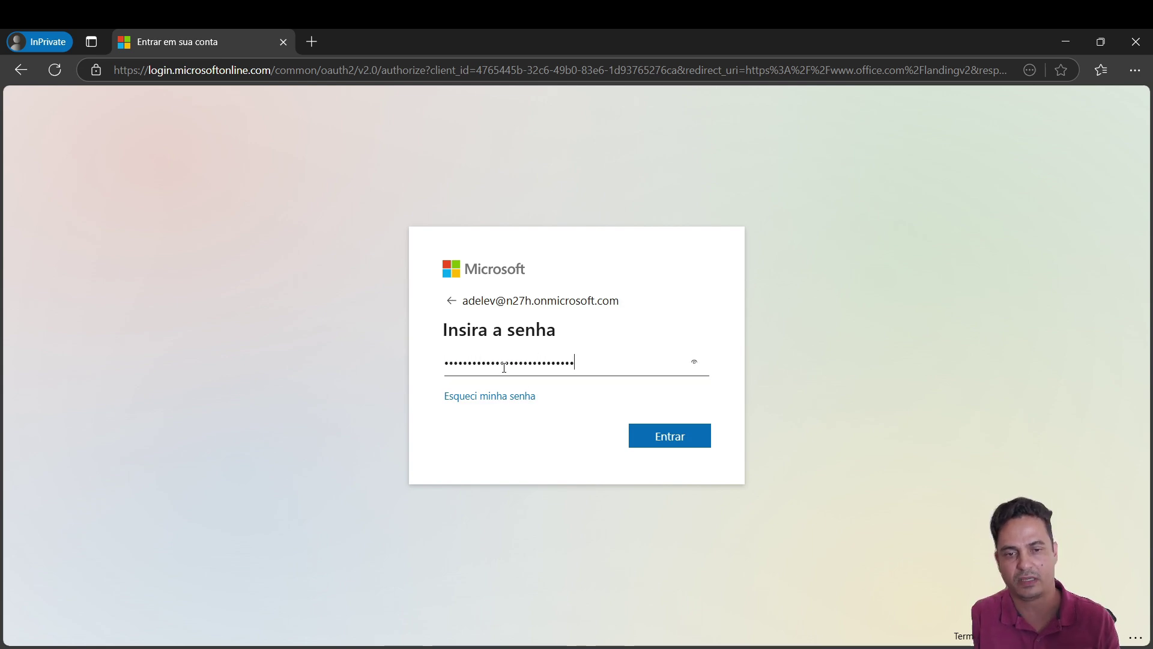
pyautogui.write('•••')
pyautogui.click(668, 435)
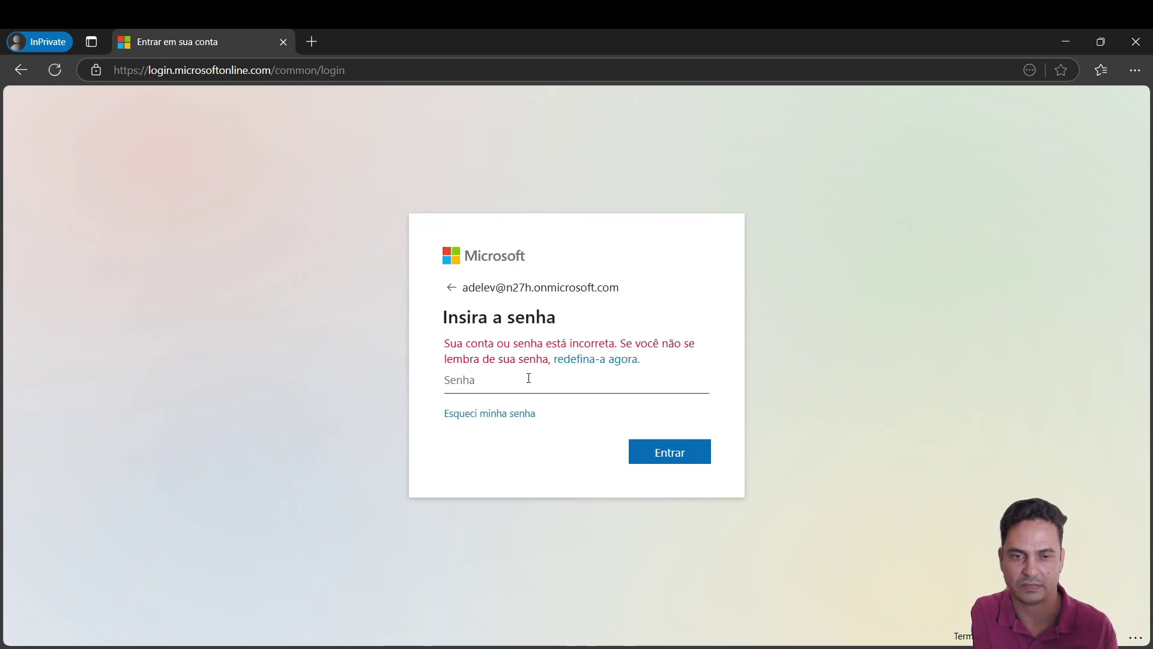
pyautogui.write('•••••••••••••••••')
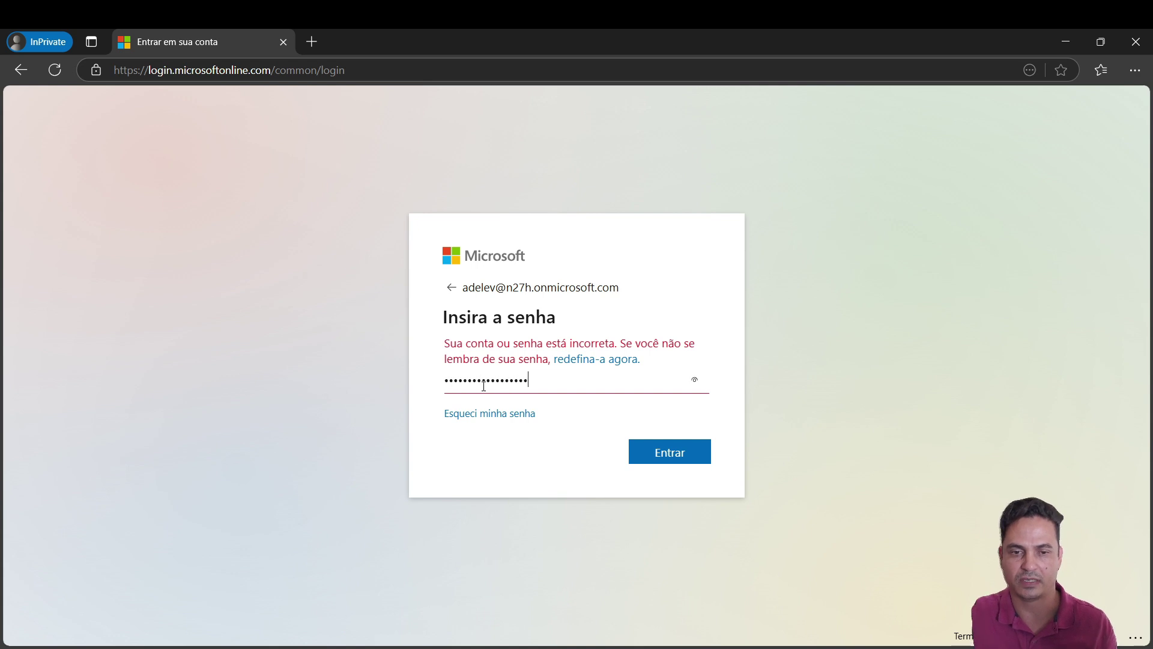
pyautogui.press('Return')
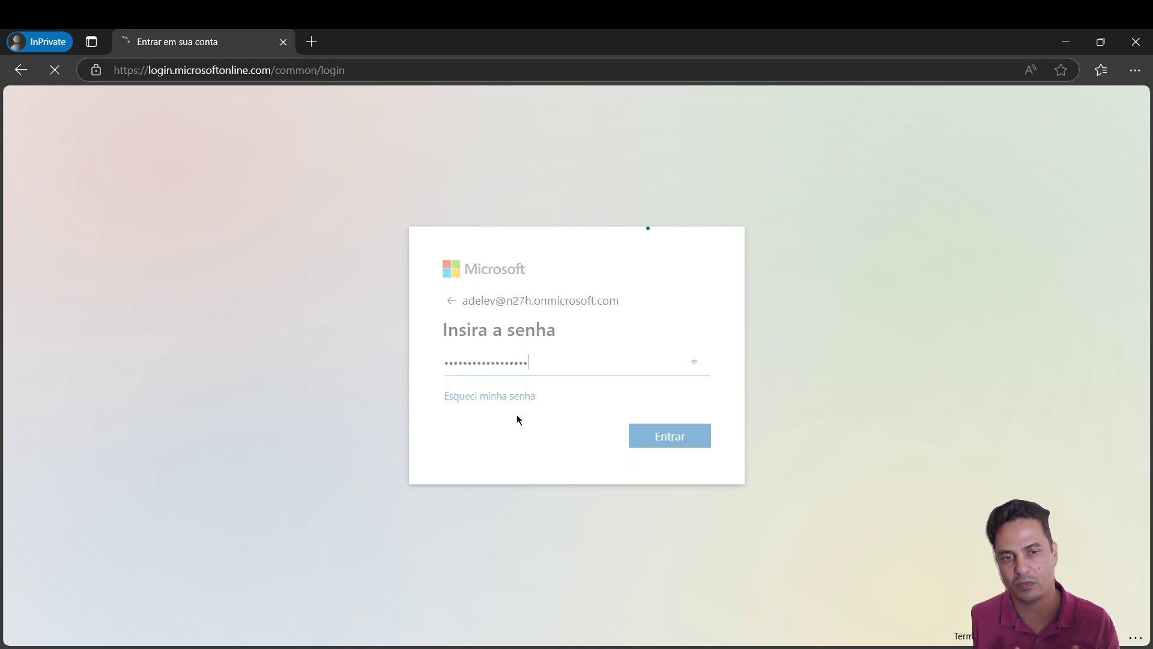
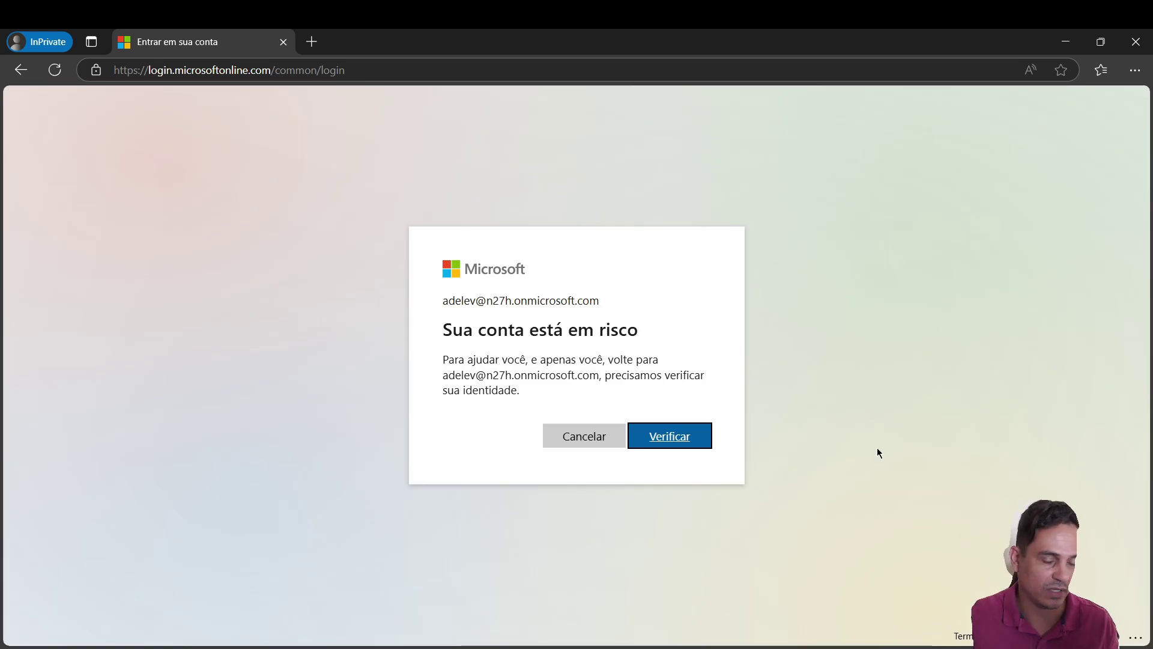
pyautogui.click(679, 437)
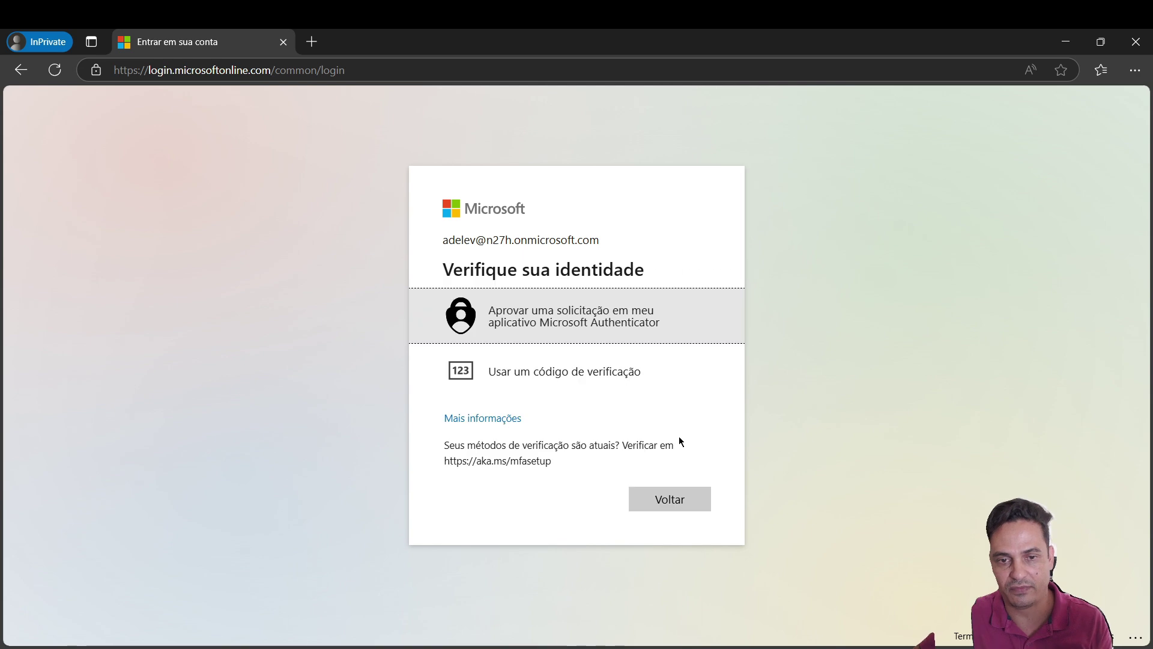
pyautogui.click(607, 330)
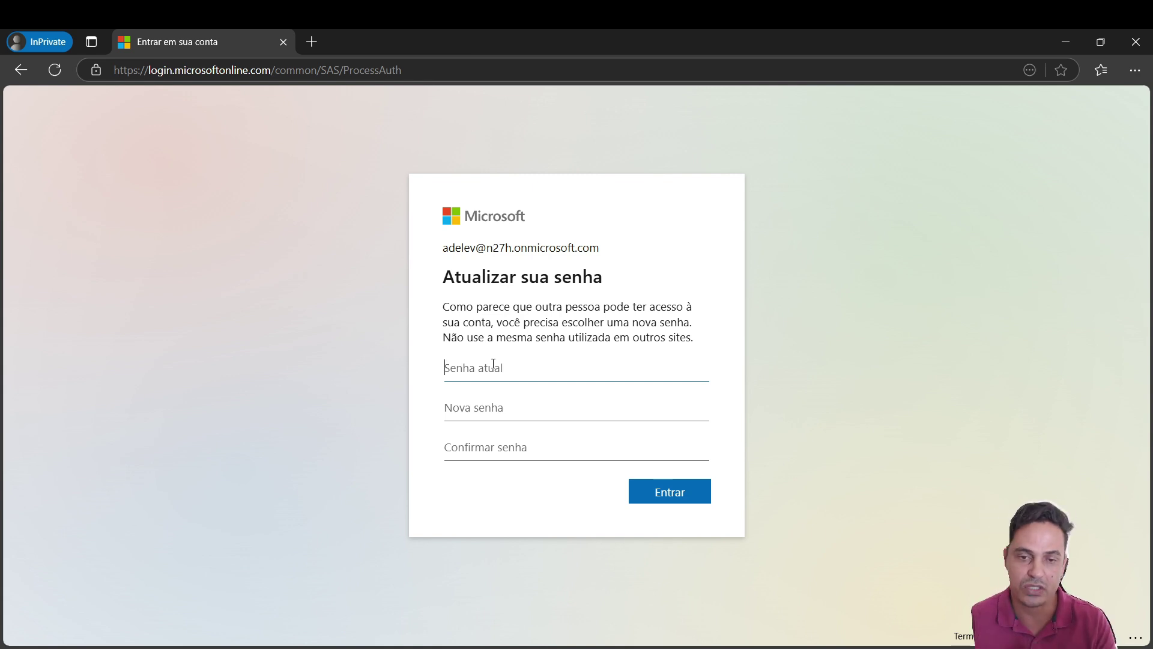
# Step: Update the account password by filling in the current, new and confirmation password fields, and choose to stay signed in
pyautogui.hotkey('ctrl', 'v')
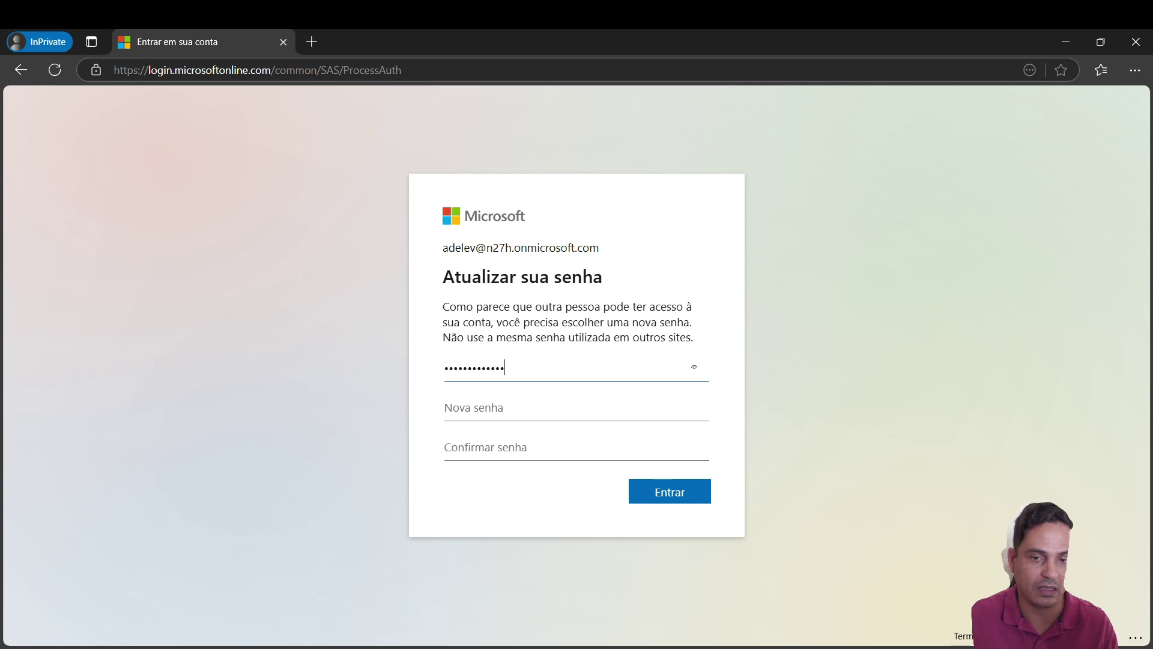
pyautogui.click(487, 409)
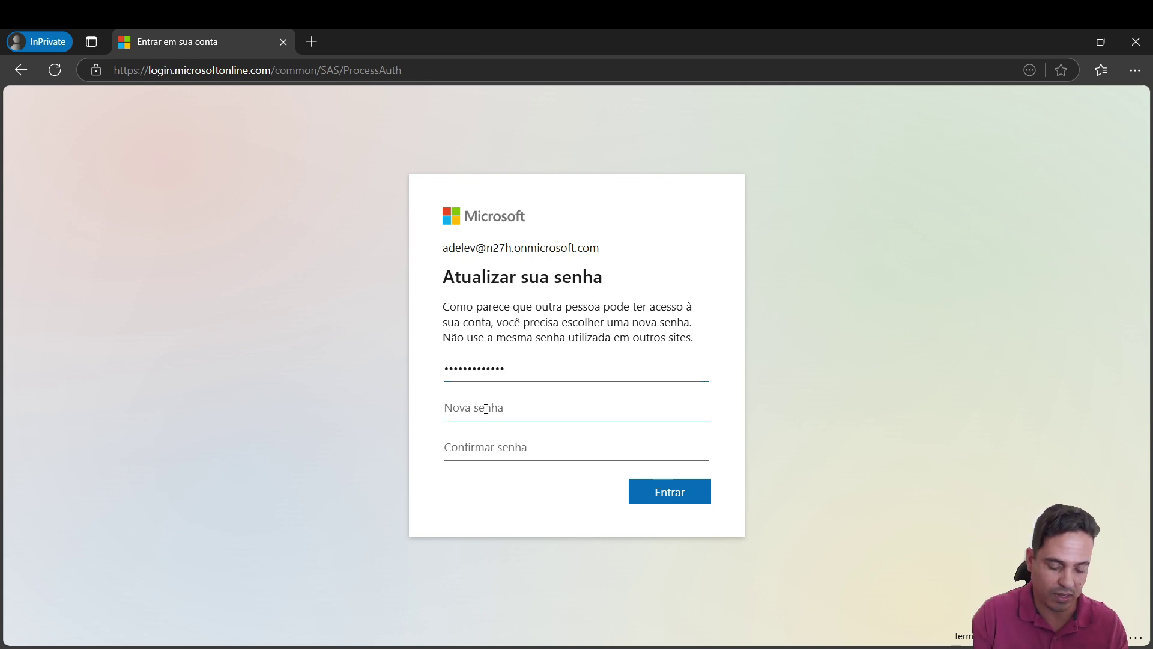
pyautogui.hotkey('ctrl', 'v')
pyautogui.press('Tab')
pyautogui.hotkey('ctrl', 'v')
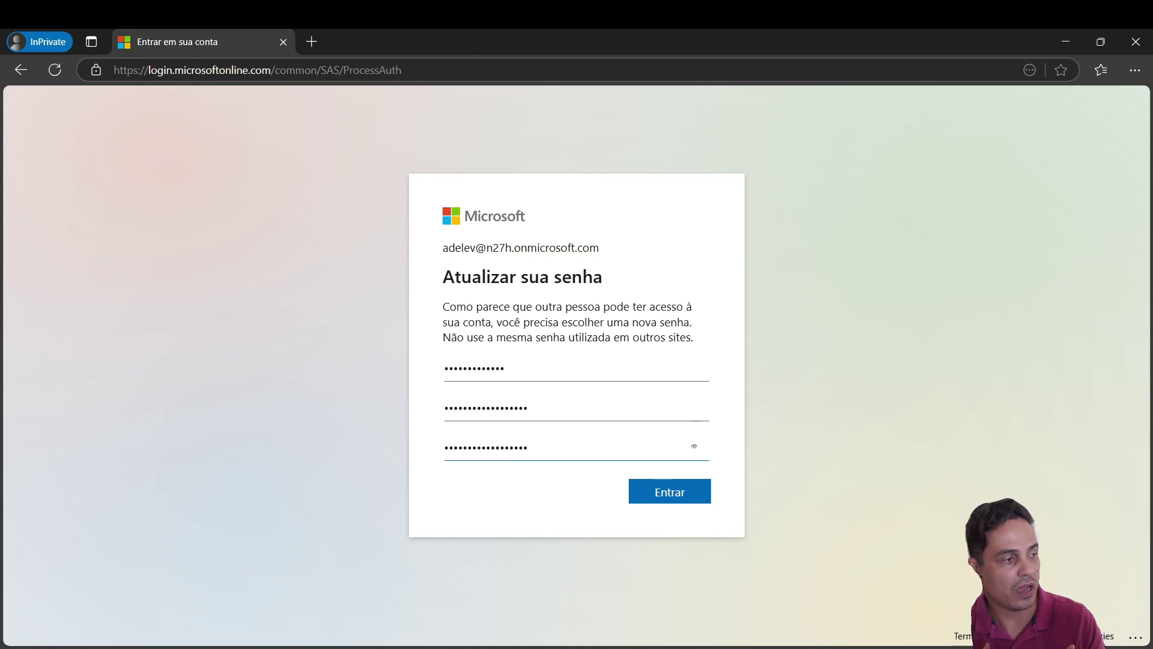
pyautogui.click(674, 495)
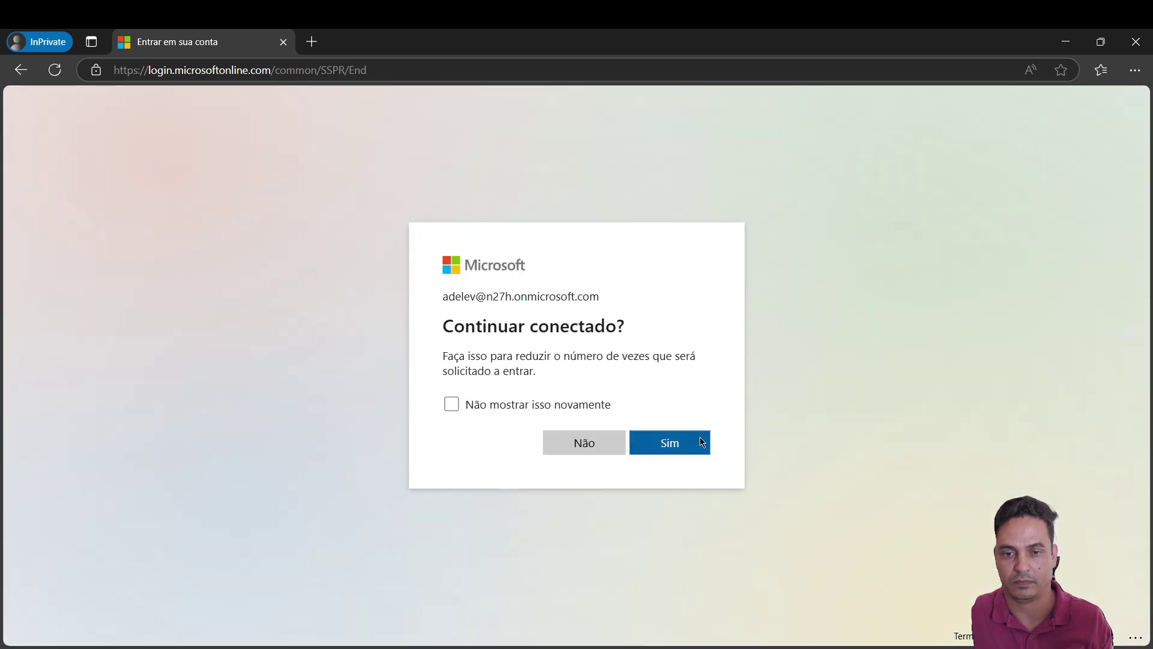
pyautogui.click(700, 442)
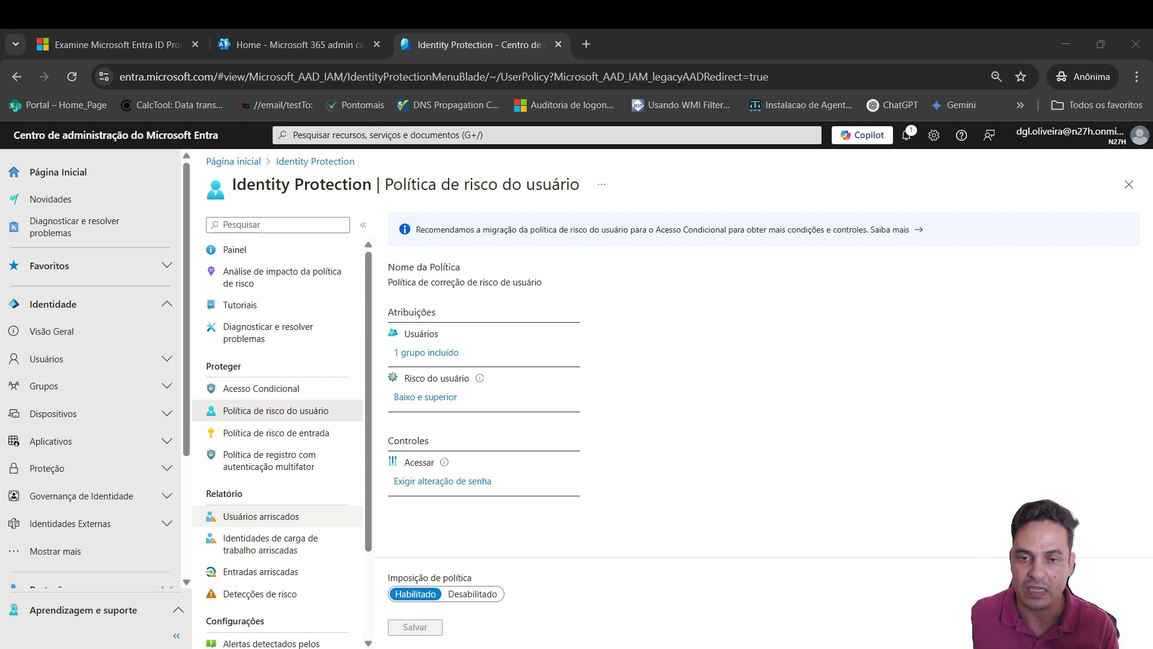
# Step: Open the risk detections report in Identity Protection in the Entra admin center and review all columns of the user detections
pyautogui.scroll(-2, 277, 445)
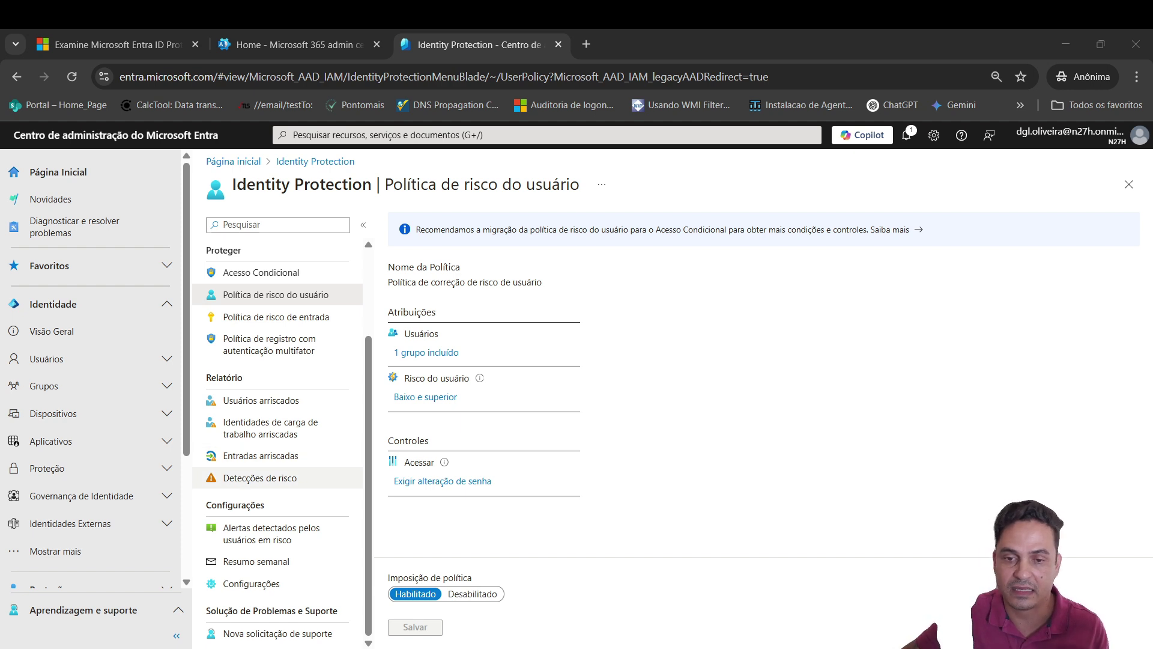
pyautogui.click(288, 479)
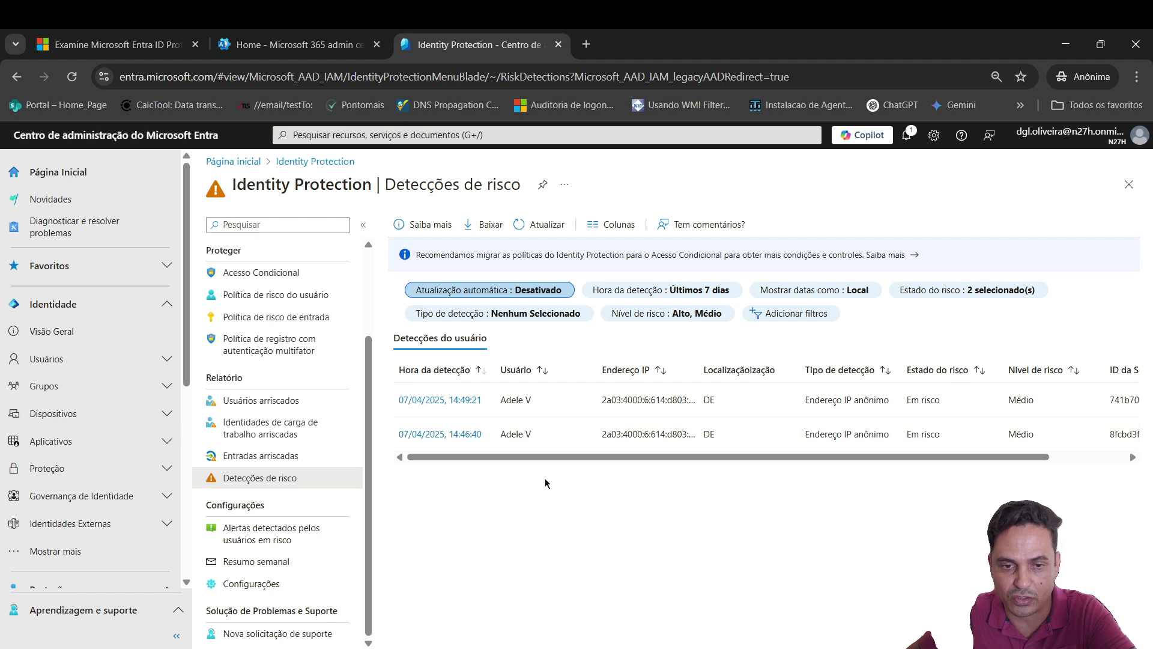
pyautogui.moveTo(482, 458); pyautogui.dragTo(558, 458)
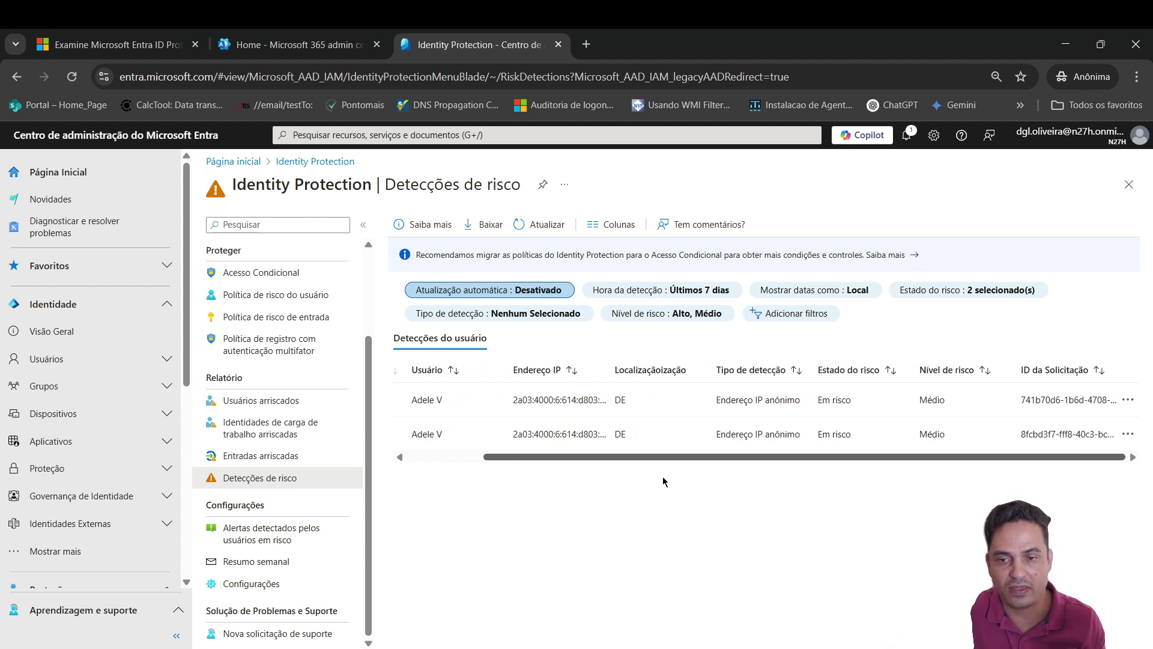
pyautogui.hscroll(-3, 773, 476)
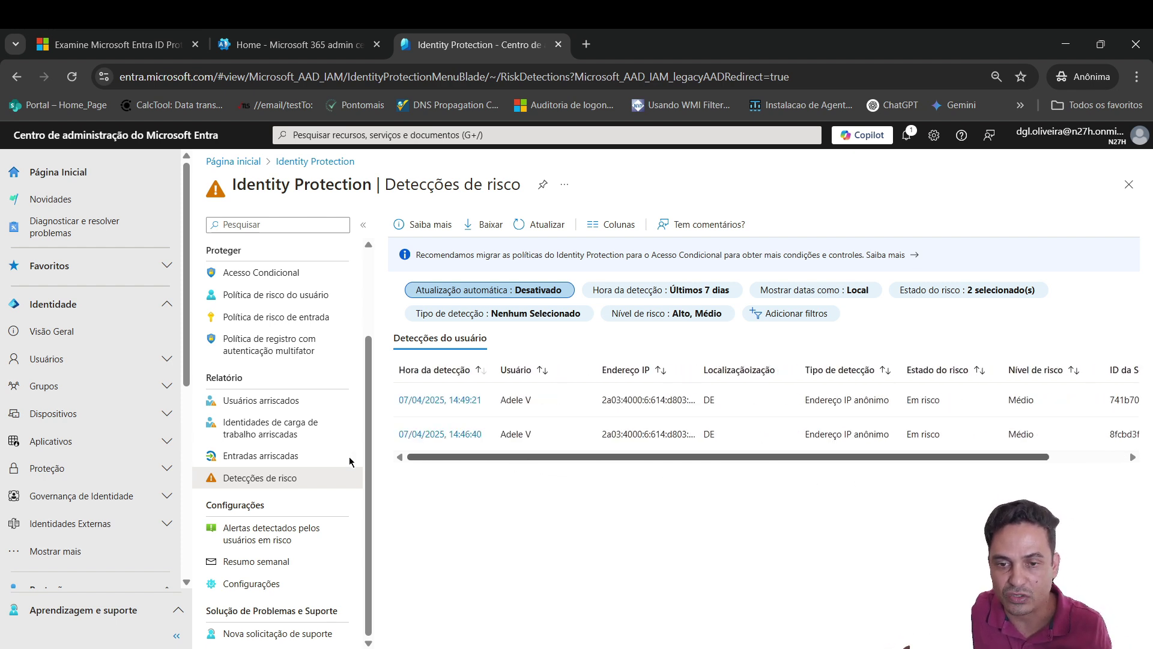
# Step: Open the details of the 14:46:40 risk detection and examine its detection type and the explanation of that type
pyautogui.click(464, 438)
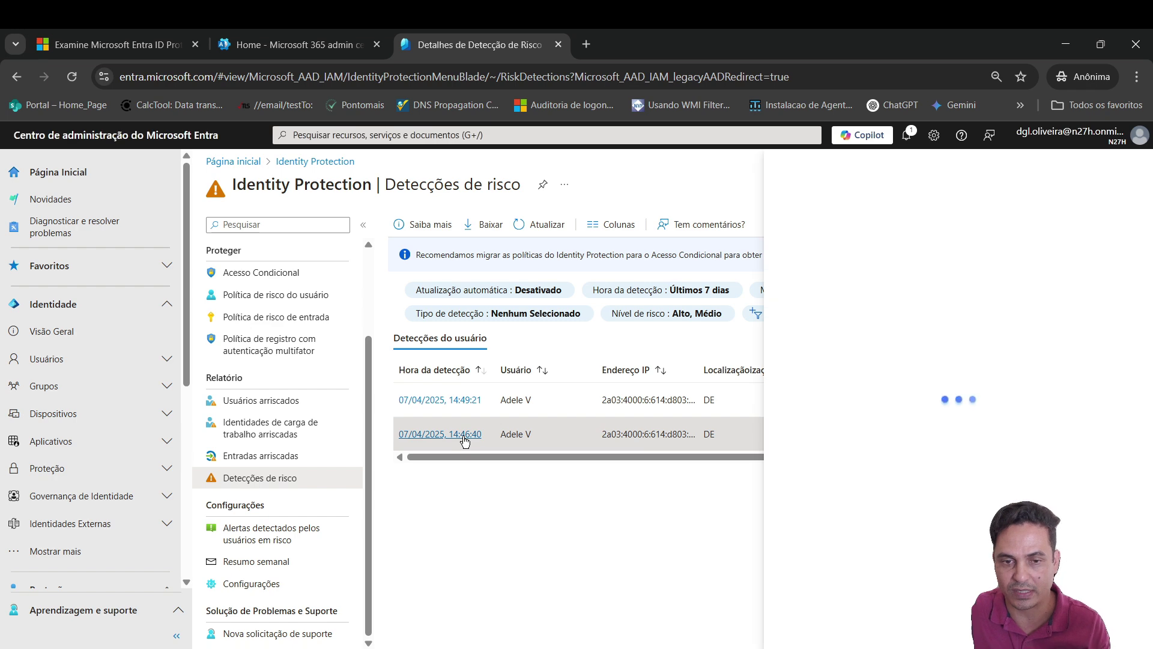
pyautogui.moveTo(705, 546); pyautogui.dragTo(848, 545)
pyautogui.moveTo(792, 433); pyautogui.dragTo(716, 433)
pyautogui.moveTo(793, 411); pyautogui.dragTo(725, 412)
pyautogui.click(670, 266)
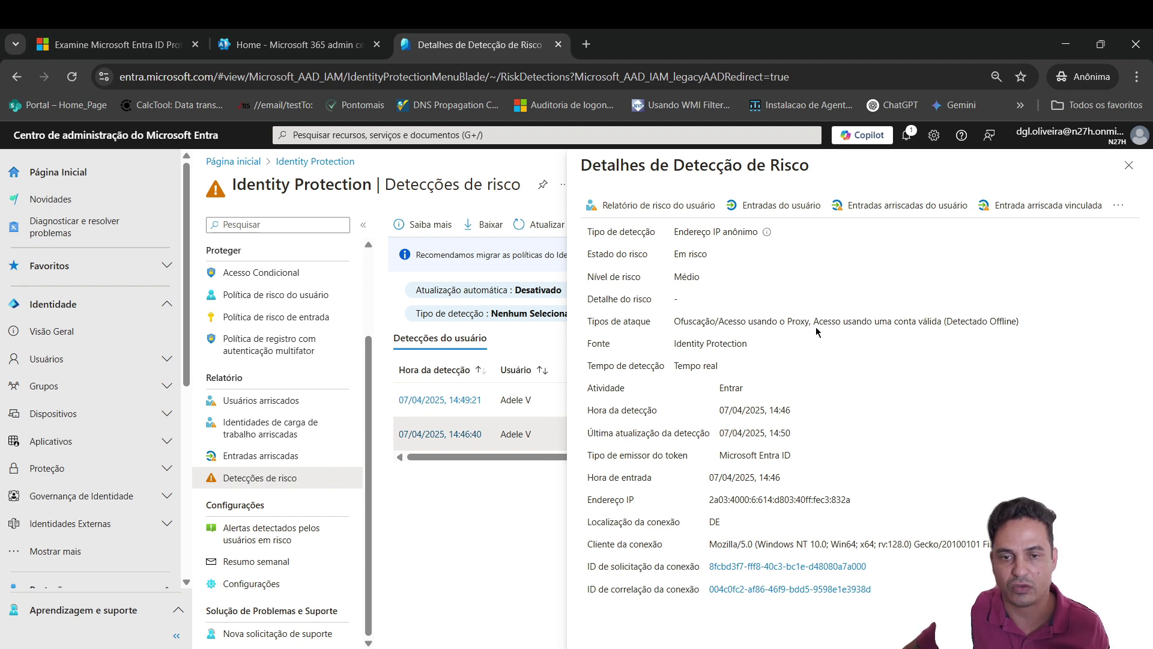
pyautogui.moveTo(674, 232); pyautogui.dragTo(764, 236)
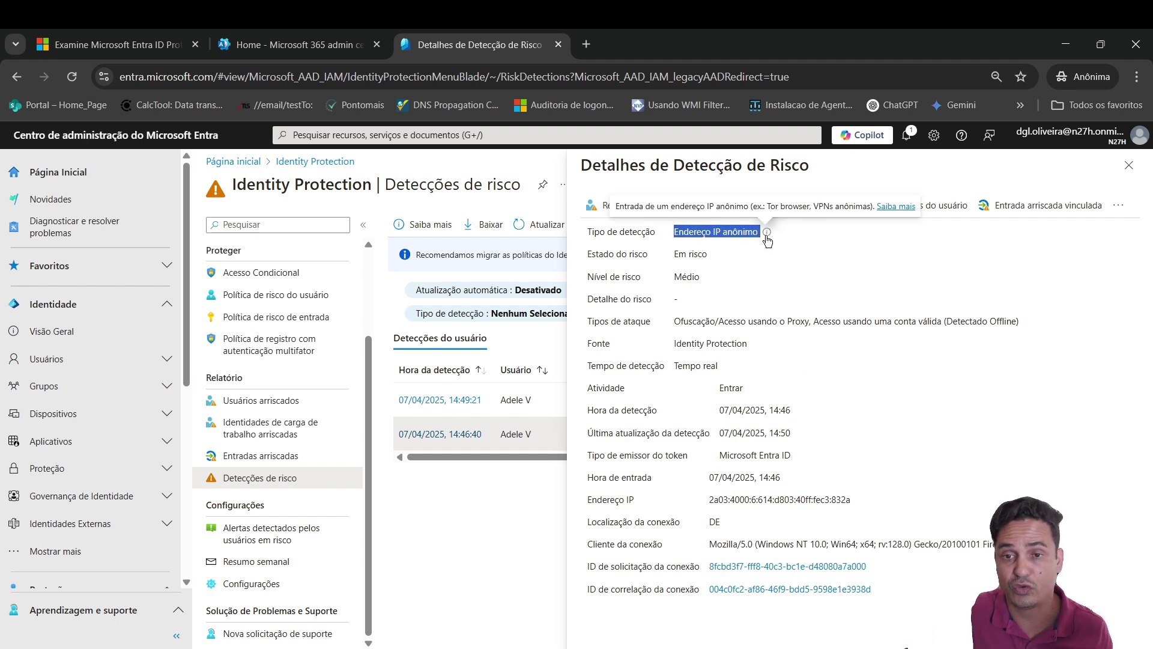
# Step: Open the user's risk report from the detection details and review the recent risky sign-ins
pyautogui.click(658, 204)
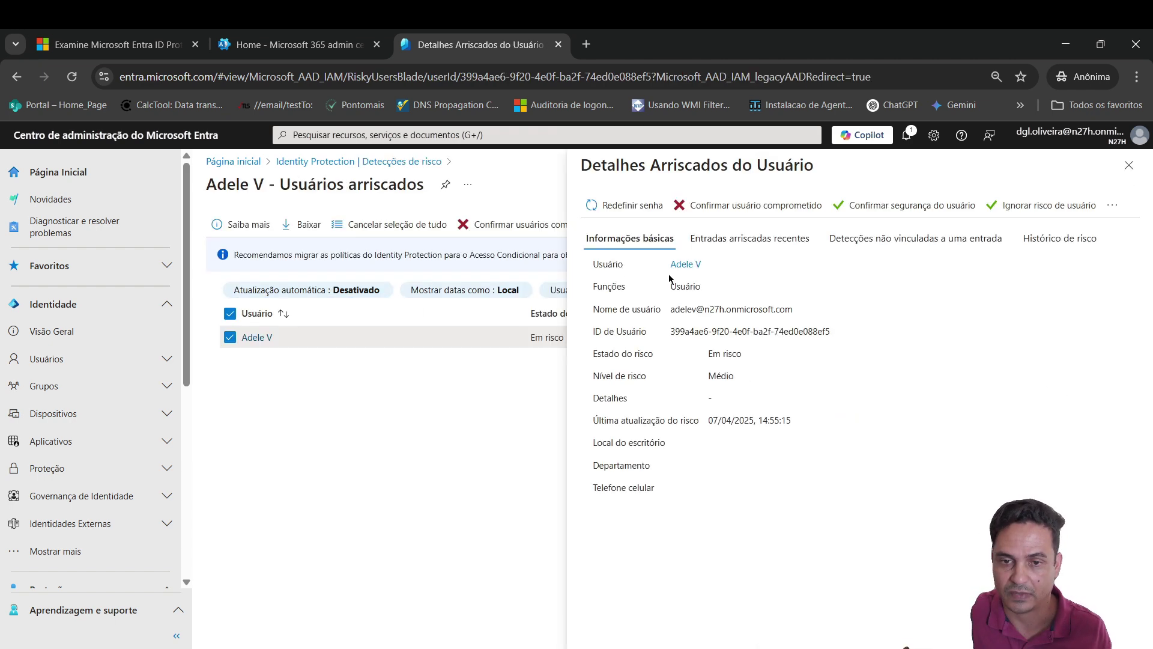
pyautogui.click(750, 238)
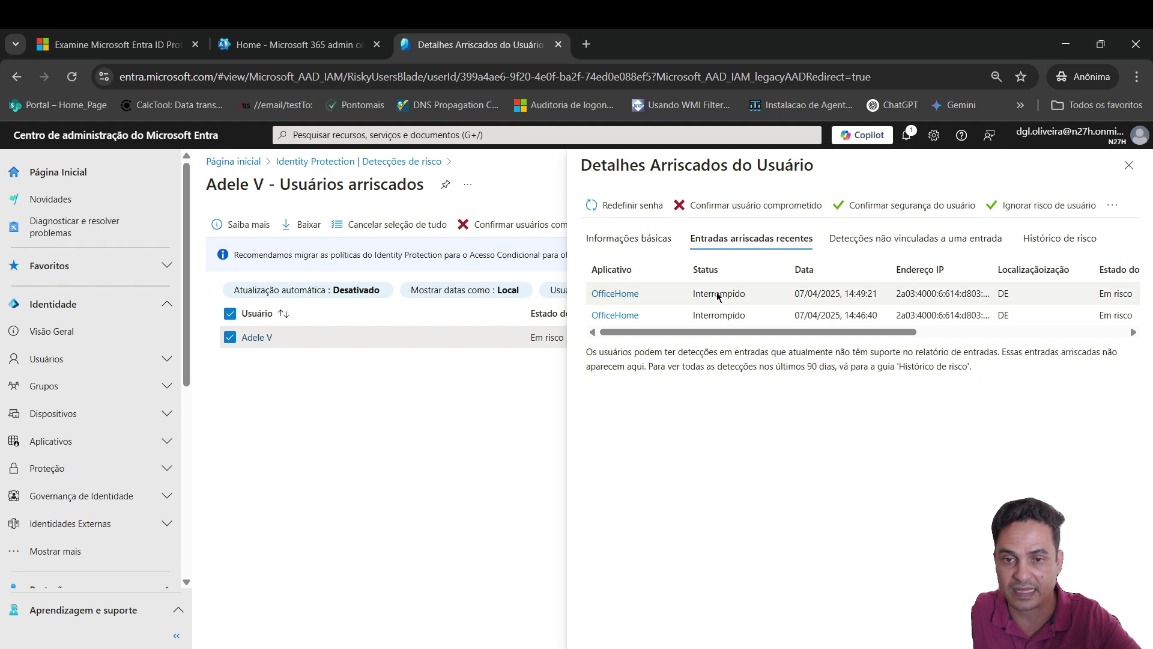
pyautogui.moveTo(659, 332); pyautogui.dragTo(913, 244)
# Step: Decline to confirm the risky user as compromised and confirm the user as safe instead
pyautogui.click(755, 207)
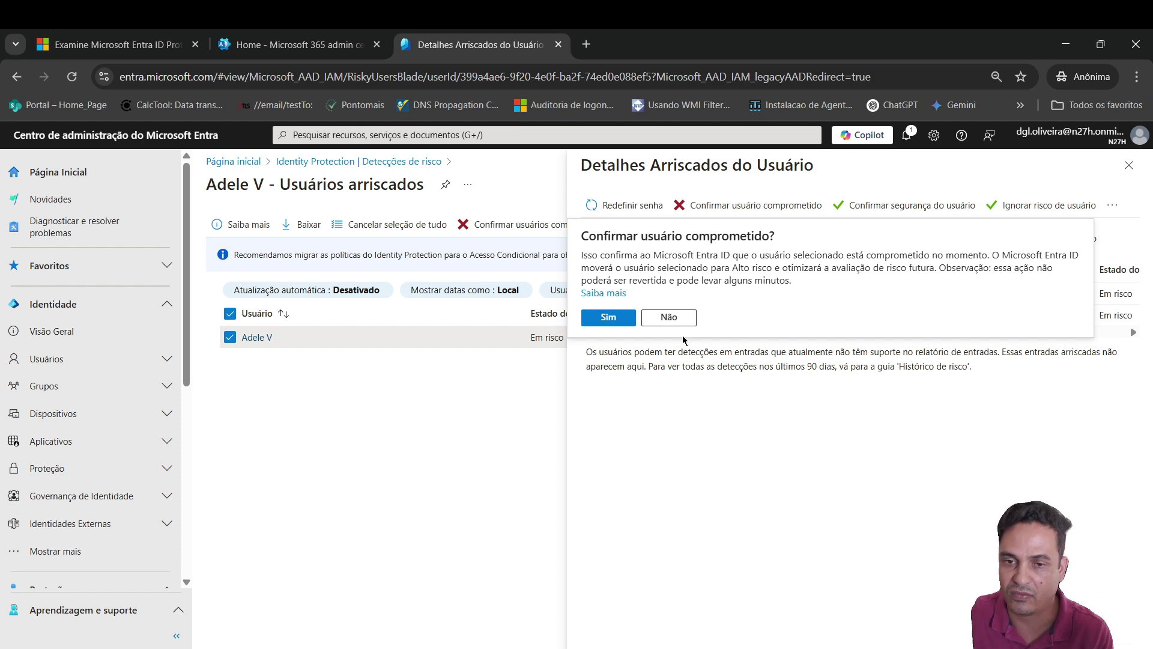
pyautogui.click(669, 317)
pyautogui.click(904, 205)
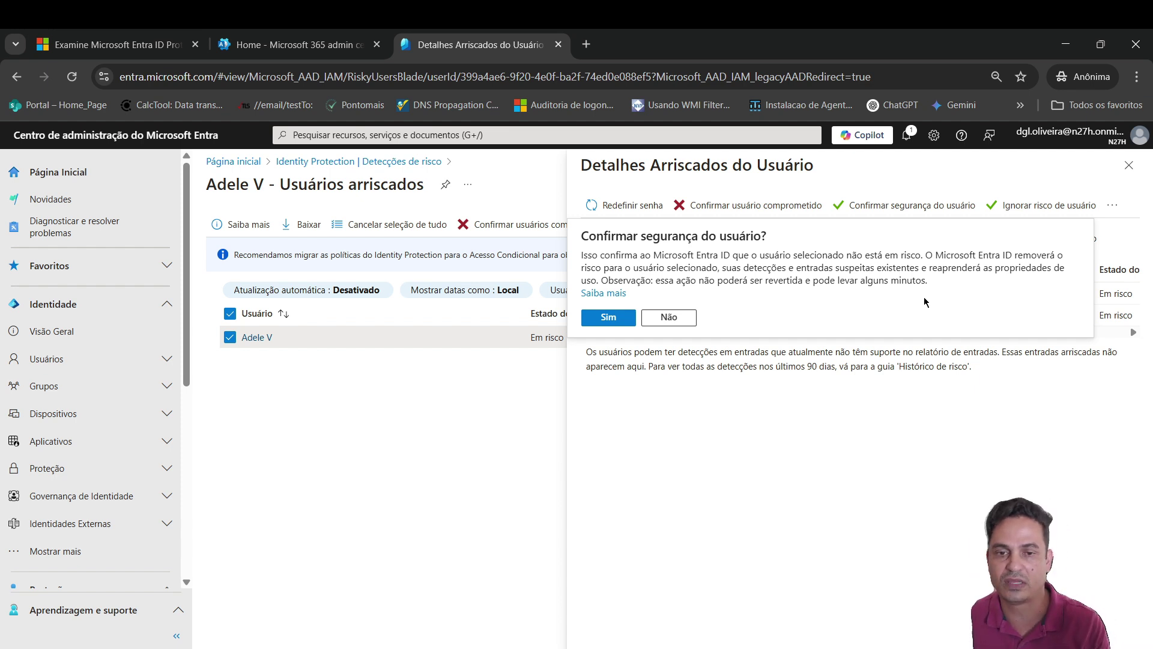
pyautogui.click(609, 317)
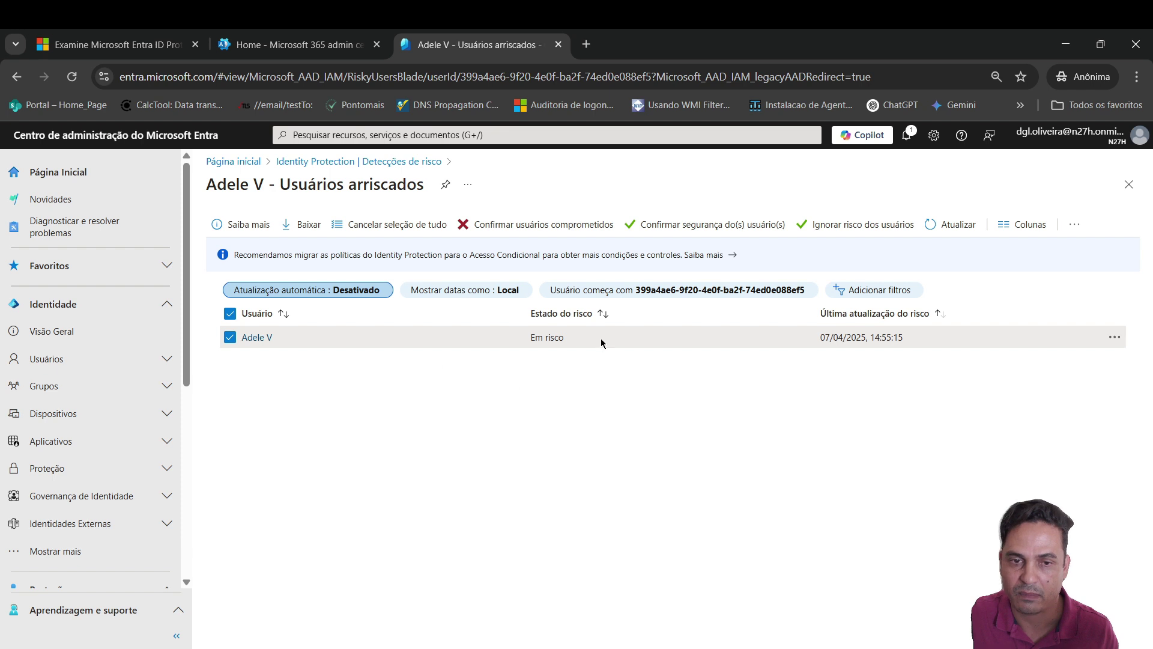
# Step: Return to the risk detections report, then check the risky users and risky sign-ins reports
pyautogui.click(17, 77)
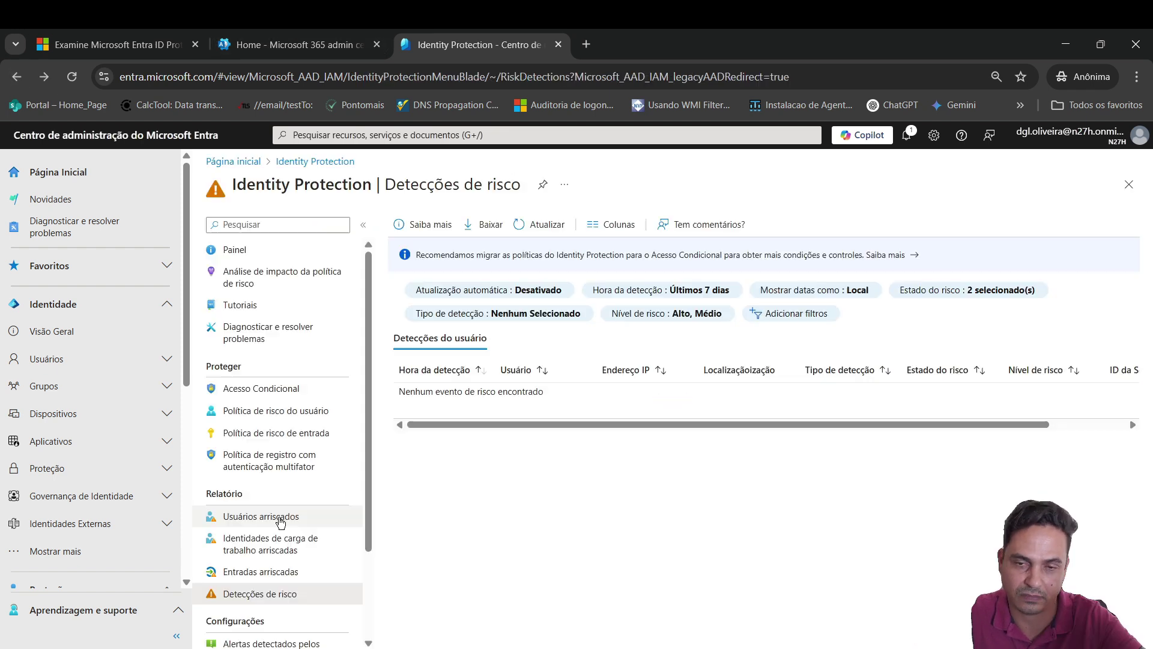
pyautogui.click(299, 523)
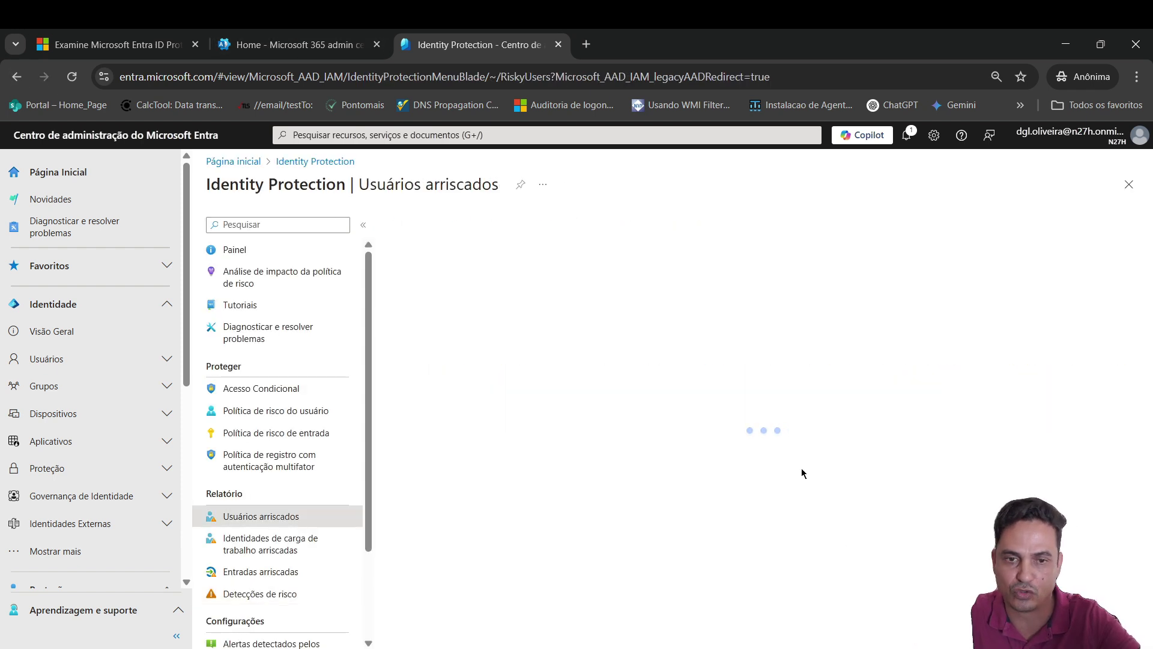
pyautogui.click(253, 571)
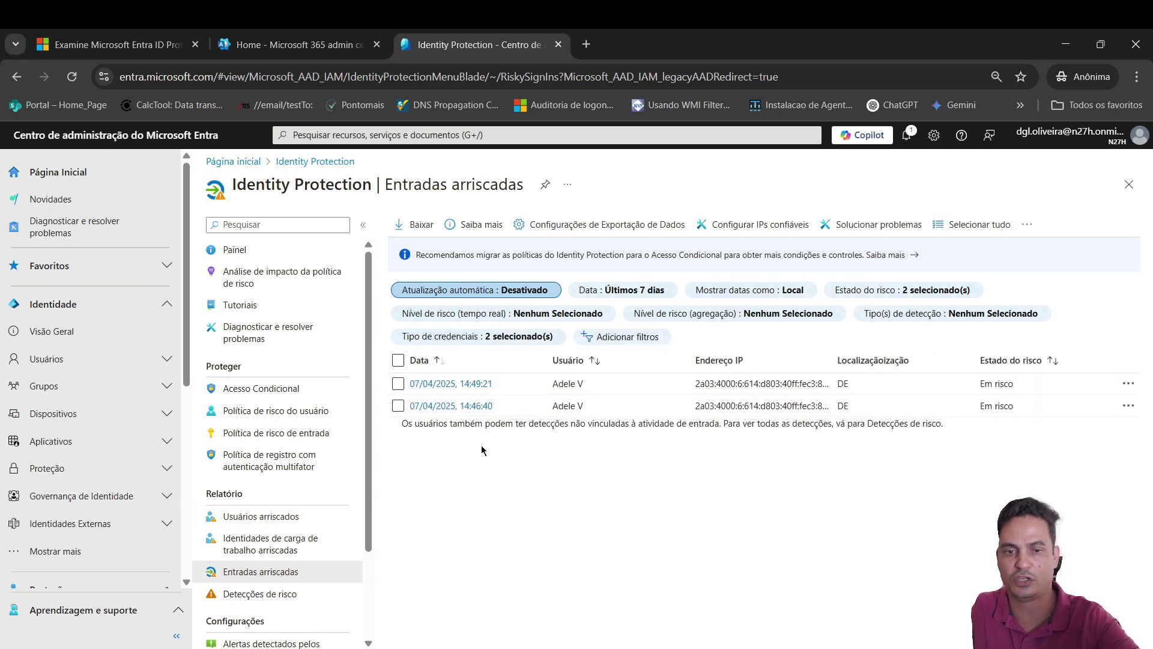
# Step: Open the details of the 14:49:21 risky sign-in and review its basic, device and risk information
pyautogui.click(486, 384)
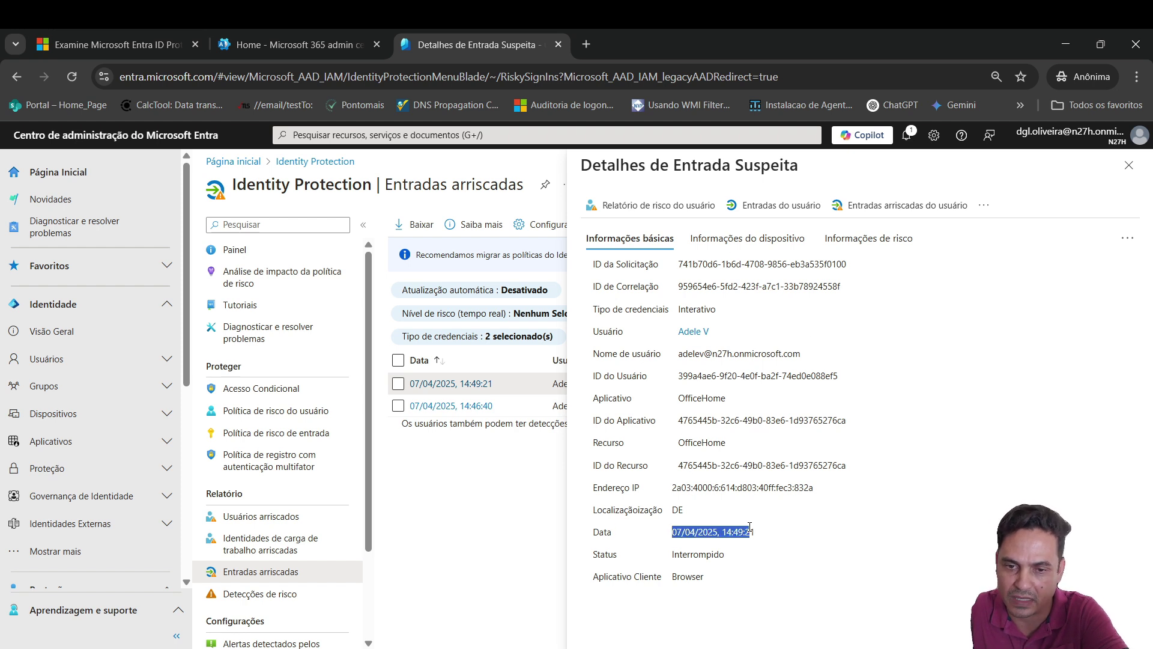
pyautogui.moveTo(672, 533); pyautogui.dragTo(750, 532)
pyautogui.click(748, 239)
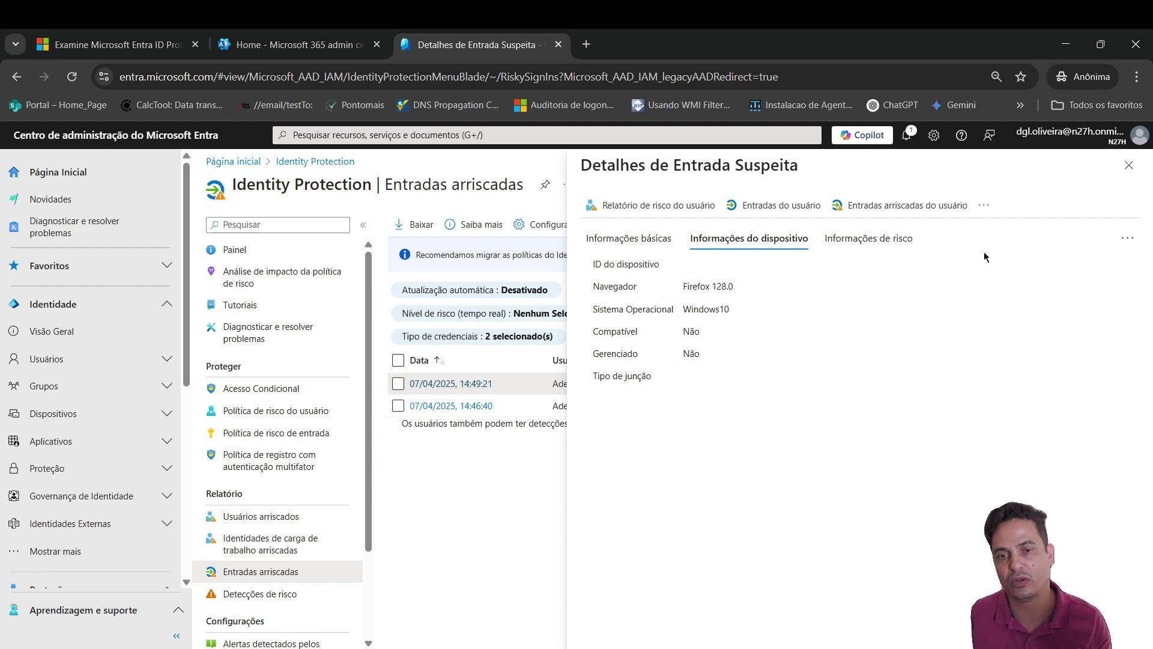
pyautogui.click(865, 241)
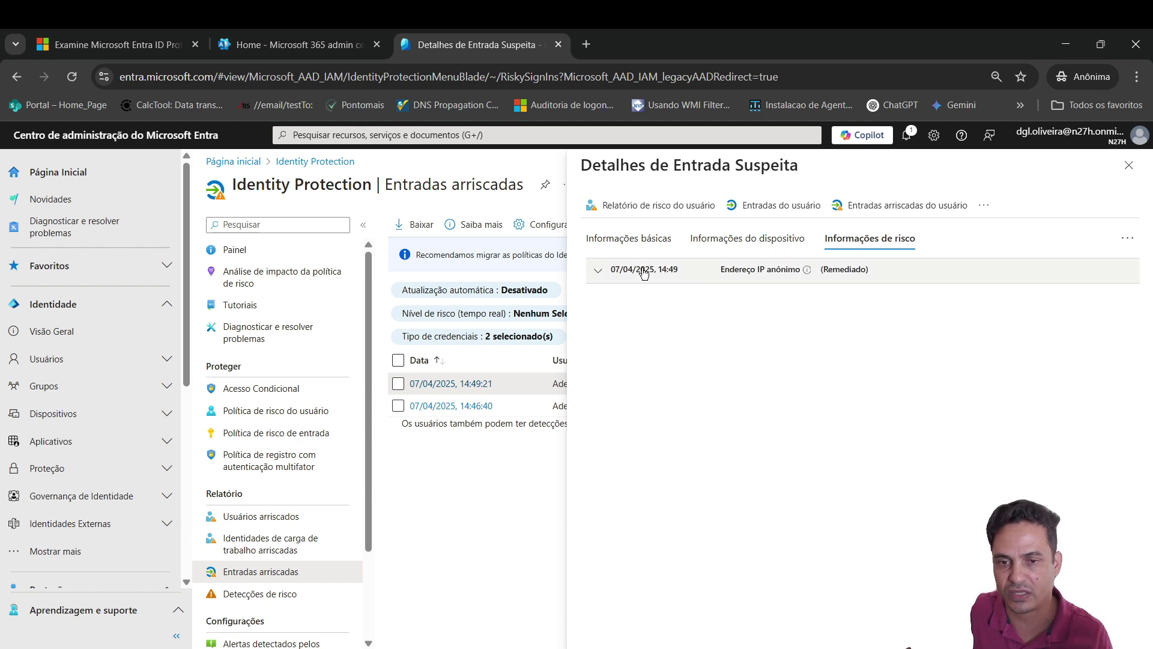
# Step: Expand the anonymous IP address risk entry and examine its risk level, risk detail and source
pyautogui.click(599, 270)
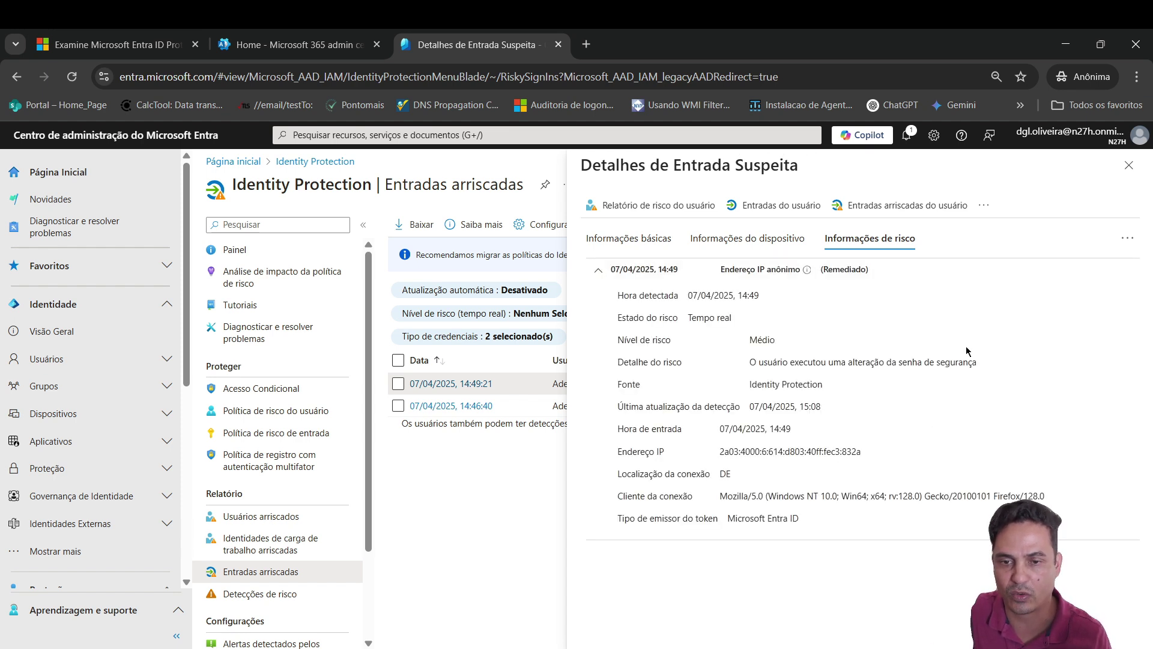
pyautogui.moveTo(623, 385); pyautogui.dragTo(641, 389)
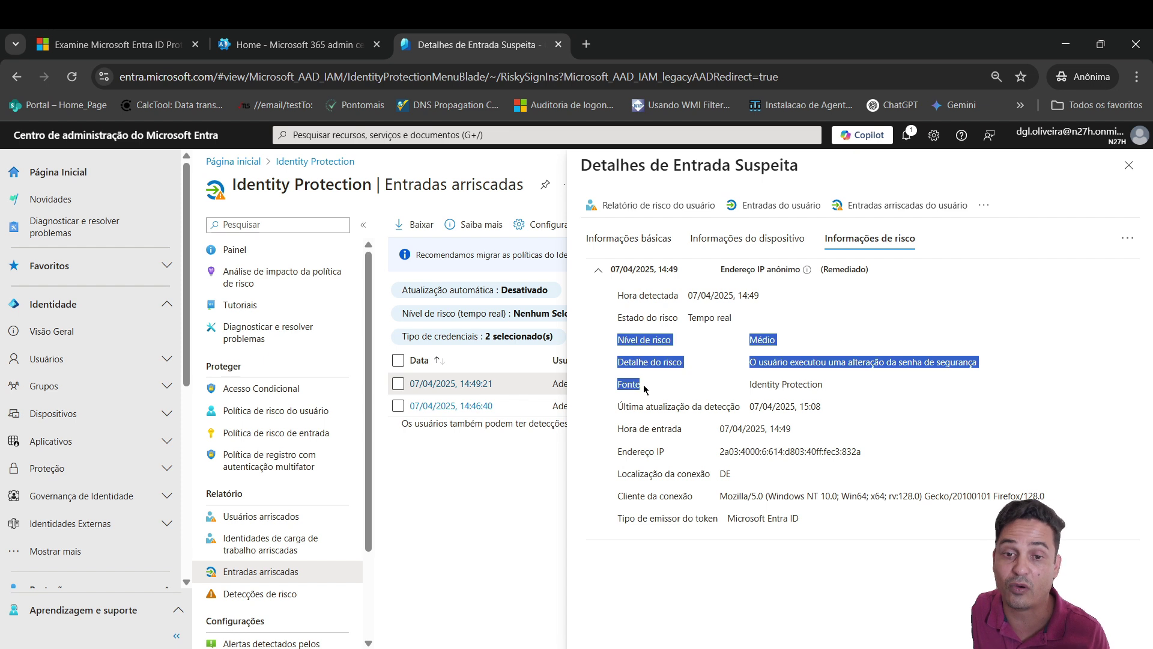
pyautogui.moveTo(827, 387); pyautogui.dragTo(745, 390)
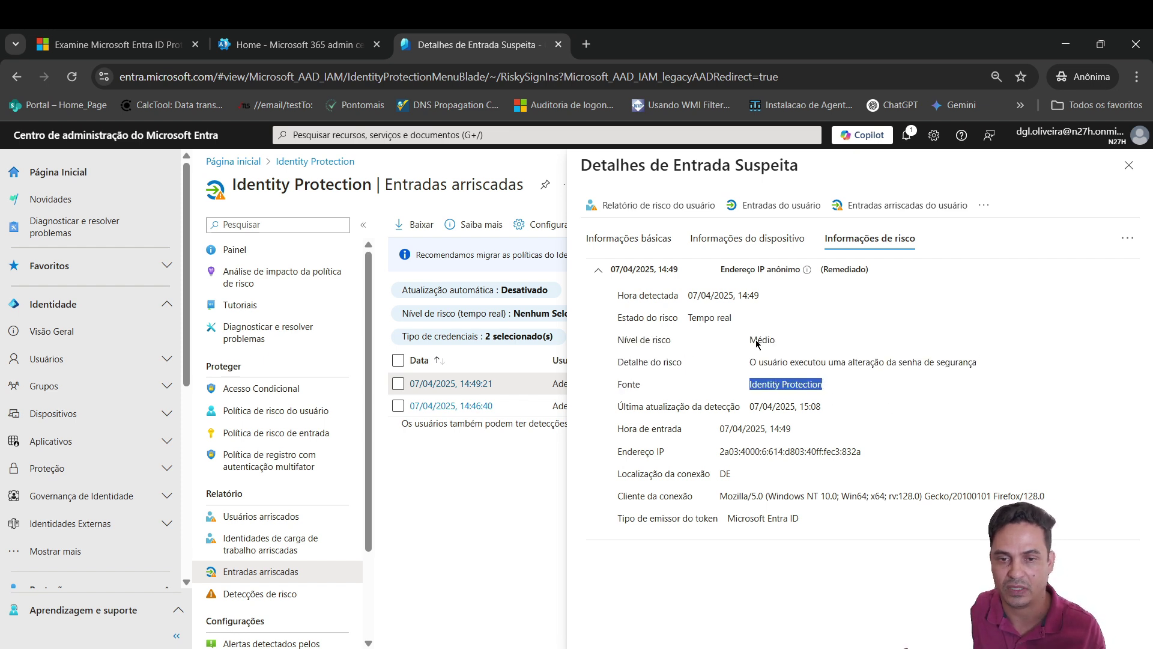
pyautogui.moveTo(779, 340); pyautogui.dragTo(751, 348)
pyautogui.moveTo(835, 389); pyautogui.dragTo(754, 383)
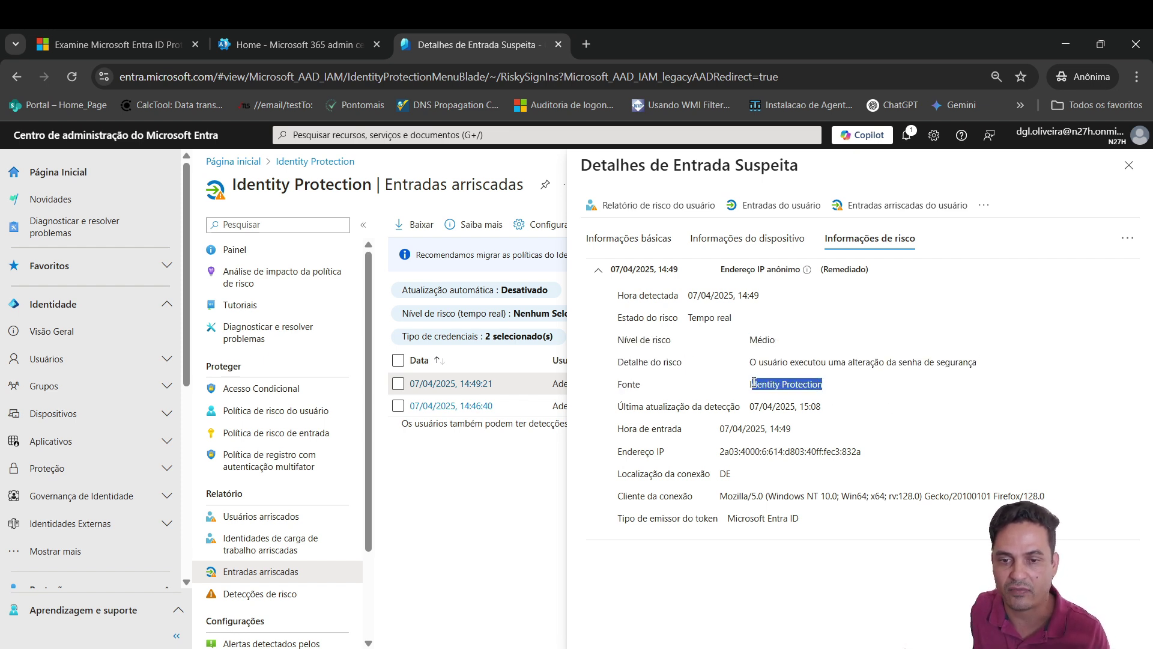
# Step: Reread the anonymous IP detection's risk detail and source, then check the user's risk report and return to the risky sign-ins
pyautogui.moveTo(841, 363); pyautogui.dragTo(751, 361)
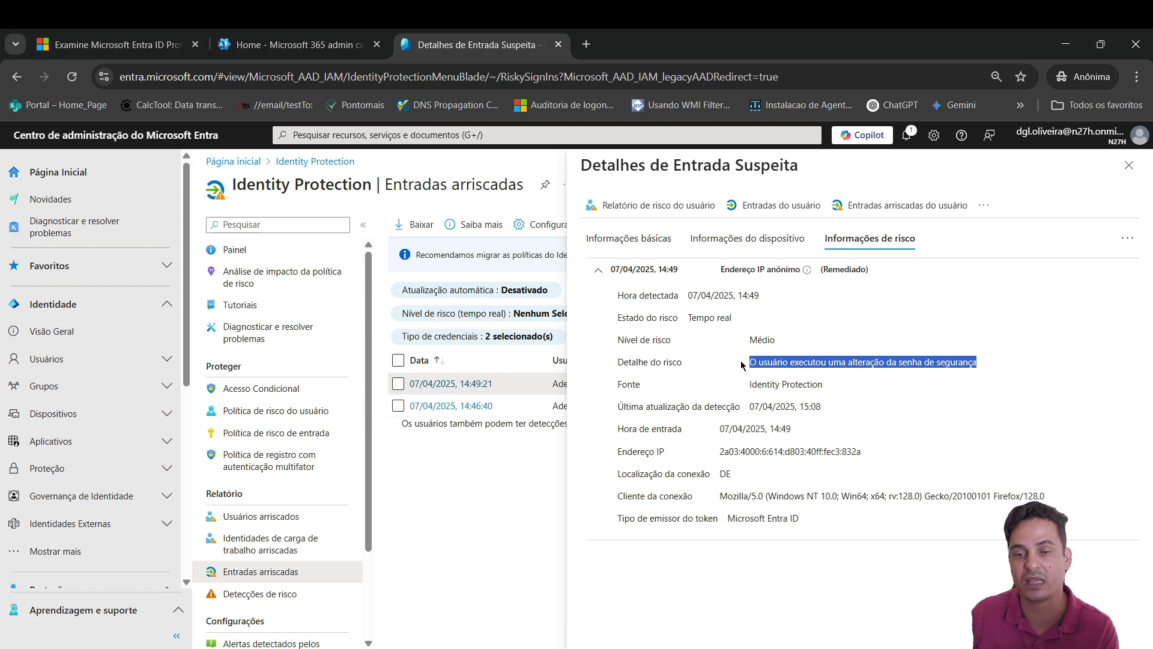
pyautogui.moveTo(826, 389); pyautogui.dragTo(746, 389)
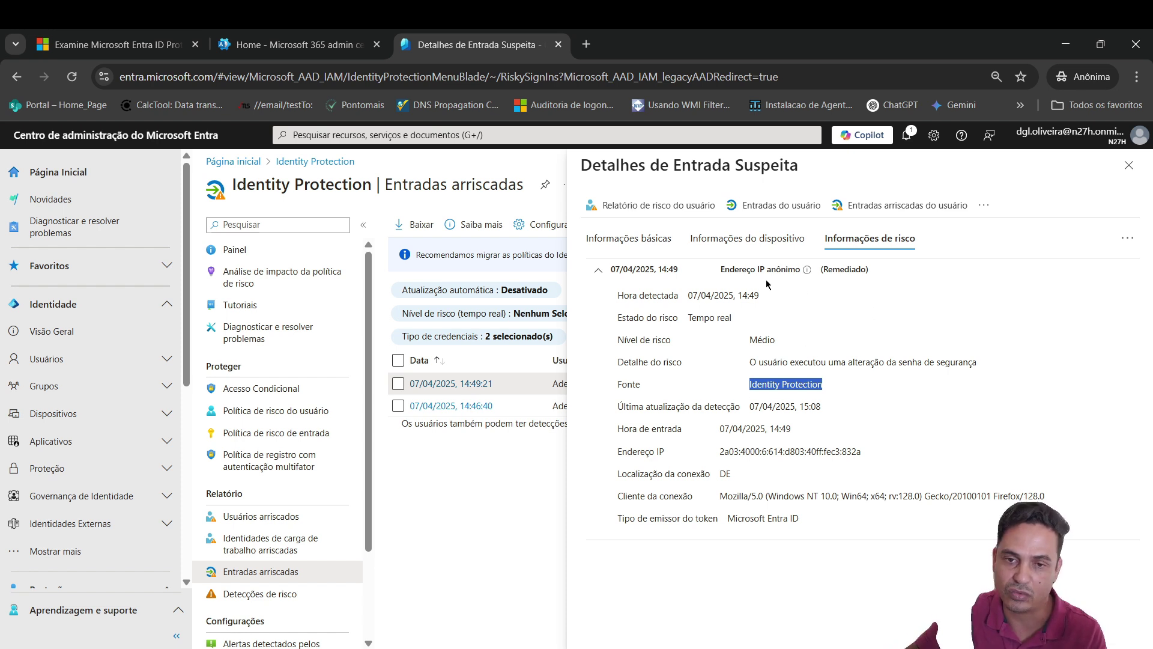
pyautogui.click(659, 204)
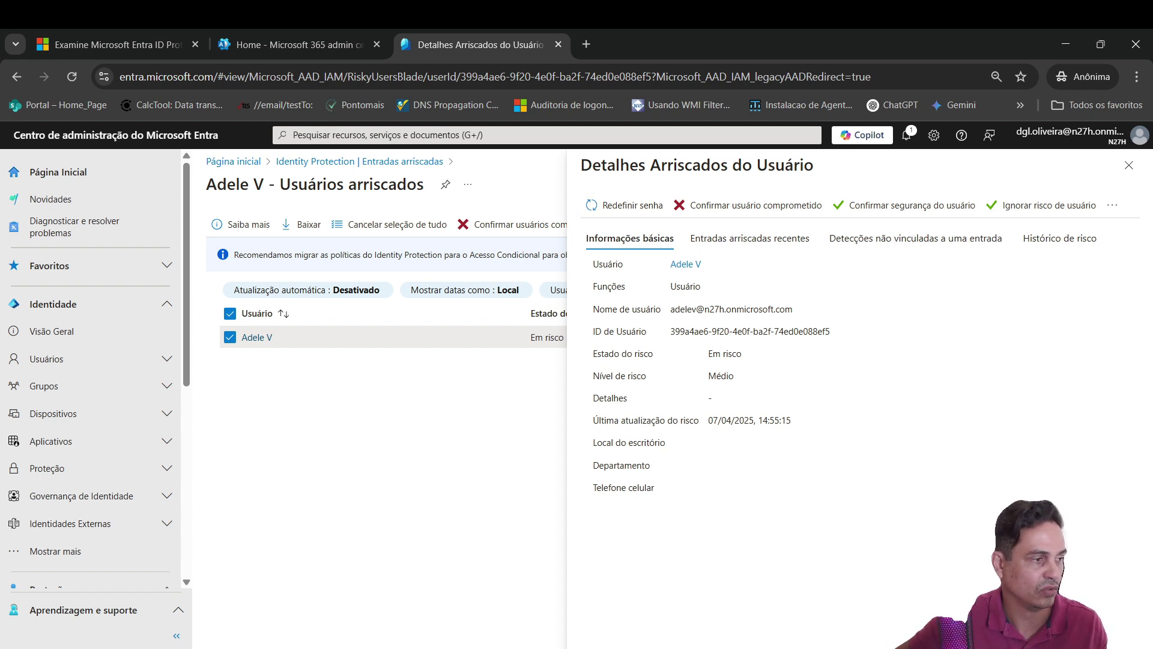
pyautogui.click(17, 77)
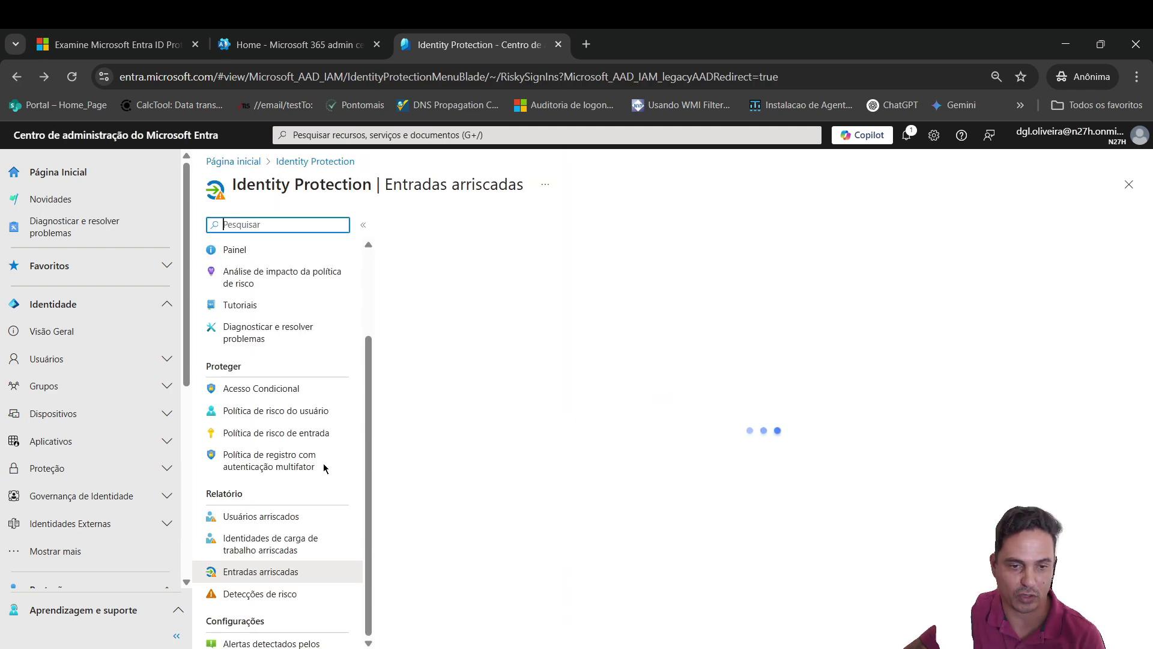
# Step: Review the users at risk detected alerts settings, including the custom email recipient field, and the weekly digest settings
pyautogui.scroll(-2, 323, 467)
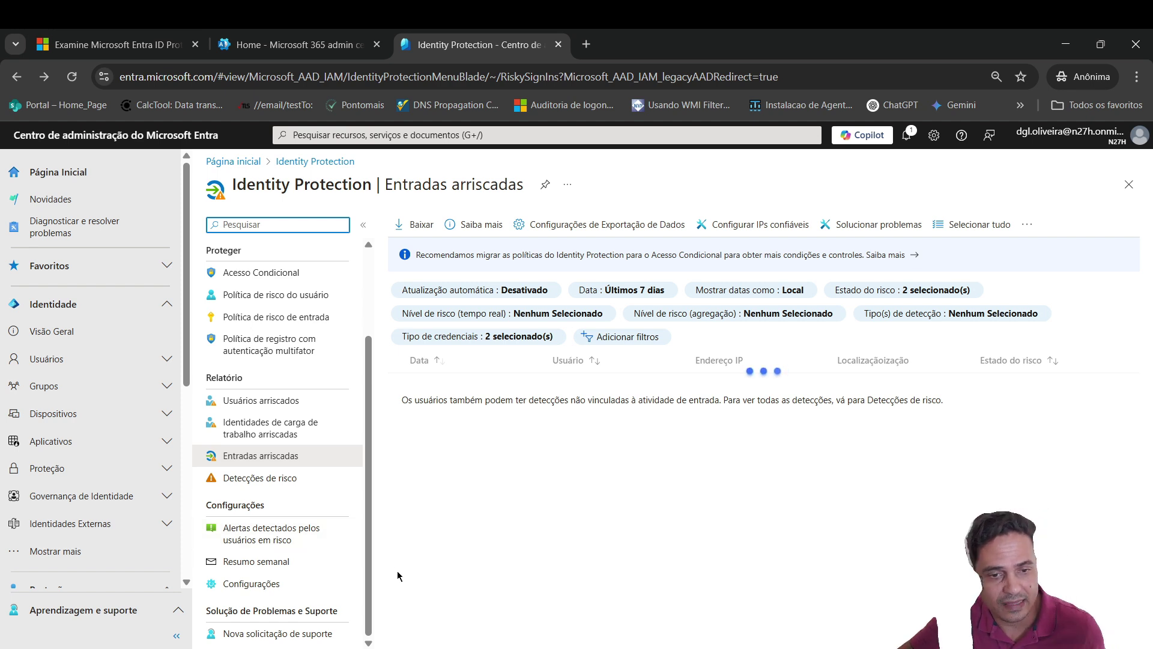
pyautogui.click(326, 551)
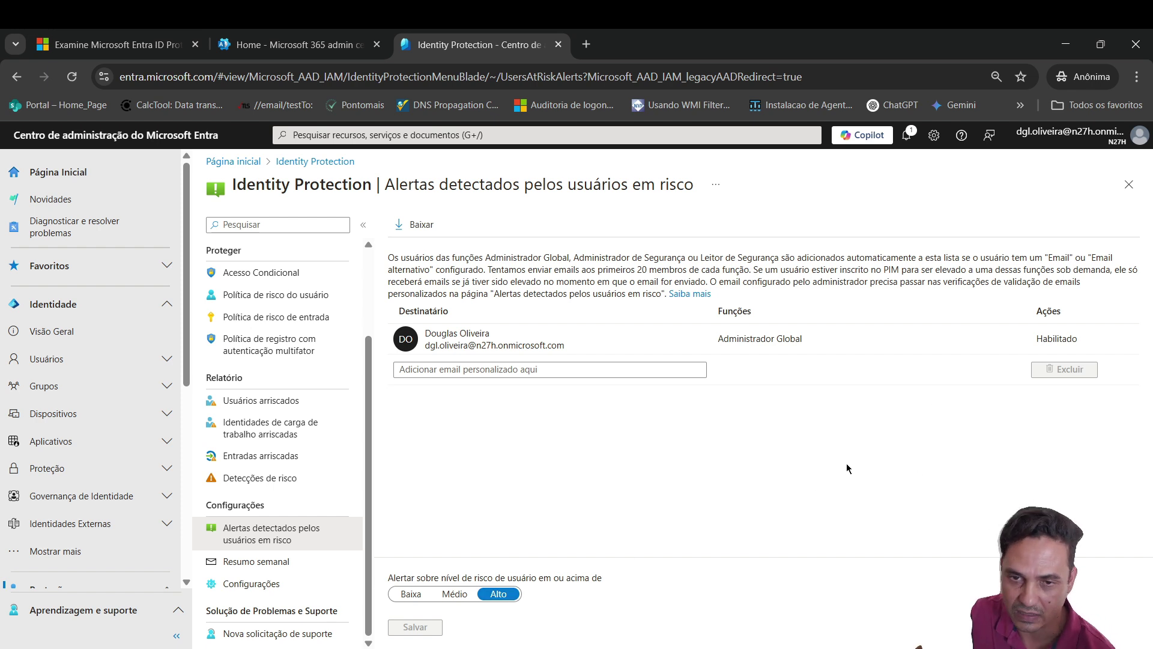
pyautogui.click(459, 369)
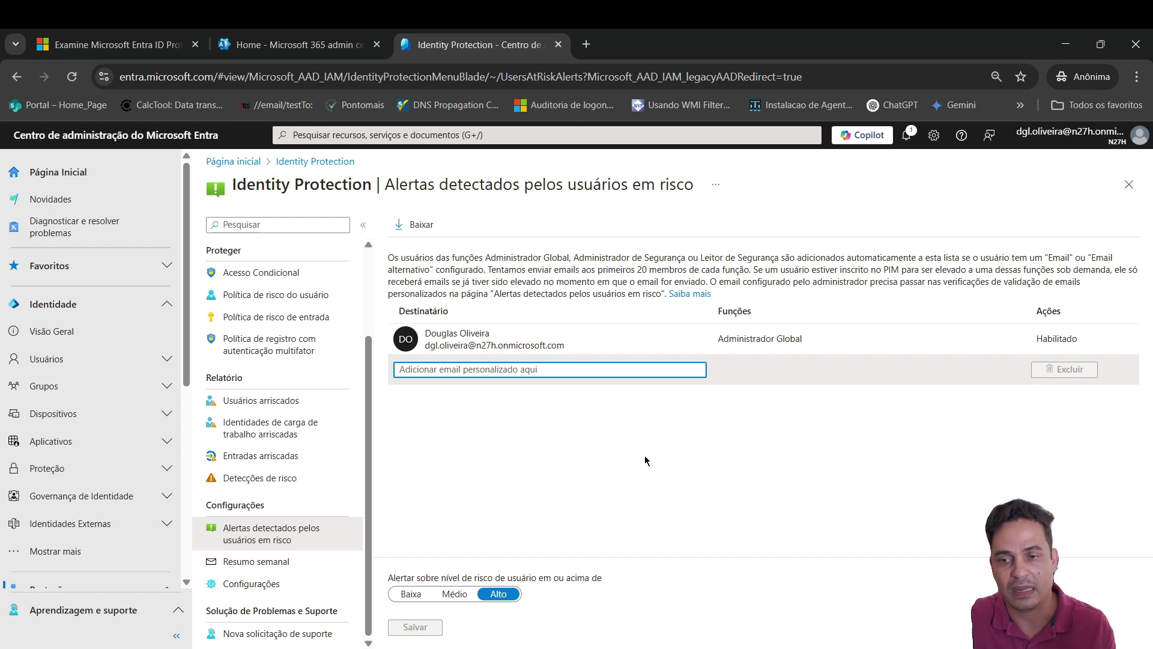
pyautogui.click(255, 567)
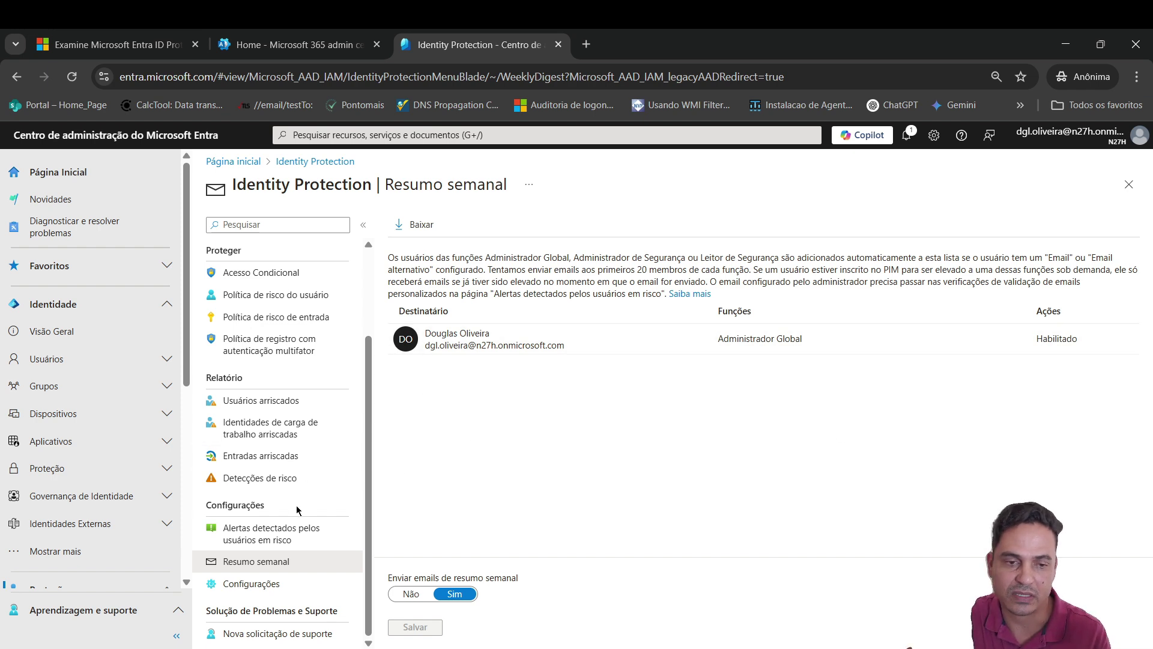
# Step: In the Identity Protection settings, select the option that lets an on-premises password change reset user risk
pyautogui.click(273, 591)
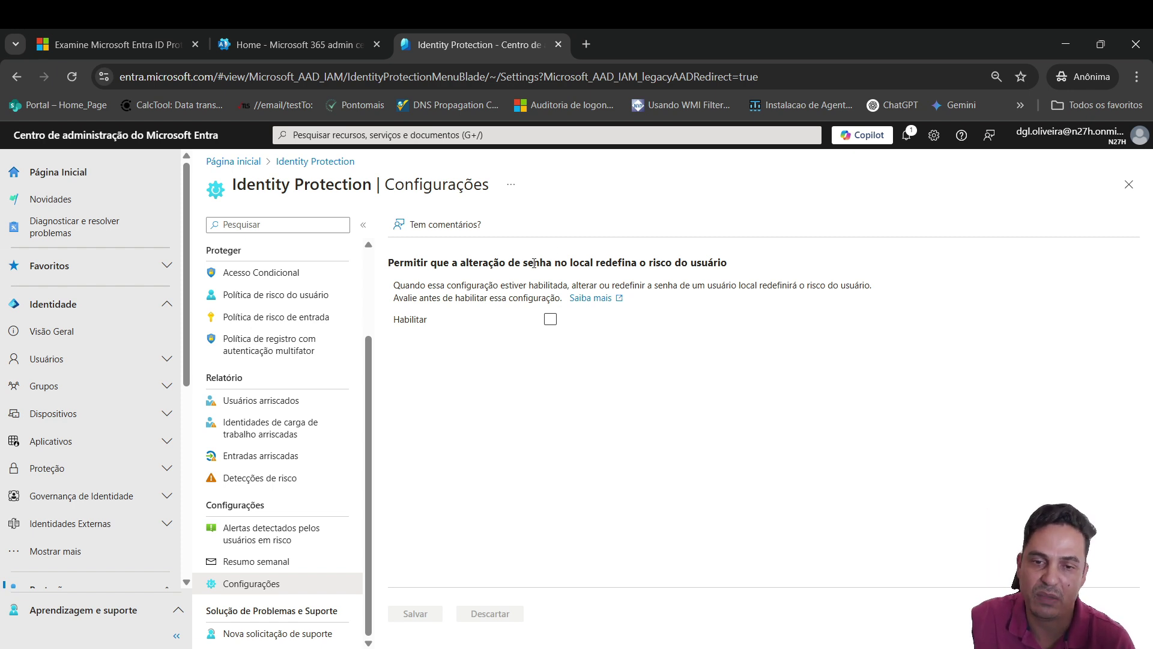
pyautogui.moveTo(465, 265); pyautogui.dragTo(722, 263)
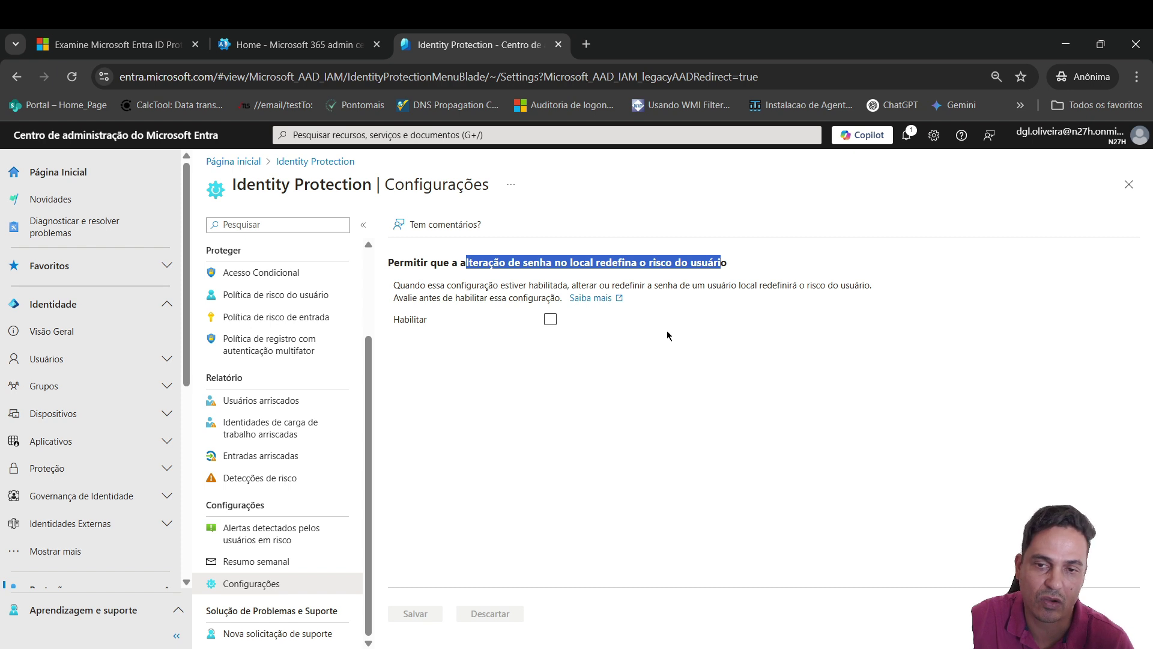
pyautogui.click(552, 320)
pyautogui.click(556, 322)
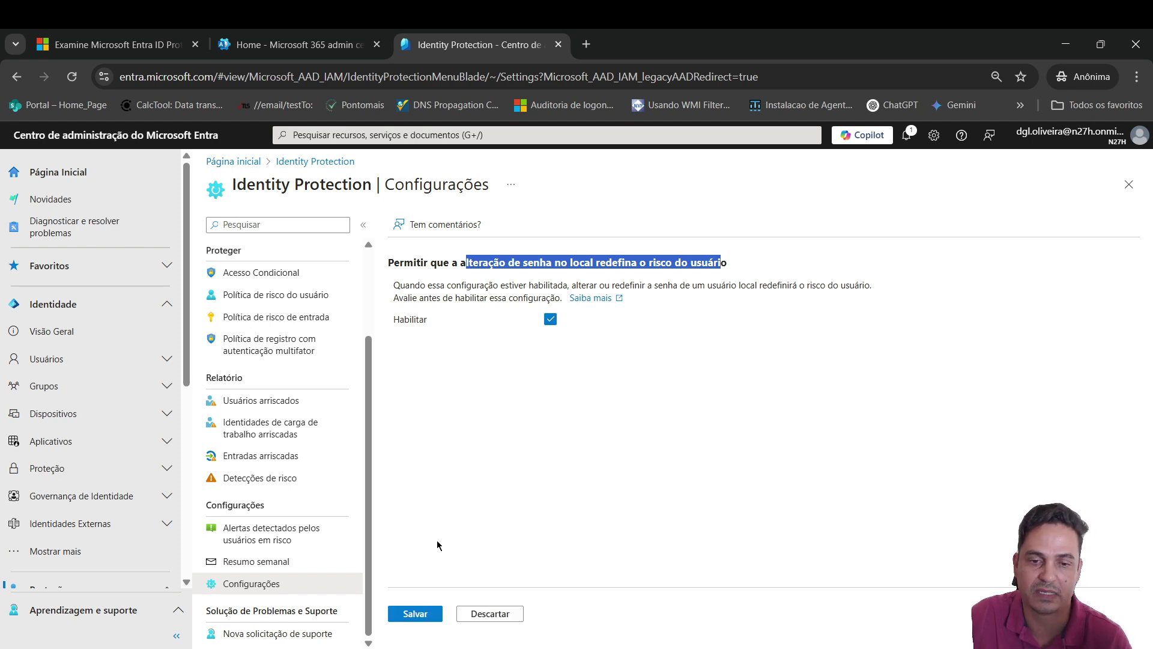